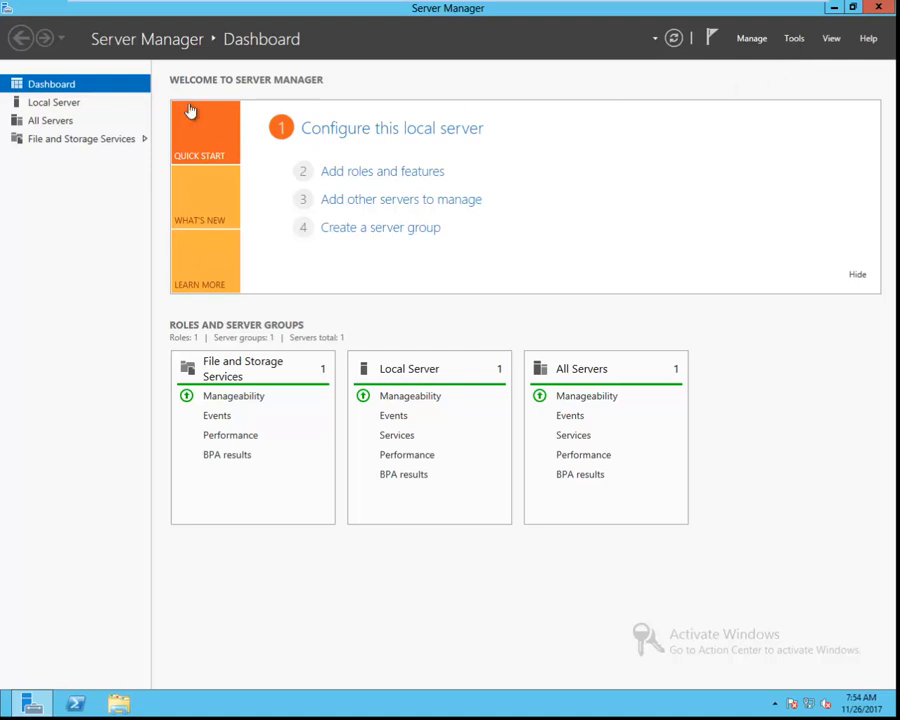
Step: Turn off IE Enhanced Security Configuration for both administrators and users on the local server
{"action": "left_click", "coordinate": [60, 103]}
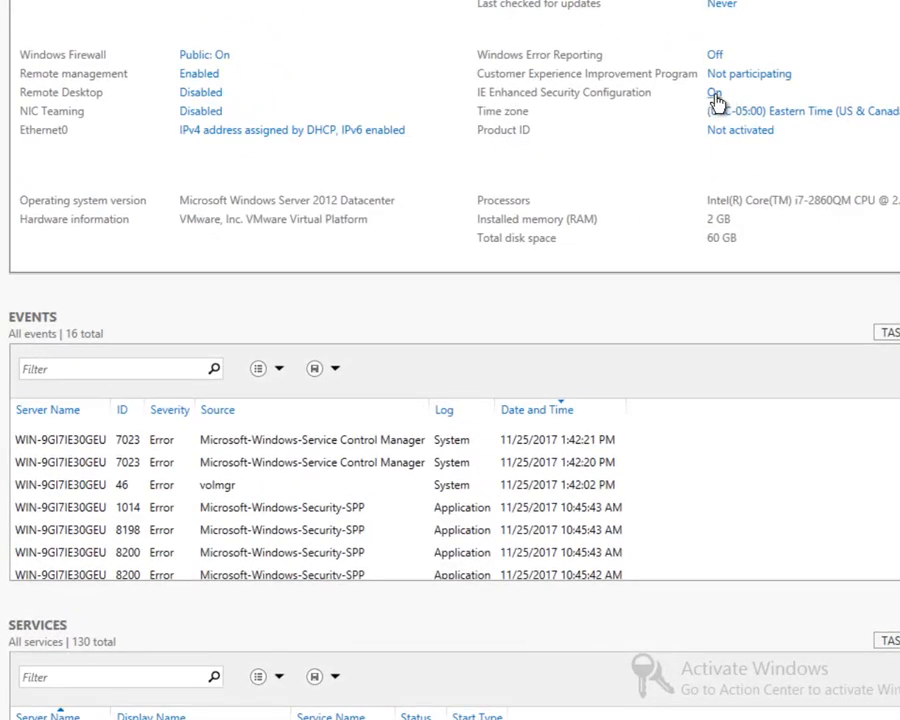
{"action": "left_click", "coordinate": [714, 93]}
{"action": "left_click", "coordinate": [262, 264]}
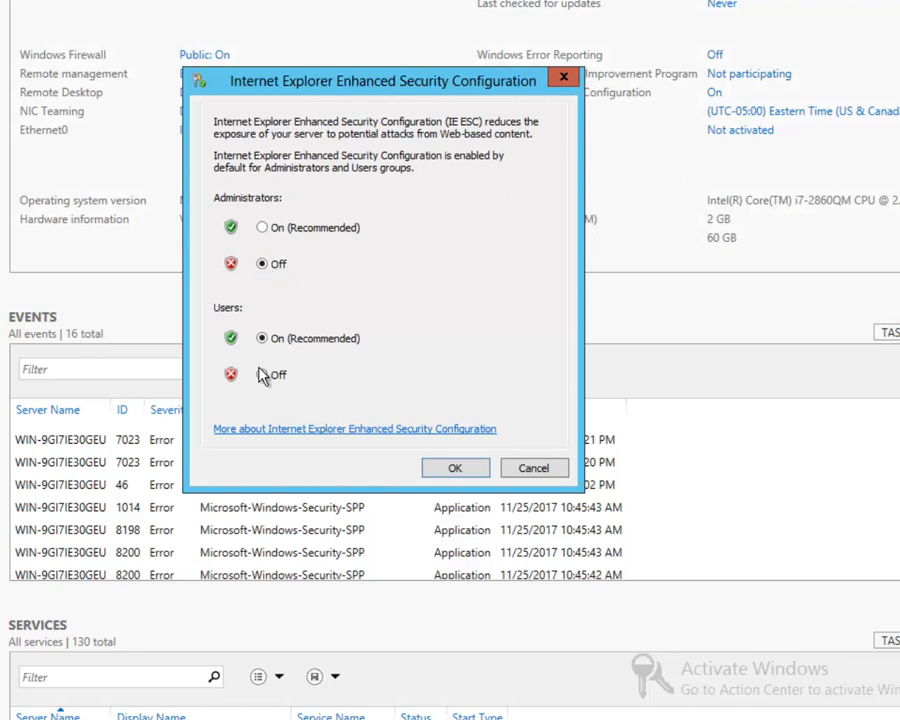
{"action": "left_click", "coordinate": [263, 375]}
{"action": "left_click_drag", "start_coordinate": [388, 88], "coordinate": [261, 139]}
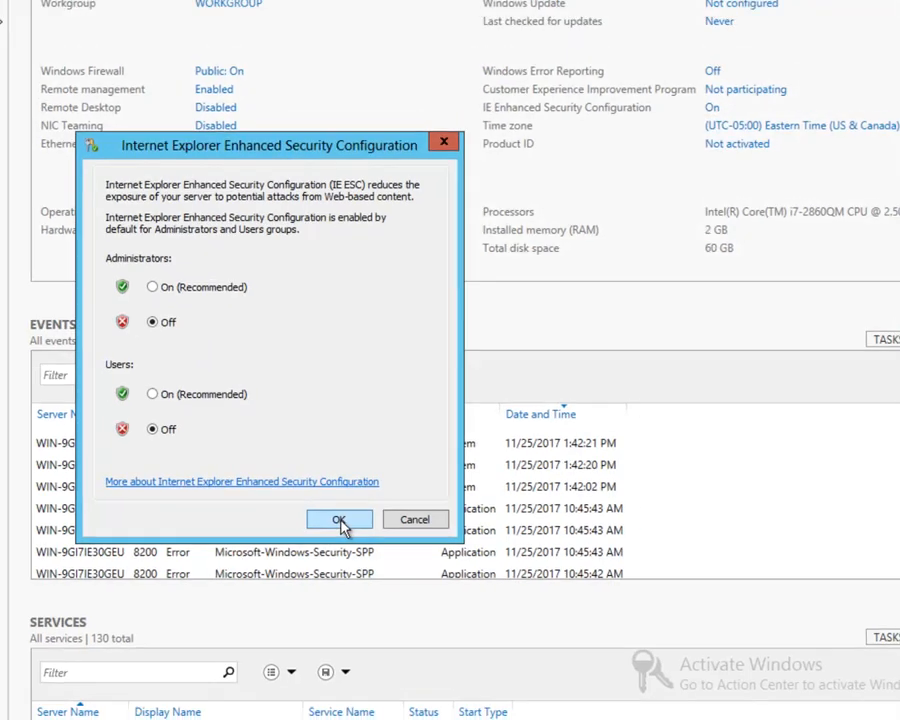
{"action": "left_click", "coordinate": [340, 522]}
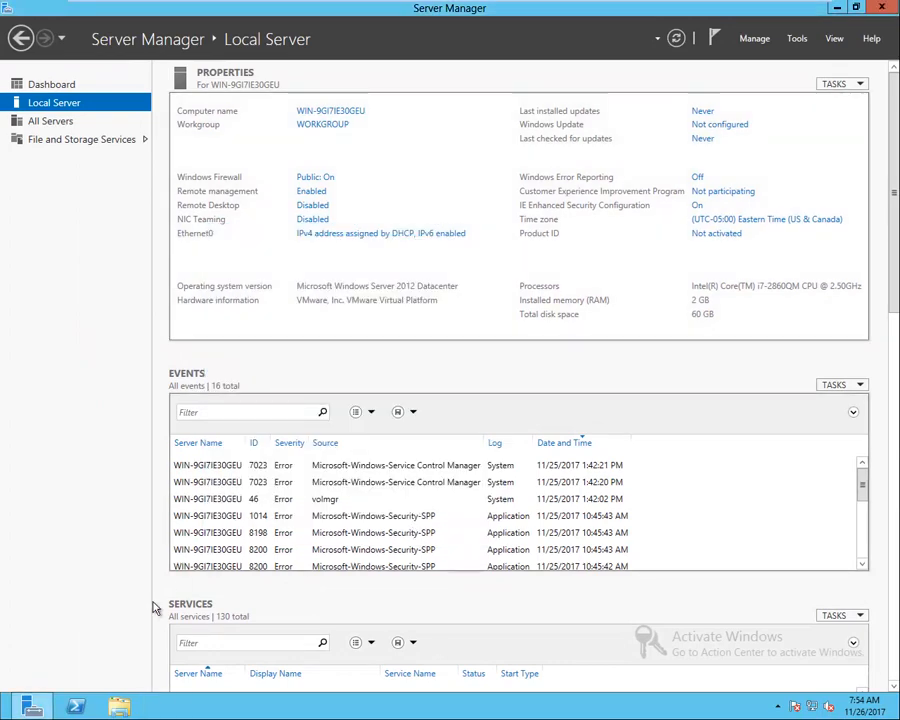
Step: Launch ncpa.cpl and open the Internet Protocol Version 4 properties of the Ethernet0 adapter
{"action": "left_click", "coordinate": [8, 710]}
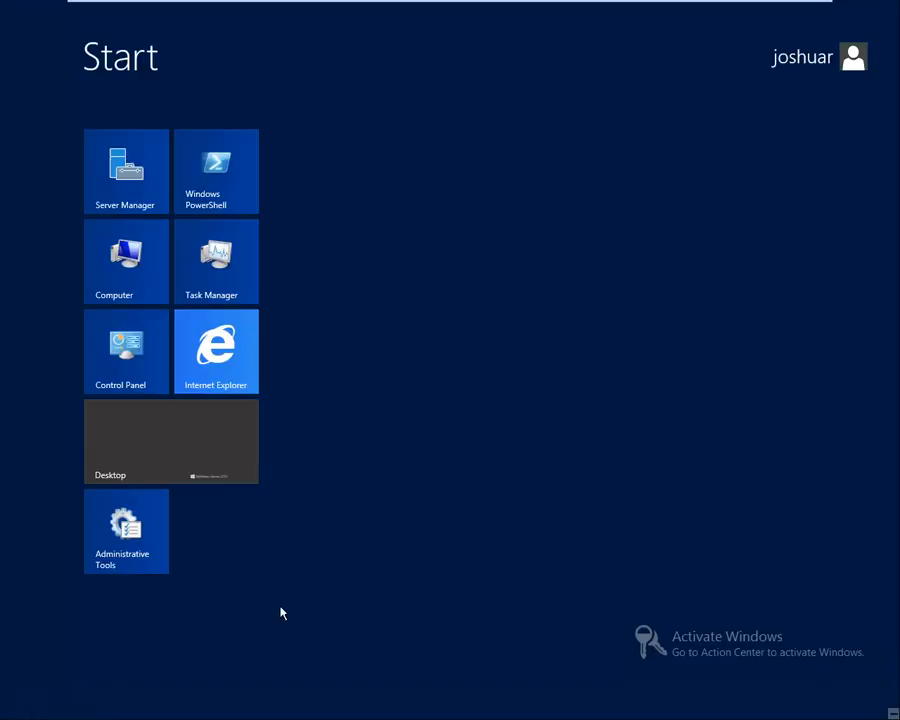
{"action": "type", "text": "ncpa.cpl"}
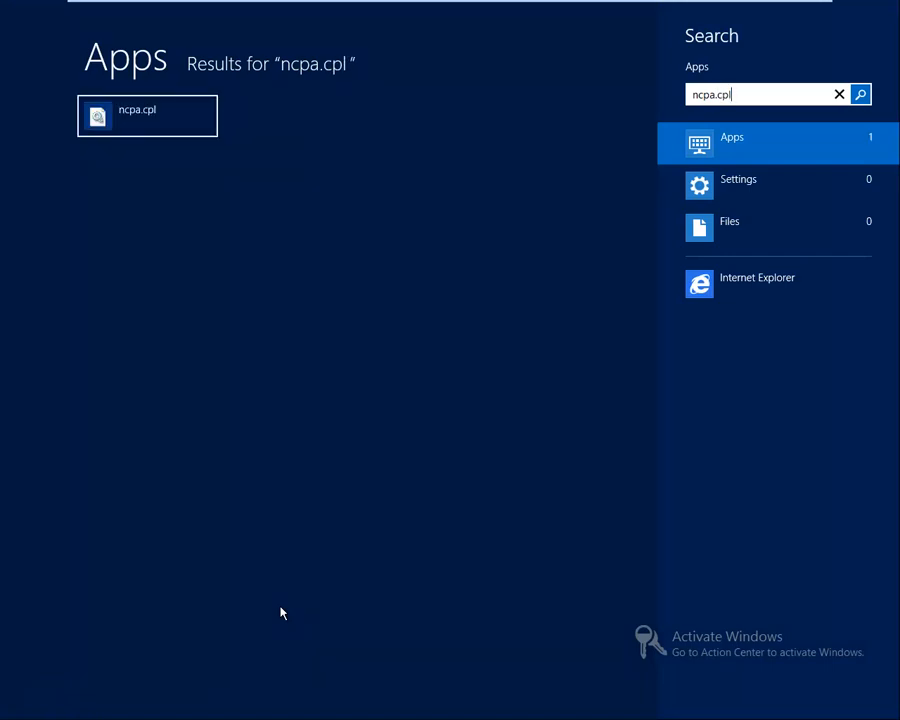
{"action": "key", "text": "Return"}
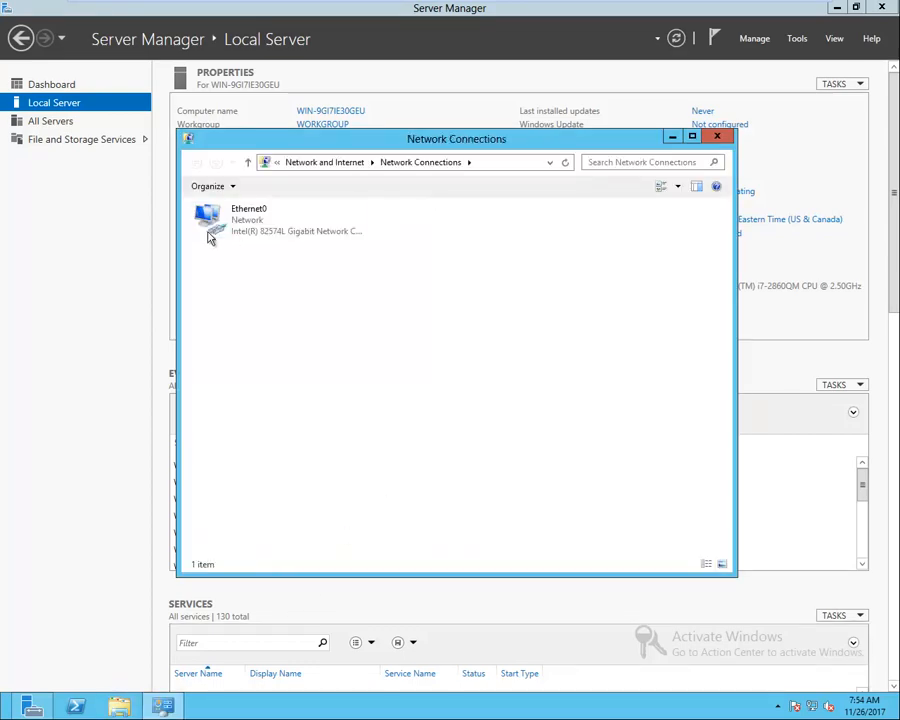
{"action": "left_click", "coordinate": [210, 233]}
{"action": "right_click", "coordinate": [155, 203]}
{"action": "left_click", "coordinate": [201, 353]}
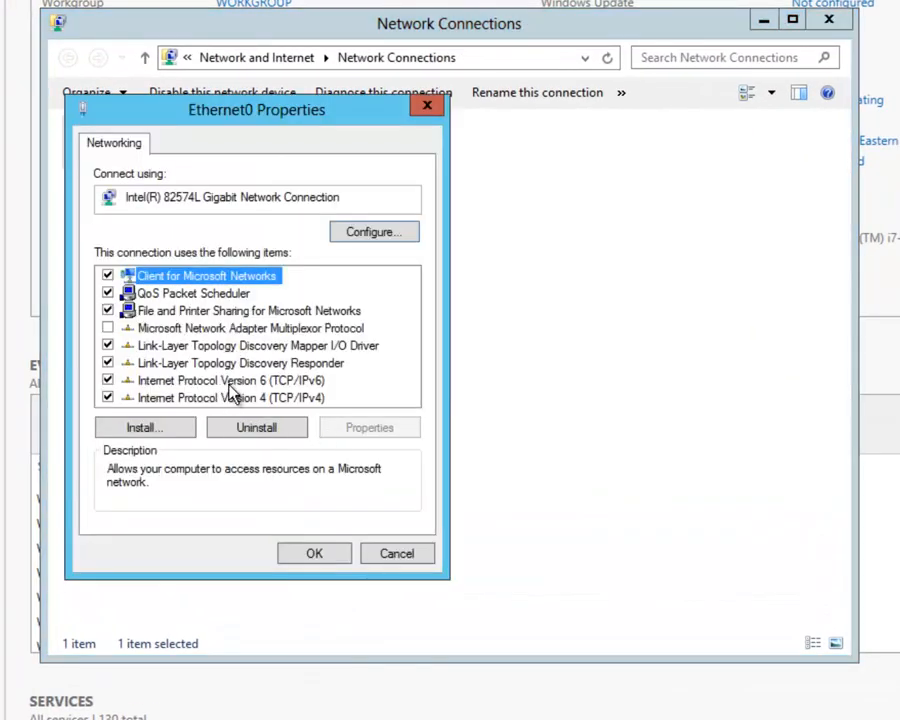
{"action": "left_click", "coordinate": [229, 386]}
{"action": "left_click", "coordinate": [228, 400]}
{"action": "left_click", "coordinate": [382, 427]}
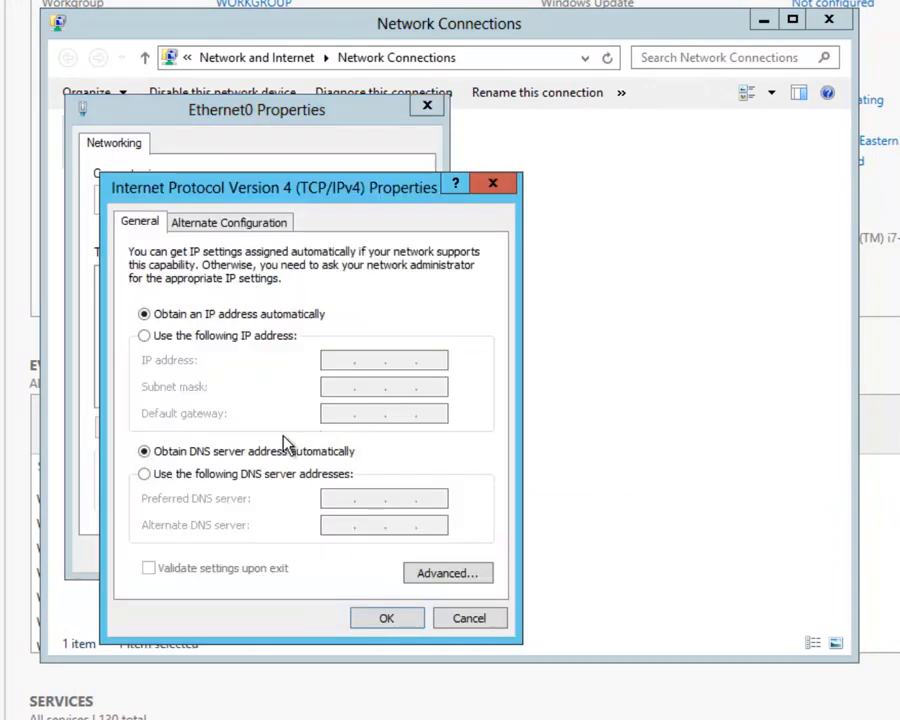
Step: Assign static IP 192.168.2.246, mask 255.255.255.0, gateway 192.168.2.1, preferred DNS 192.168.2.4 and an alternate DNS server, then close the network windows
{"action": "left_click", "coordinate": [248, 340]}
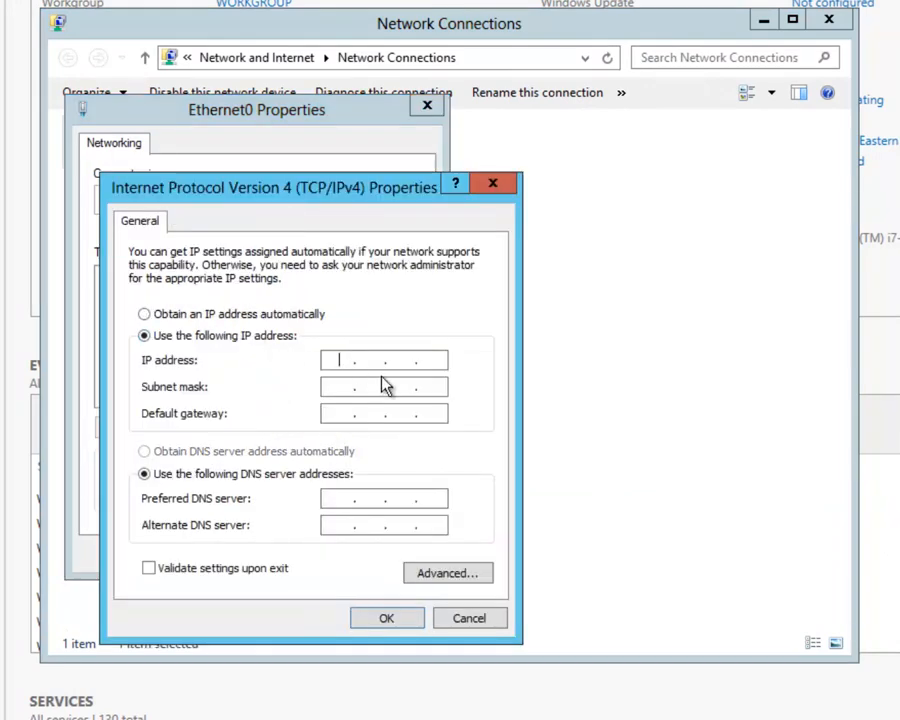
{"action": "key", "text": "Right"}
{"action": "key", "text": "Right"}
{"action": "key", "text": "Right"}
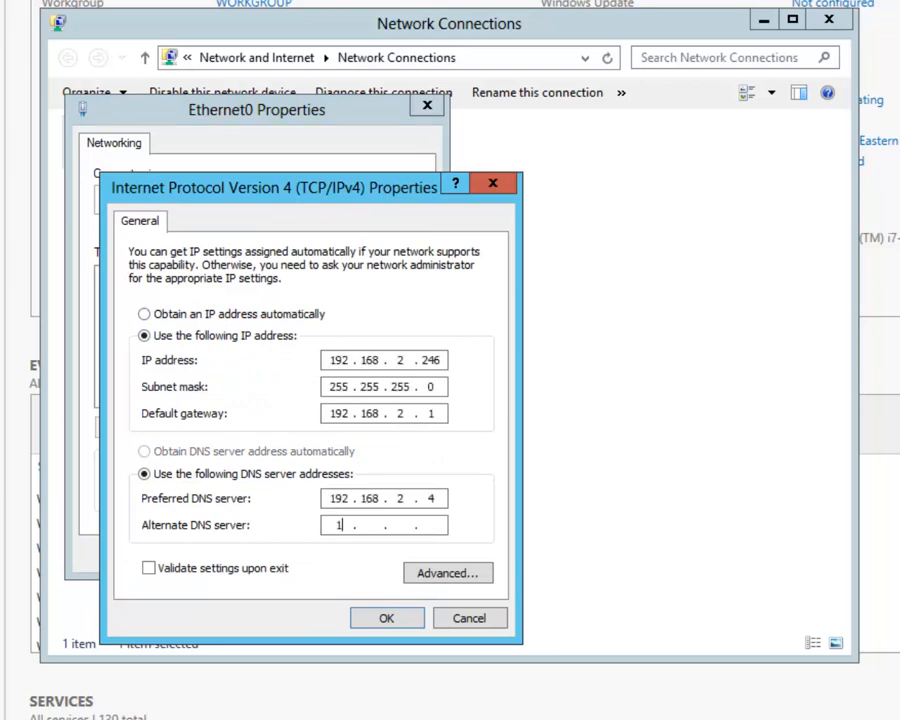
{"action": "type", "text": "92 . 168"}
{"action": "left_click", "coordinate": [378, 620]}
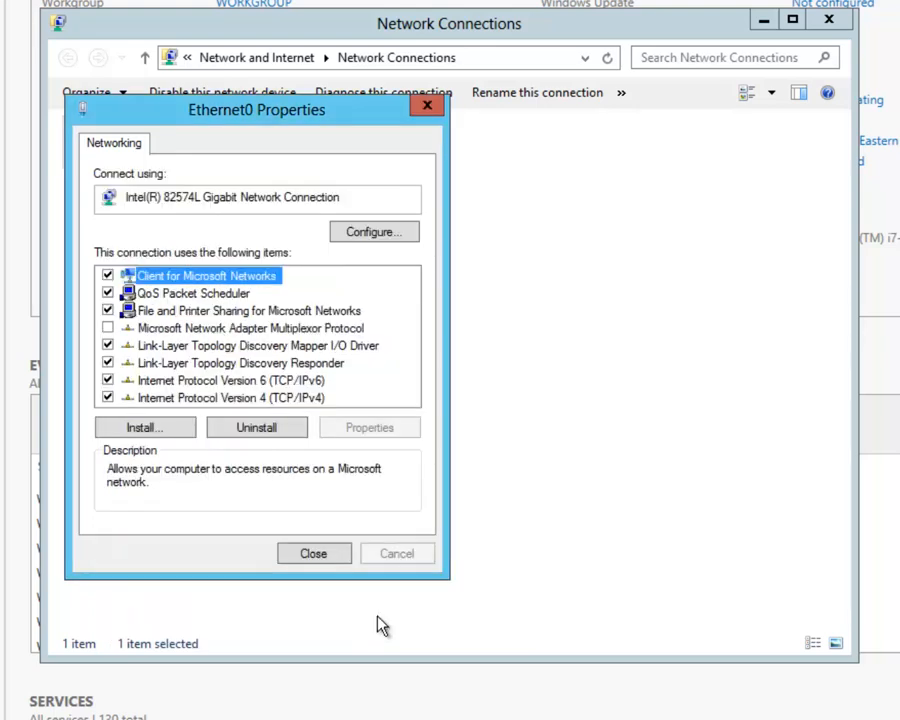
{"action": "left_click", "coordinate": [333, 555]}
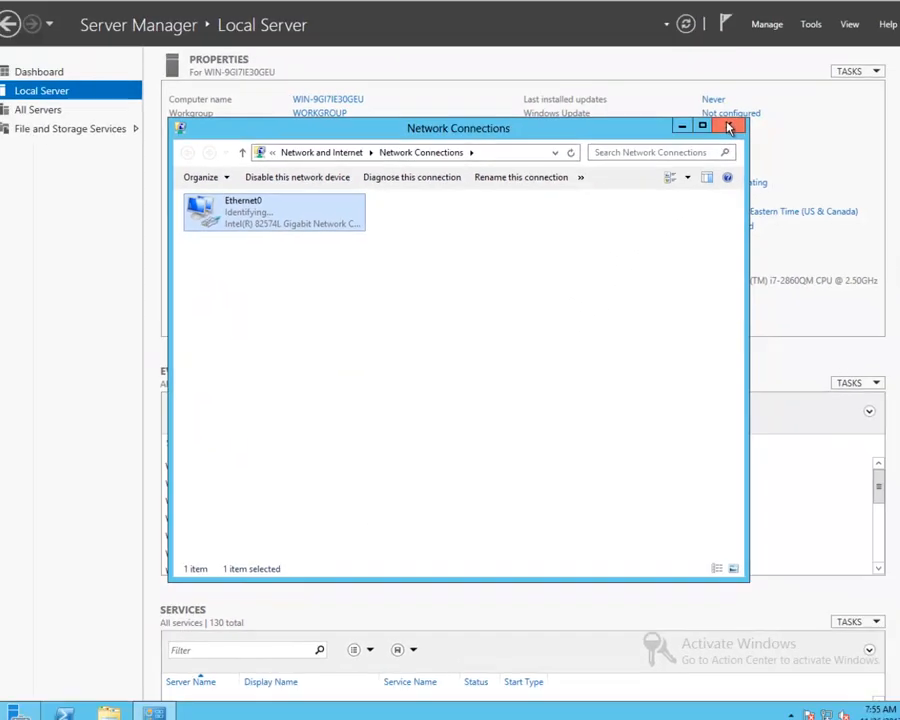
{"action": "left_click", "coordinate": [729, 127]}
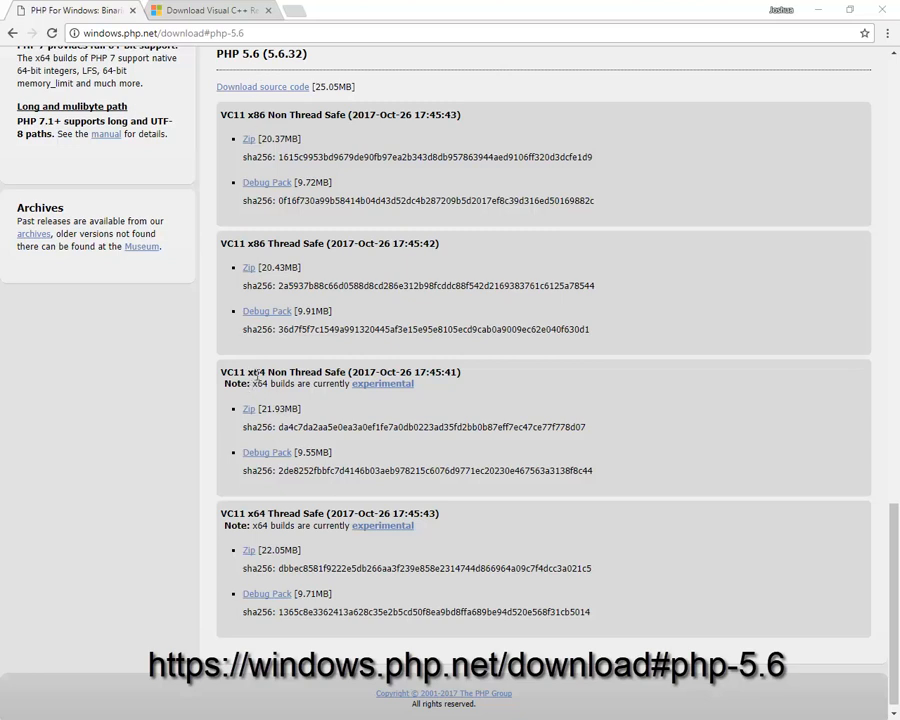
Step: In the browser, download the PHP 5.6.32 VC11 x64 Non Thread Safe zip and only vcredist_x64.exe of the Visual C++ 2012 Update 4 Redistributable
{"action": "left_click", "coordinate": [250, 410]}
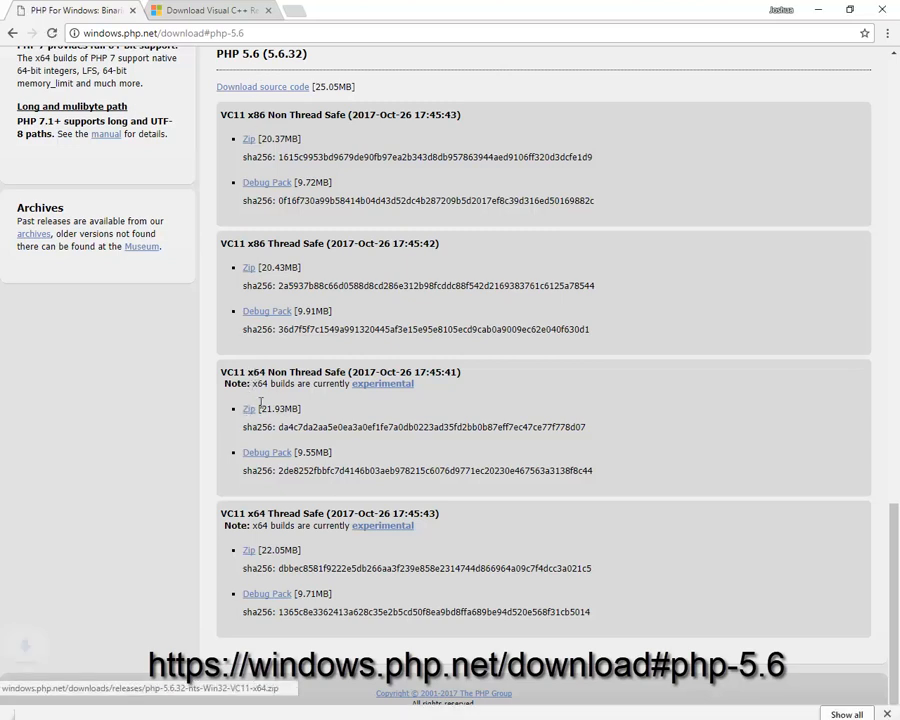
{"action": "left_click", "coordinate": [210, 12]}
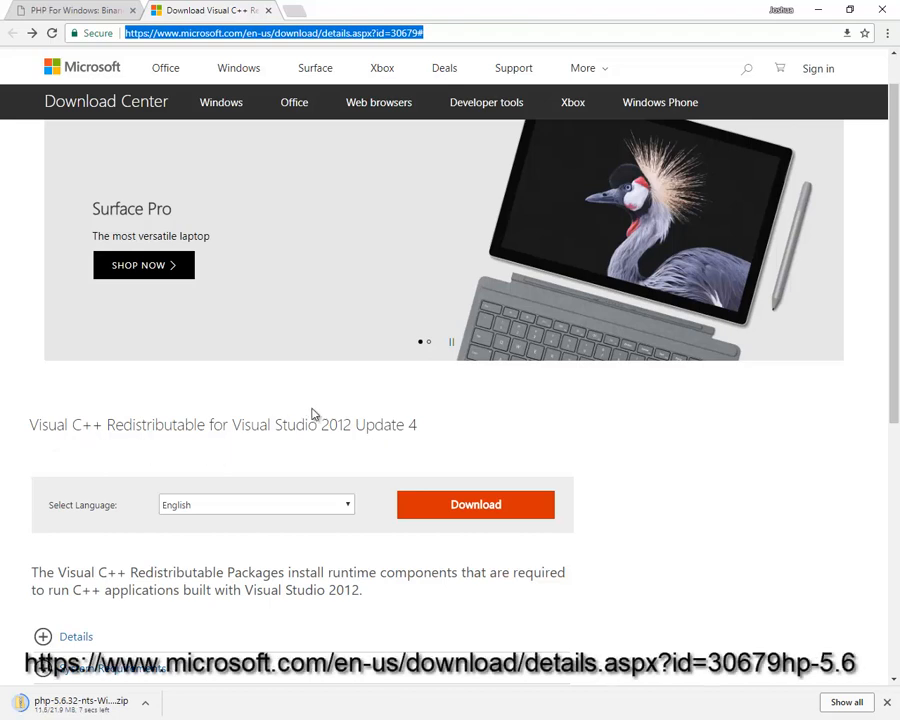
{"action": "left_click_drag", "start_coordinate": [321, 426], "coordinate": [350, 426]}
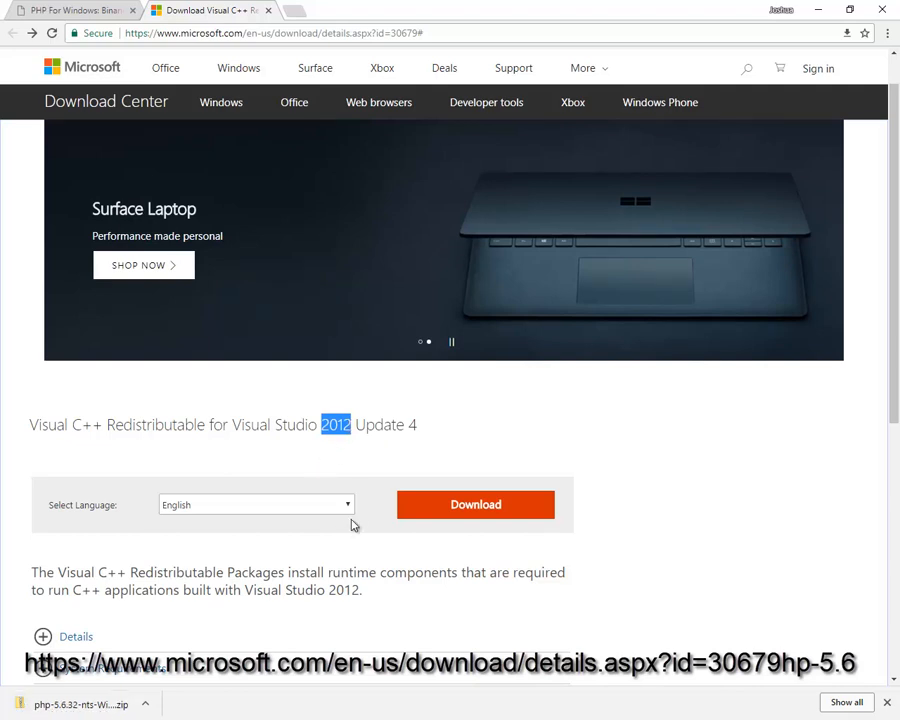
{"action": "left_click", "coordinate": [450, 510]}
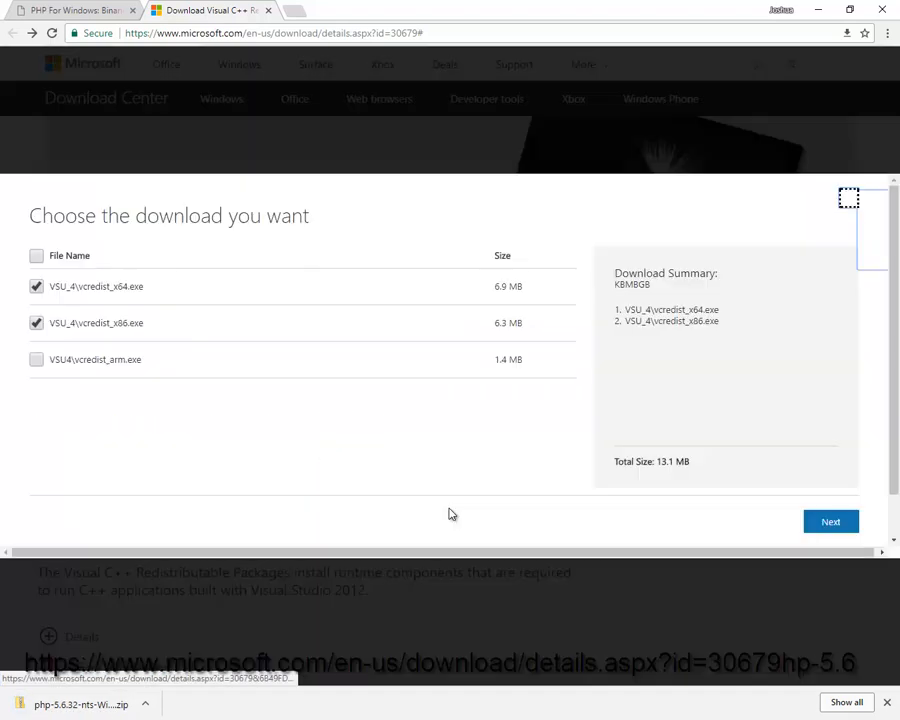
{"action": "left_click", "coordinate": [36, 323]}
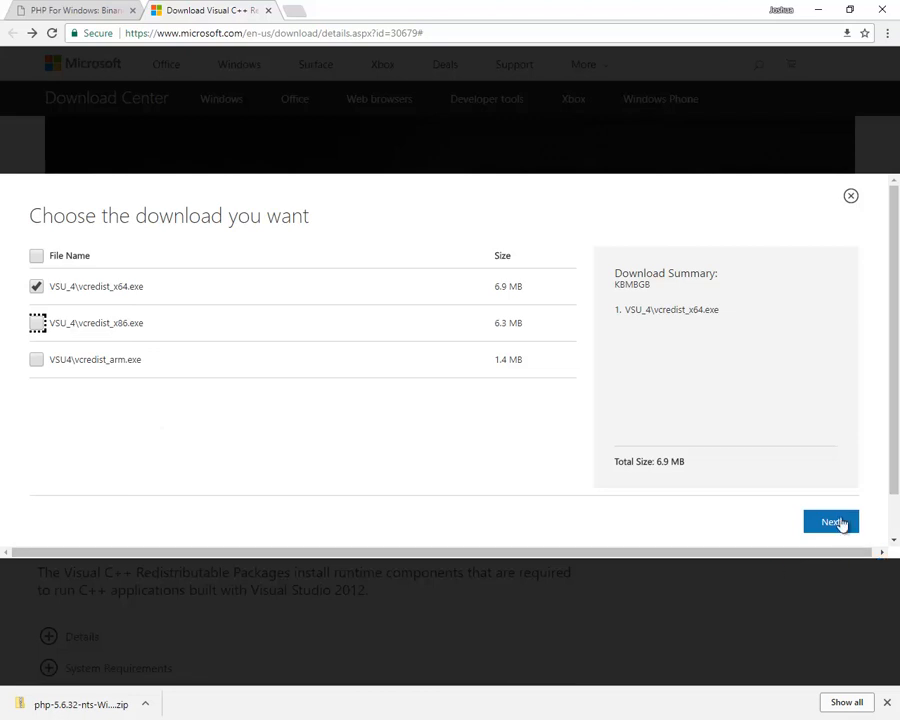
{"action": "left_click", "coordinate": [831, 532]}
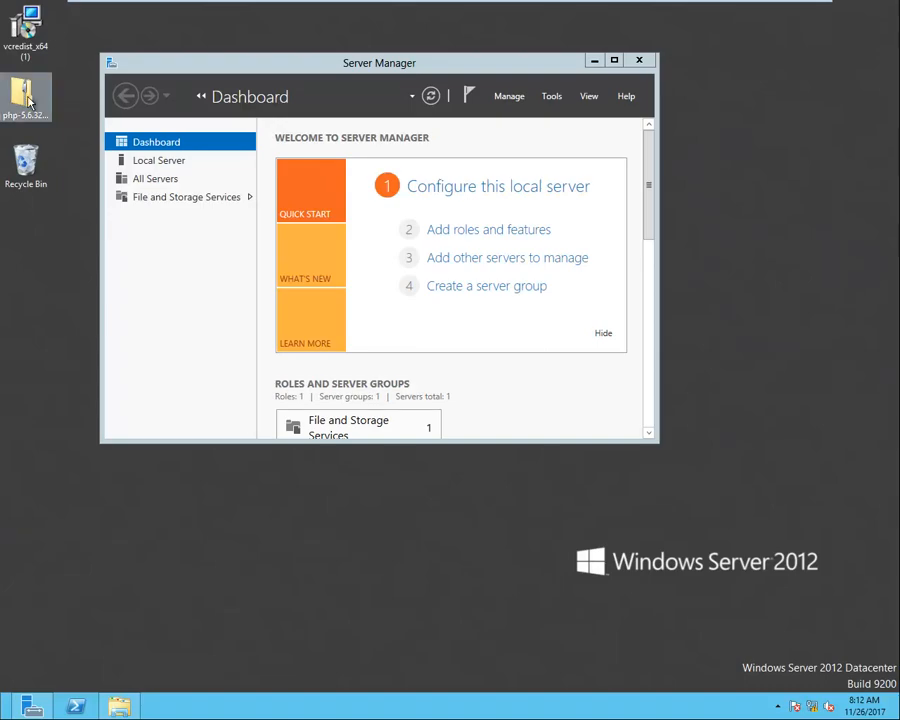
Step: Open the PHP 5.6.32 zip on the server's desktop and copy all of its contents
{"action": "left_click", "coordinate": [28, 100]}
{"action": "double_click", "coordinate": [28, 100]}
{"action": "key", "text": "ctrl+a"}
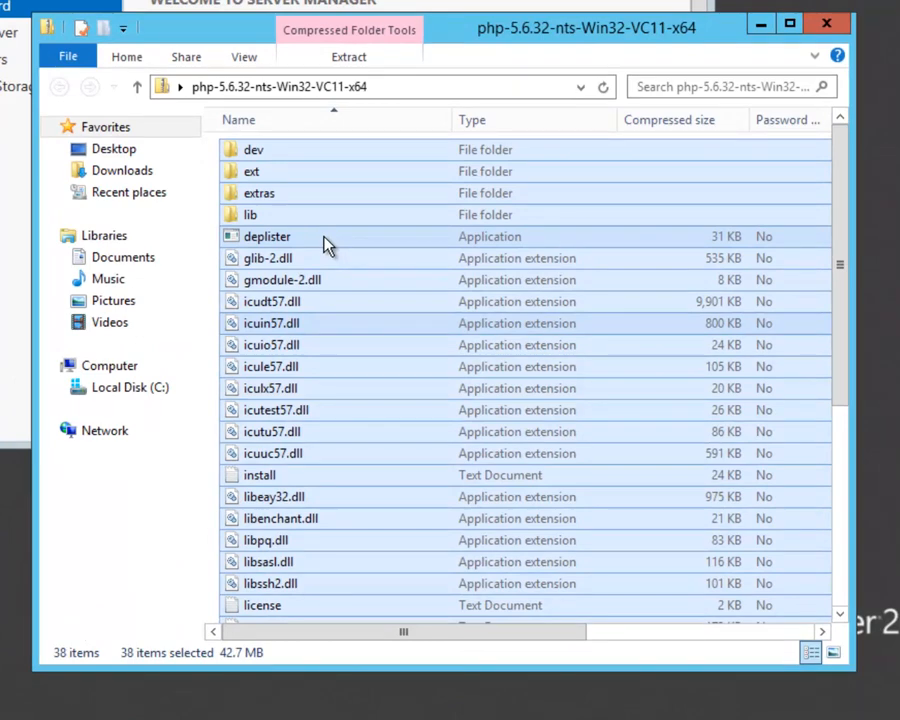
Step: Create a folder named php in C:\Program Files
{"action": "left_click", "coordinate": [143, 393]}
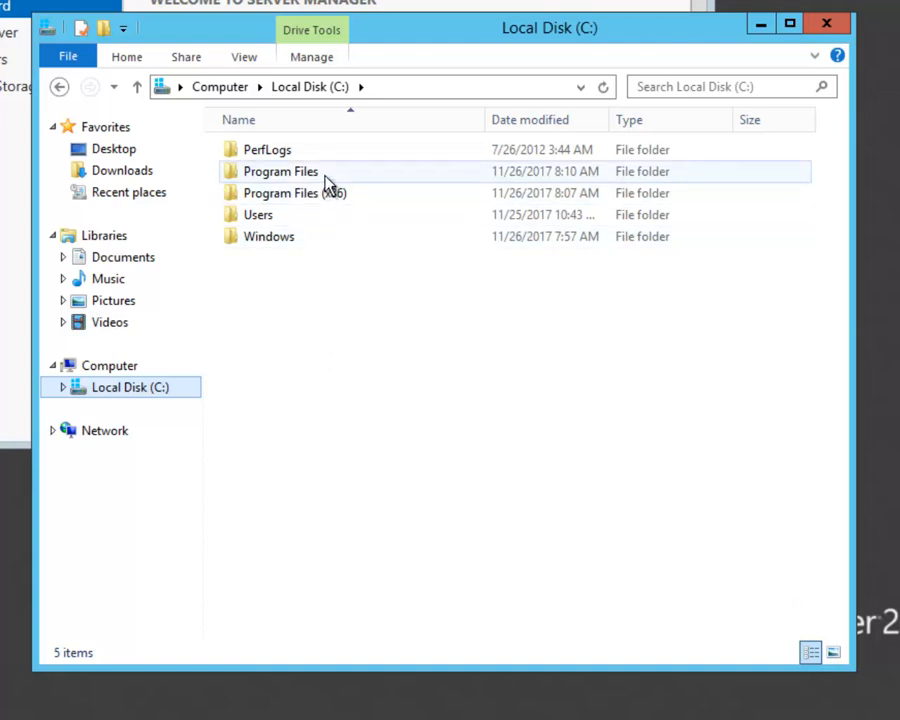
{"action": "mouse_move", "coordinate": [330, 185]}
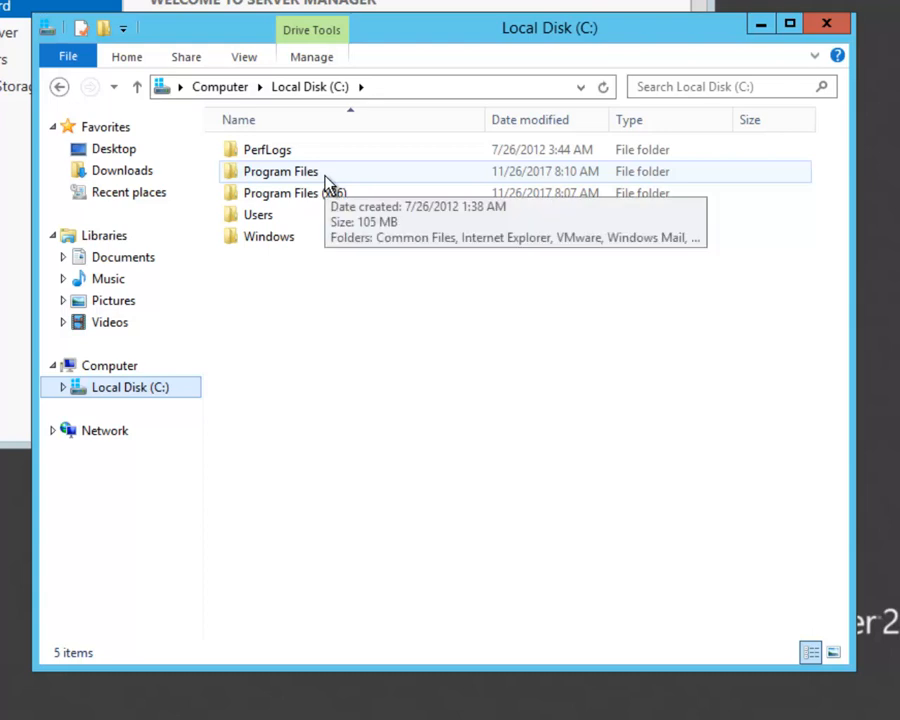
{"action": "double_click", "coordinate": [325, 180]}
{"action": "right_click", "coordinate": [320, 298]}
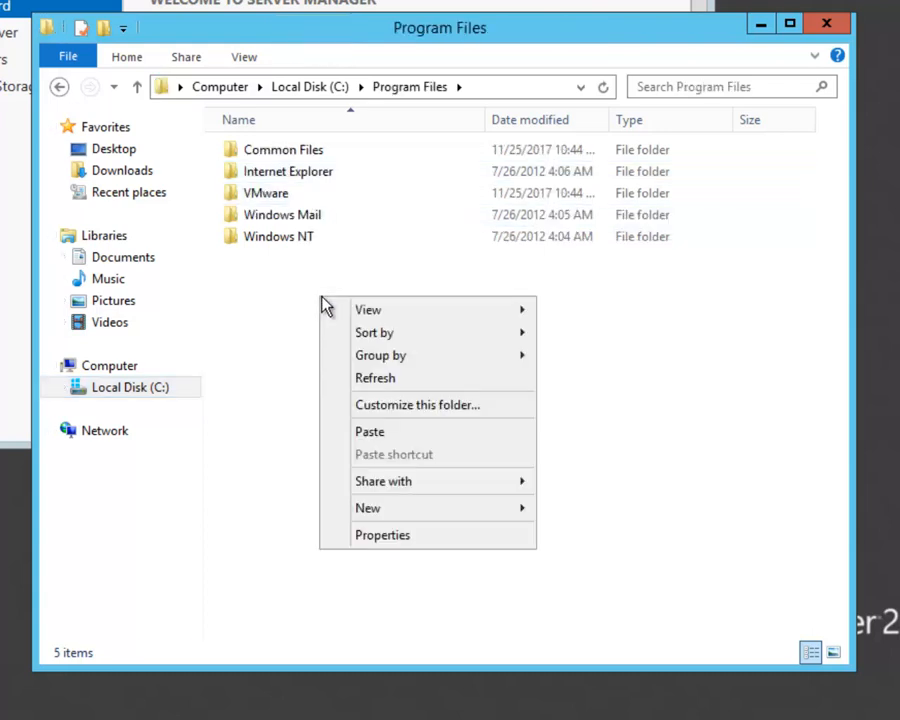
{"action": "mouse_move", "coordinate": [371, 520]}
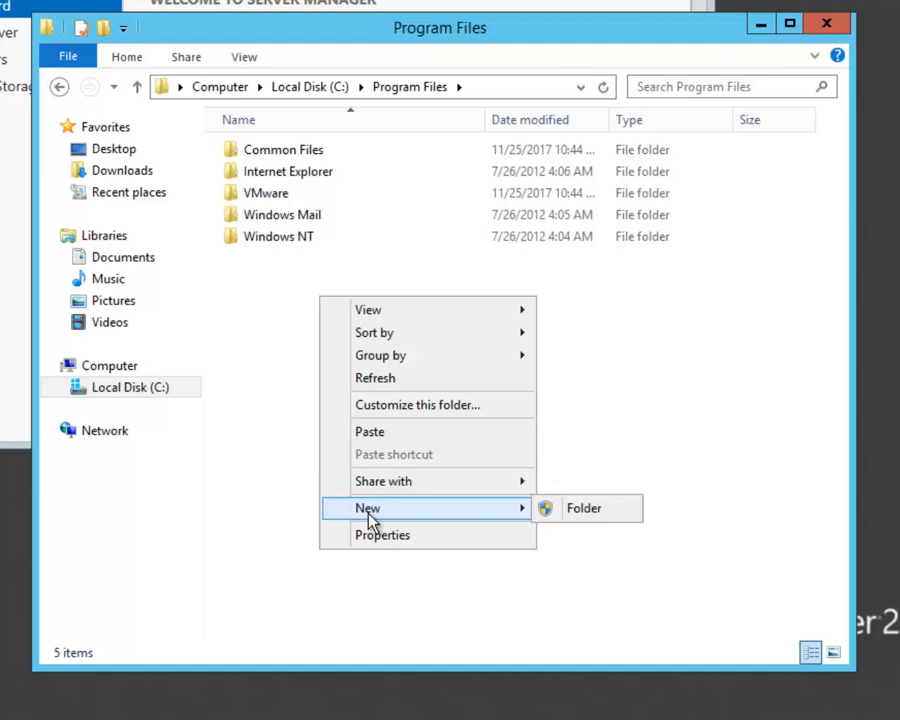
{"action": "left_click", "coordinate": [600, 510]}
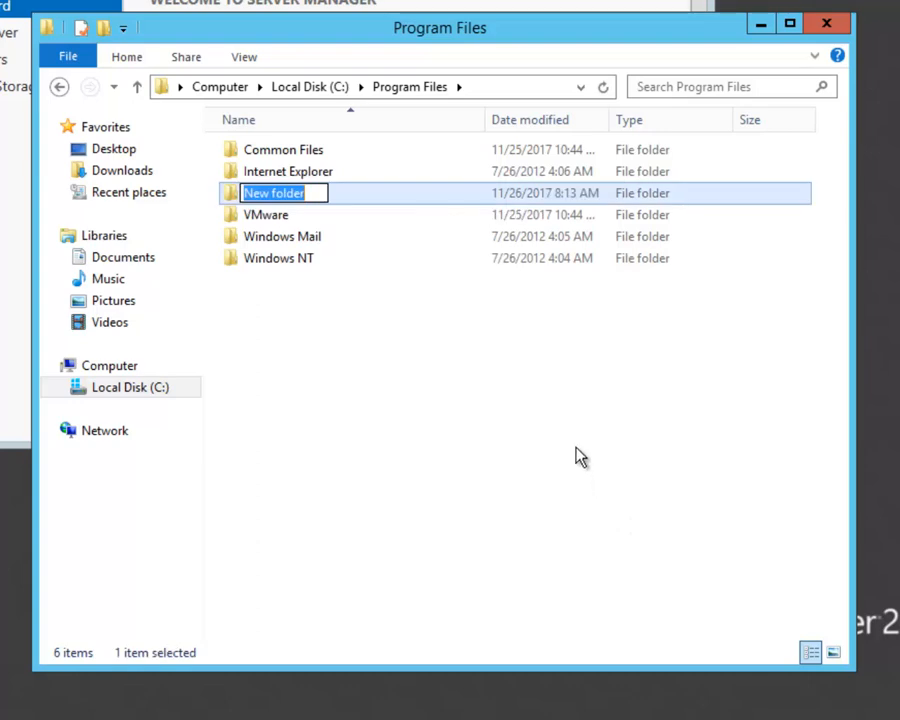
{"action": "type", "text": "php"}
{"action": "key", "text": "Return"}
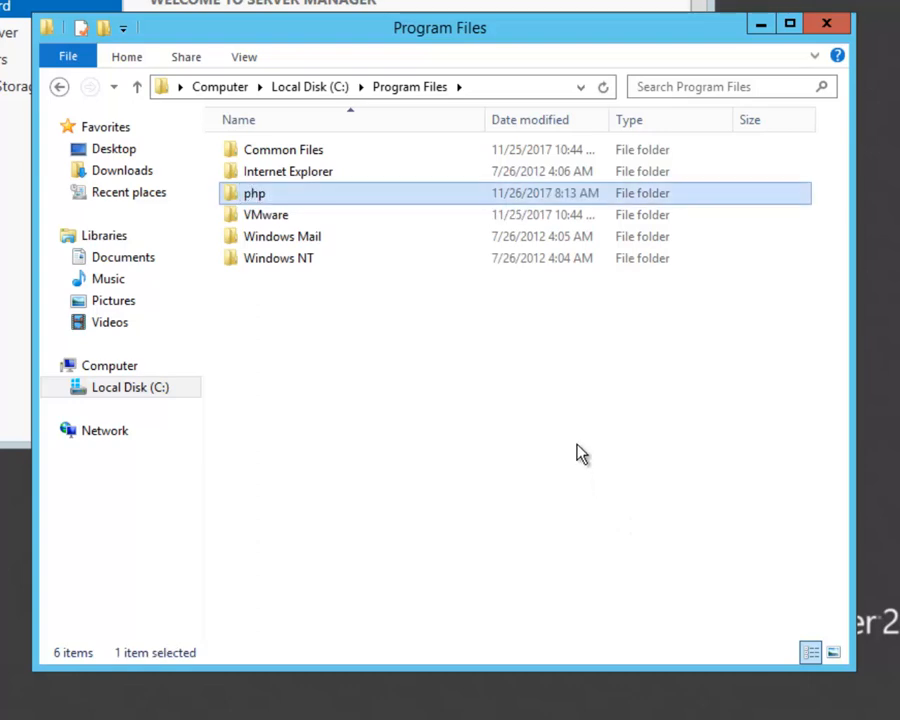
Step: Paste the copied PHP files into the php folder, granting administrator permission for all items
{"action": "key", "text": "Return"}
{"action": "right_click", "coordinate": [580, 453]}
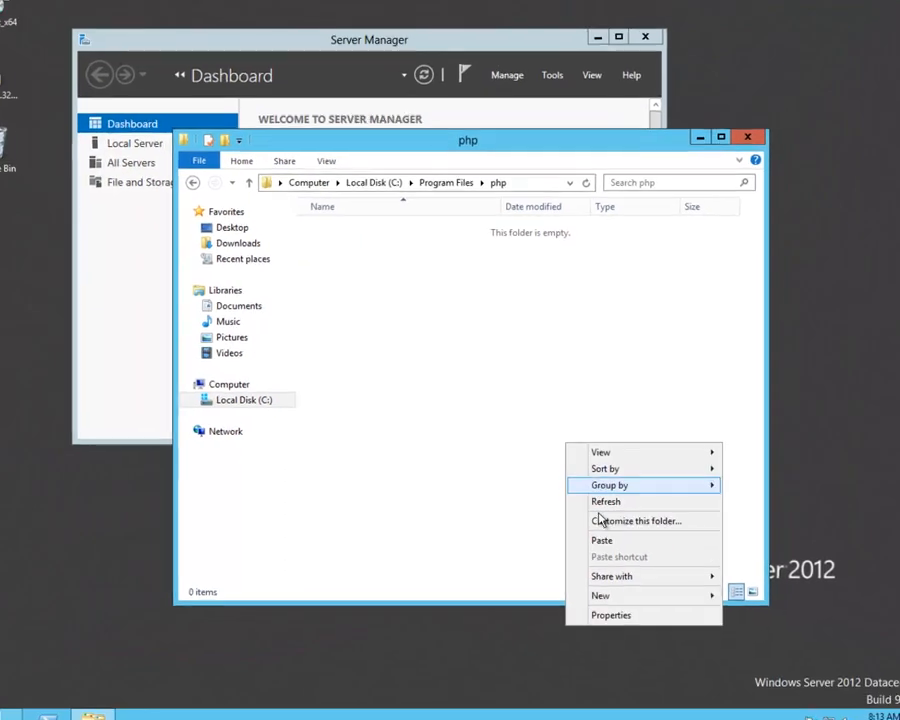
{"action": "left_click", "coordinate": [598, 535]}
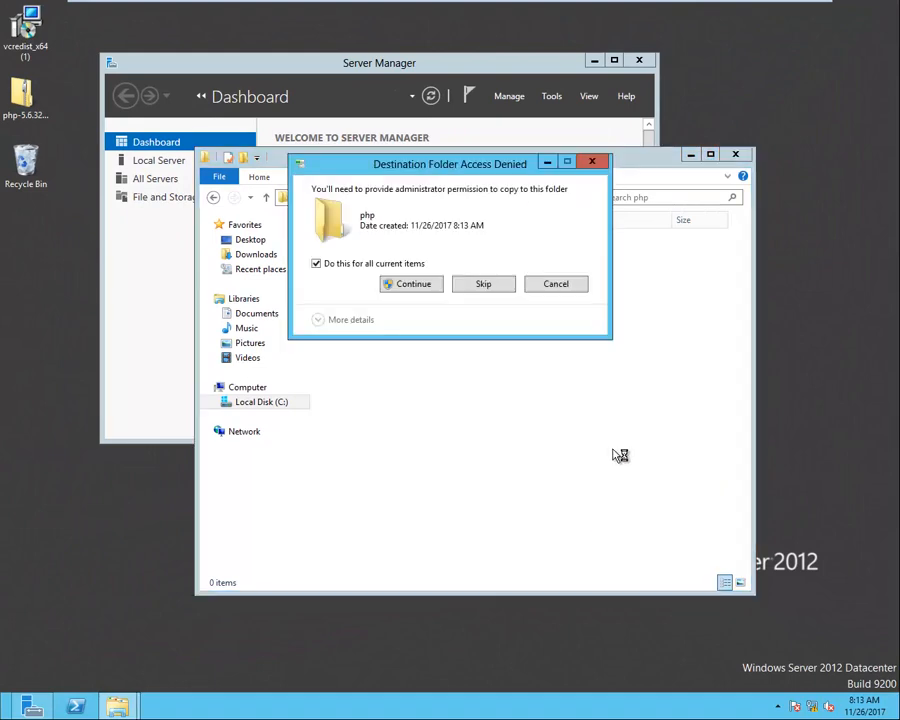
{"action": "left_click", "coordinate": [401, 282]}
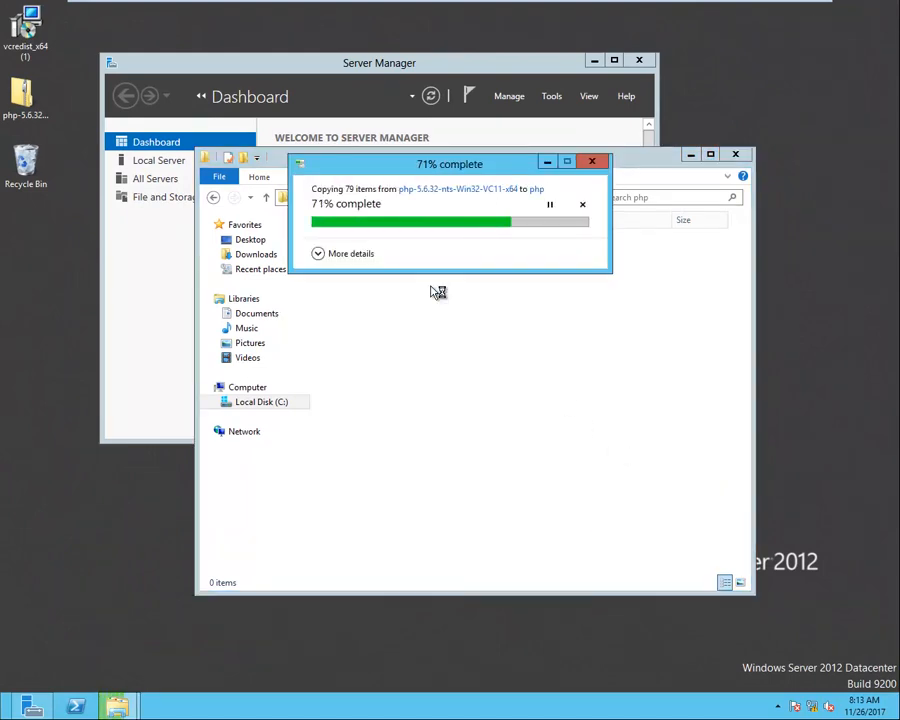
{"action": "left_click", "coordinate": [431, 288]}
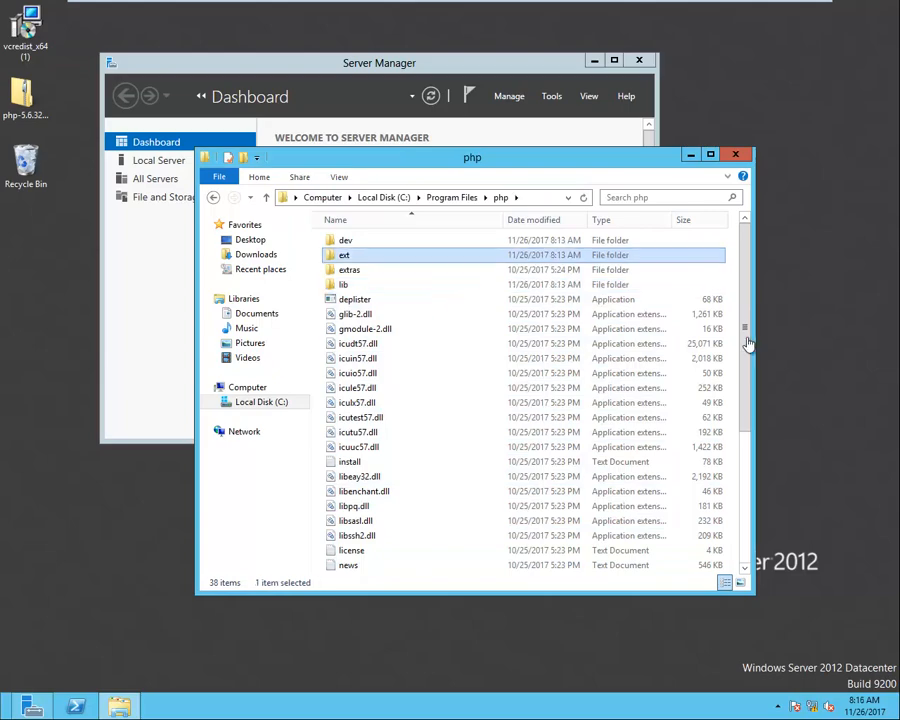
Step: Run php-cgi from the php folder to test it and dismiss the resulting dialog
{"action": "left_click", "coordinate": [745, 470]}
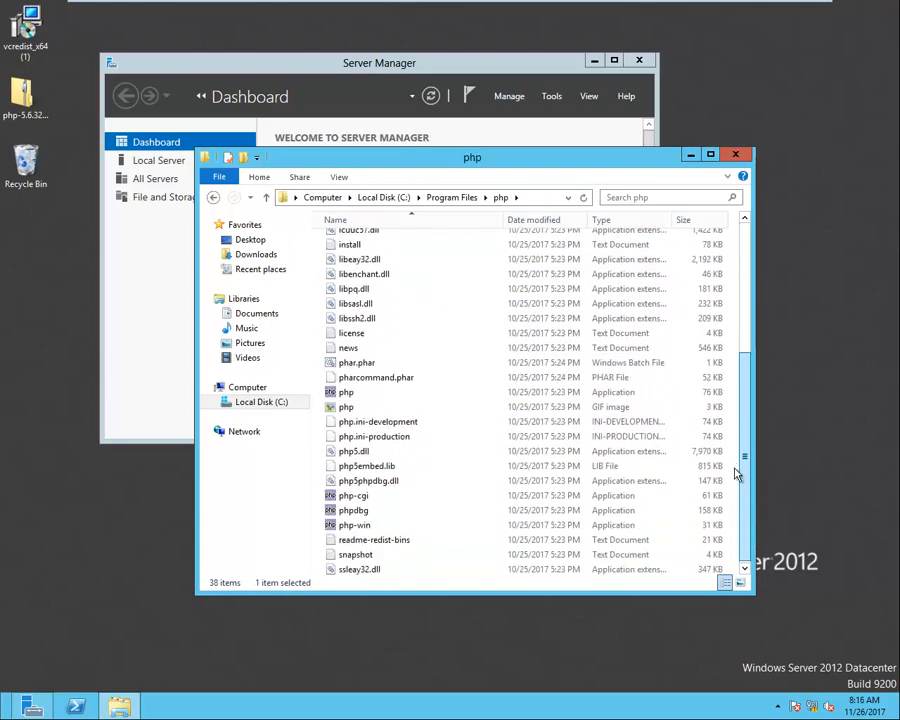
{"action": "double_click", "coordinate": [355, 492]}
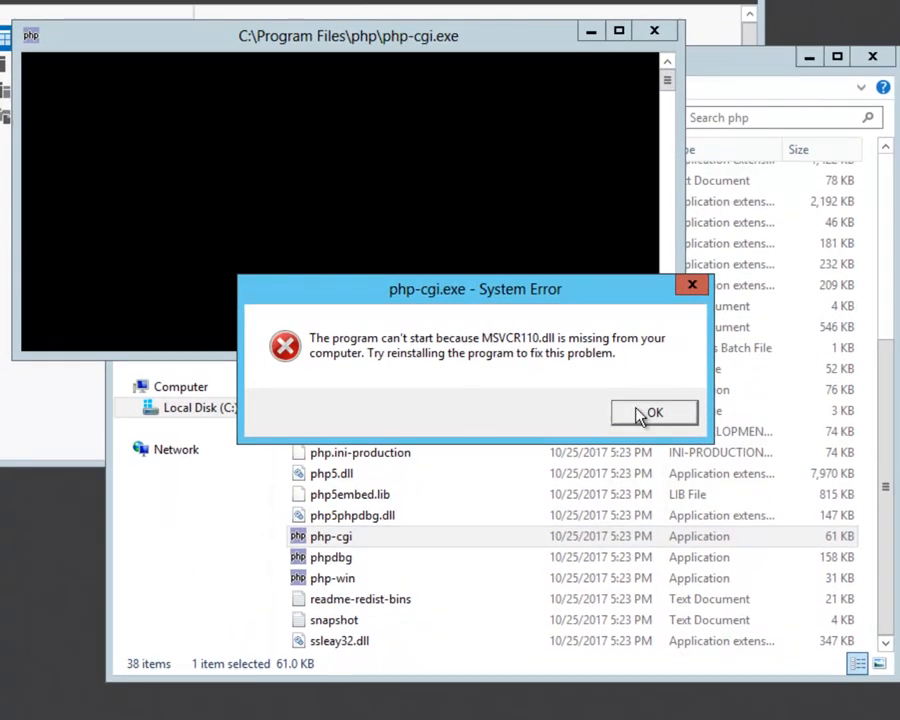
{"action": "left_click", "coordinate": [641, 414]}
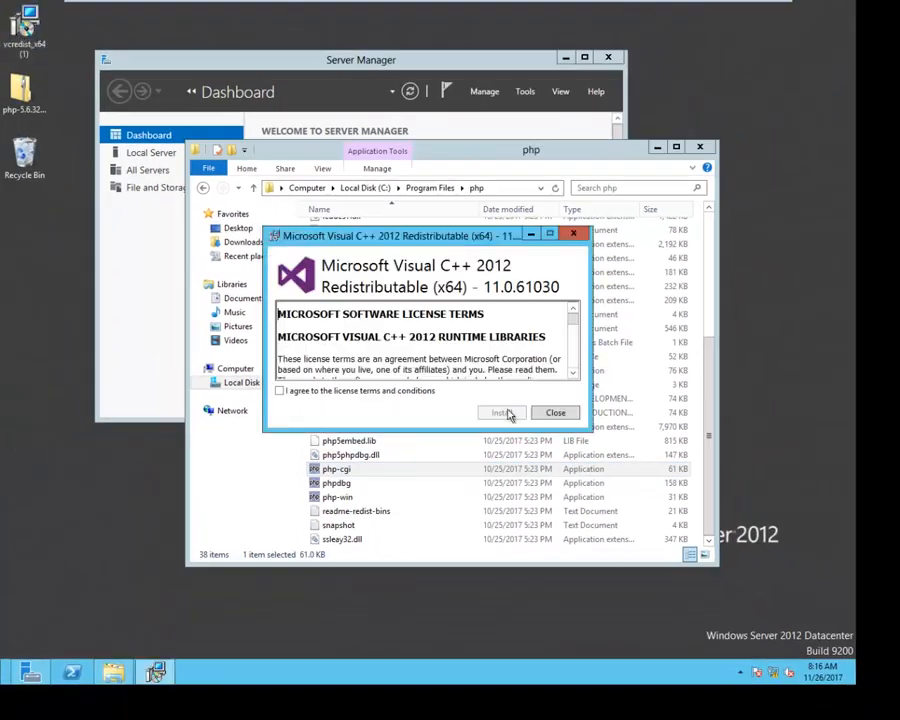
Step: Install the Visual C++ 2012 Redistributable (x64), accepting its license terms, and run php-cgi again to test it
{"action": "left_click", "coordinate": [426, 393]}
{"action": "left_click", "coordinate": [498, 412]}
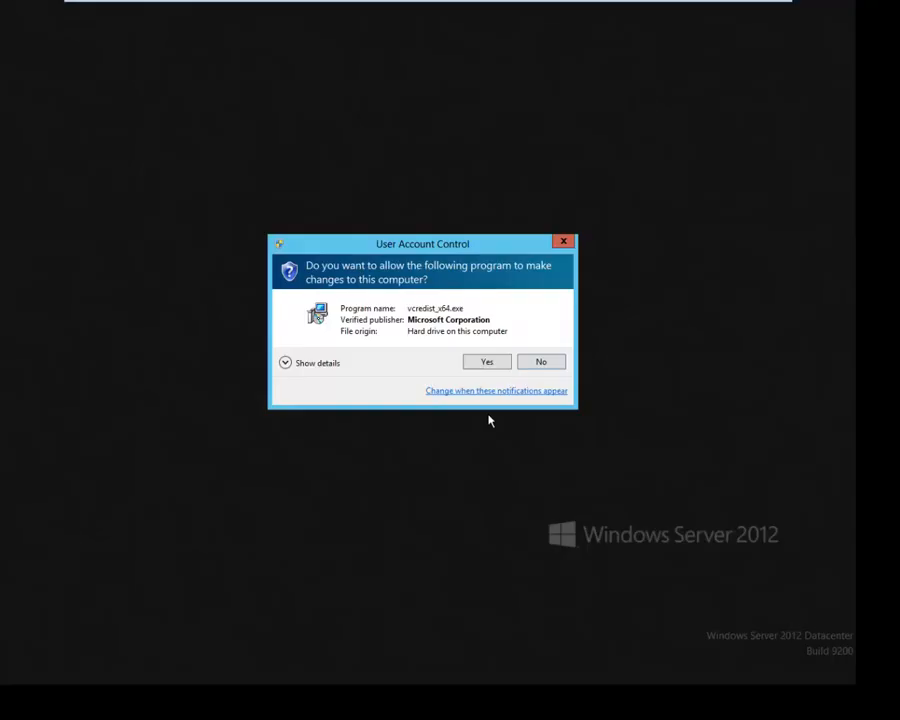
{"action": "left_click", "coordinate": [494, 362]}
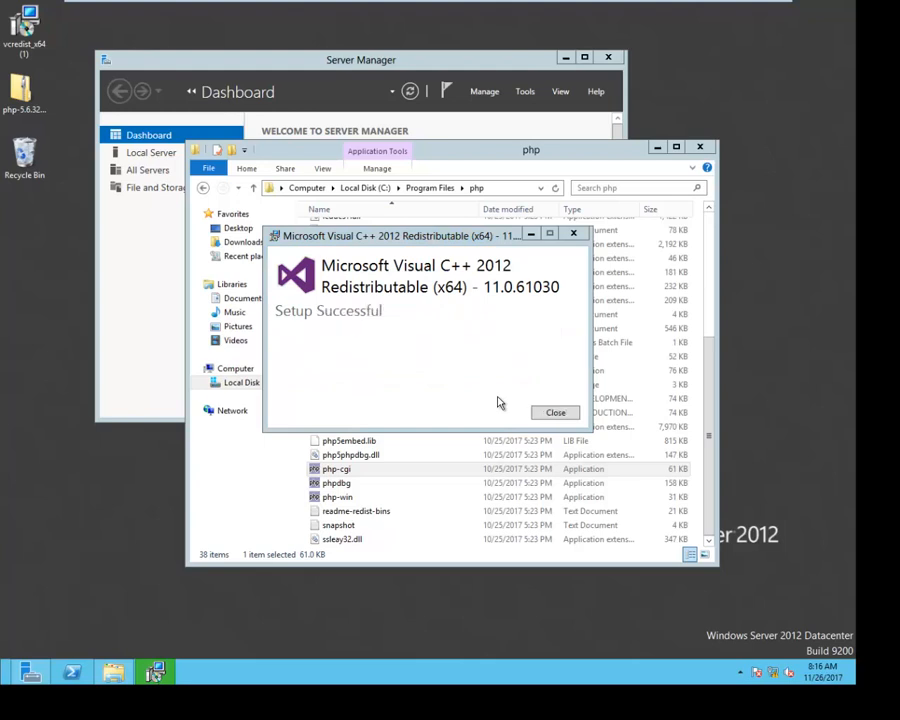
{"action": "left_click", "coordinate": [556, 412]}
{"action": "double_click", "coordinate": [437, 471]}
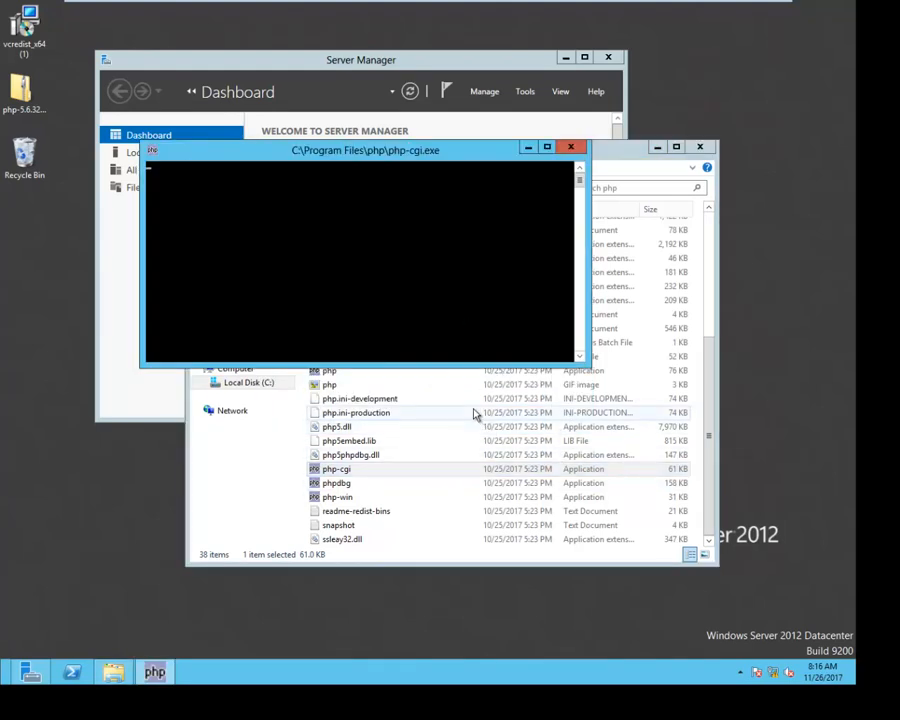
{"action": "left_click", "coordinate": [570, 148]}
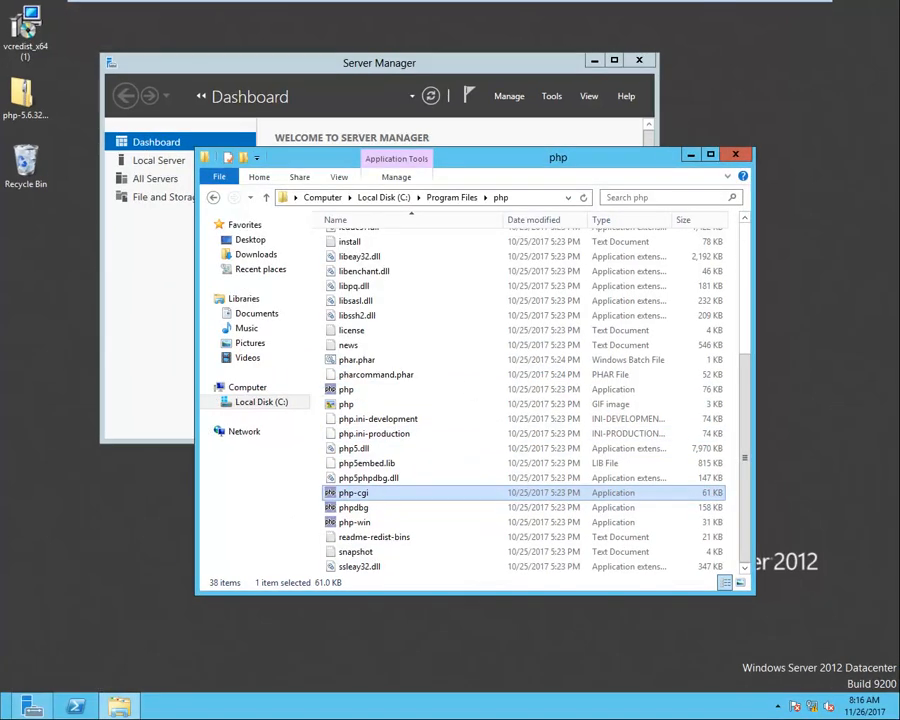
Step: Turn on the display of file name extensions for the php folder
{"action": "left_click", "coordinate": [404, 435]}
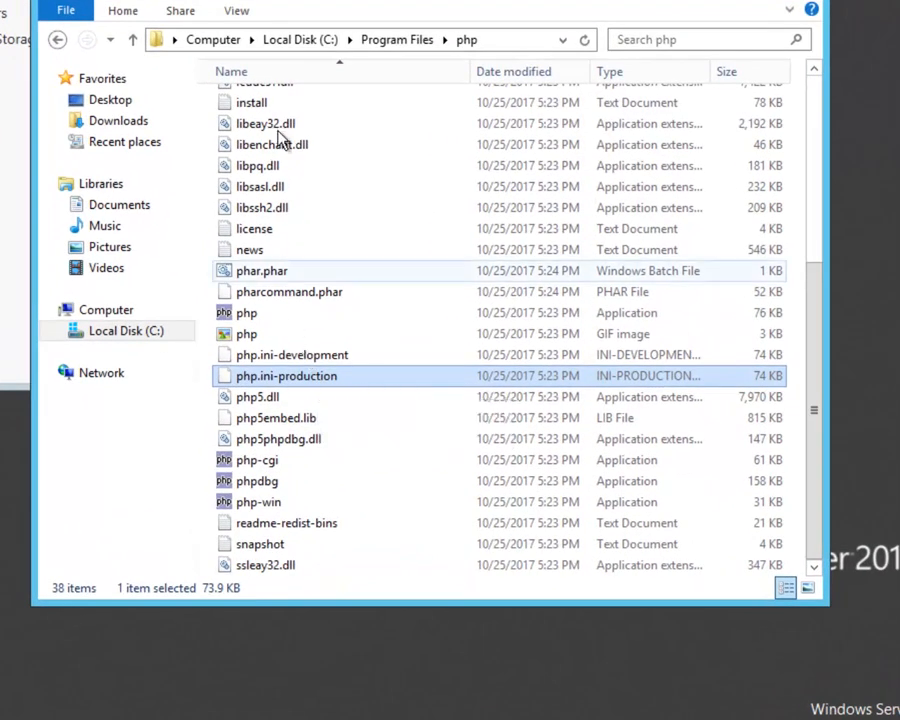
{"action": "left_click", "coordinate": [236, 11]}
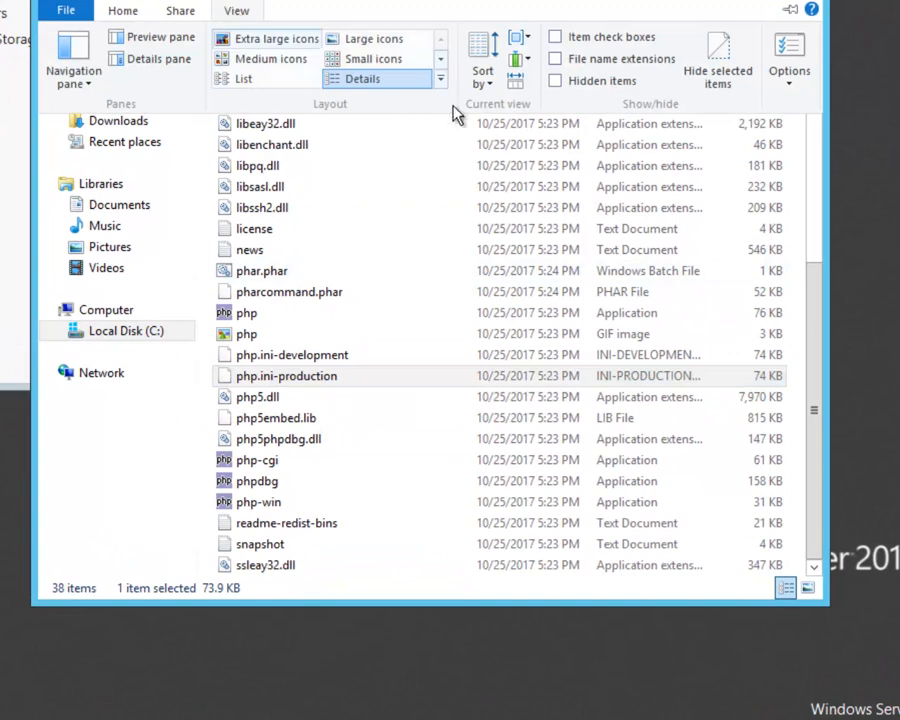
{"action": "left_click", "coordinate": [630, 60]}
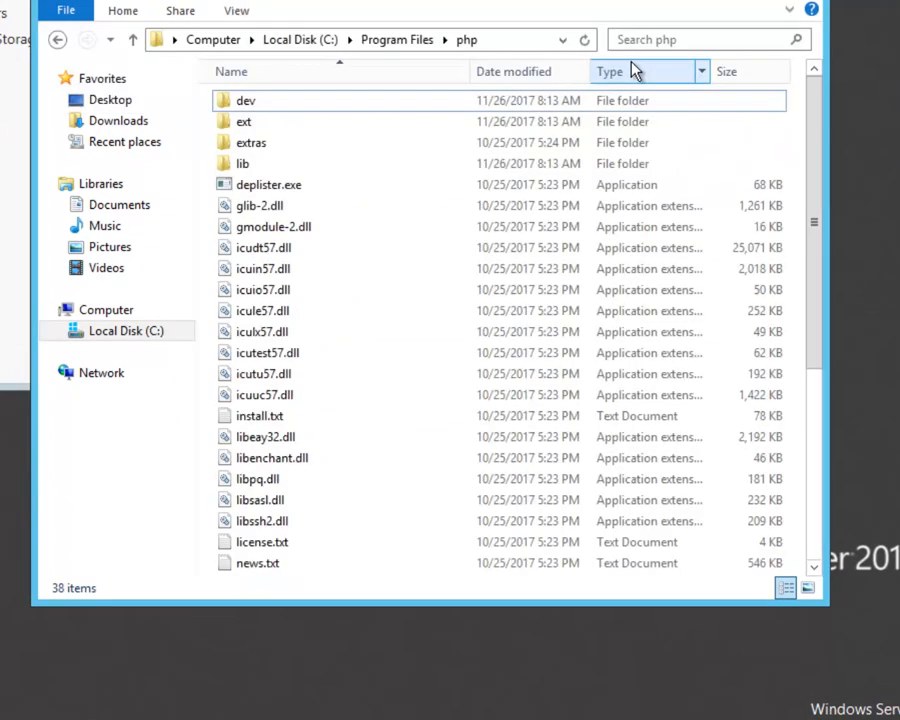
Step: Duplicate php.ini-production within the php folder, granting administrator permission for the copy
{"action": "left_click", "coordinate": [262, 372]}
{"action": "scroll", "coordinate": [262, 372], "scroll_direction": "down", "scroll_amount": 5}
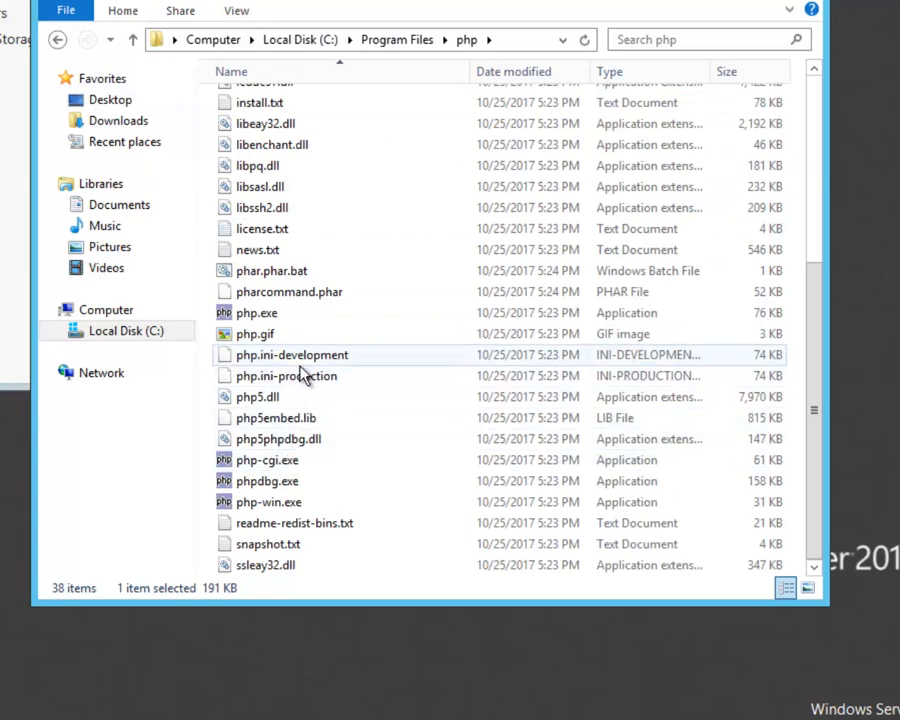
{"action": "left_click", "coordinate": [298, 378]}
{"action": "right_click", "coordinate": [298, 378]}
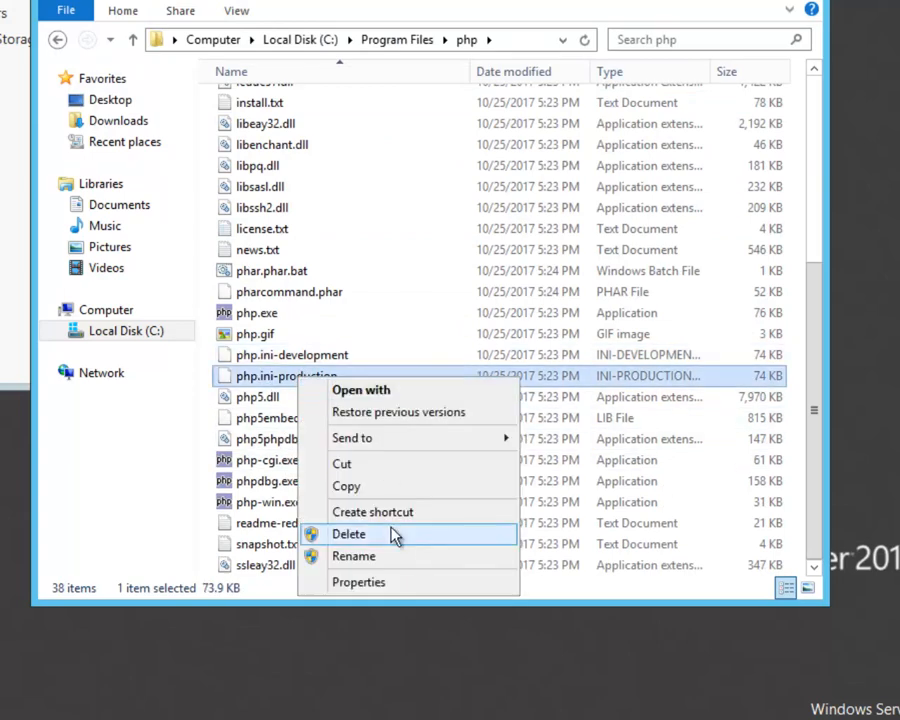
{"action": "left_click", "coordinate": [370, 487]}
{"action": "right_click", "coordinate": [404, 452]}
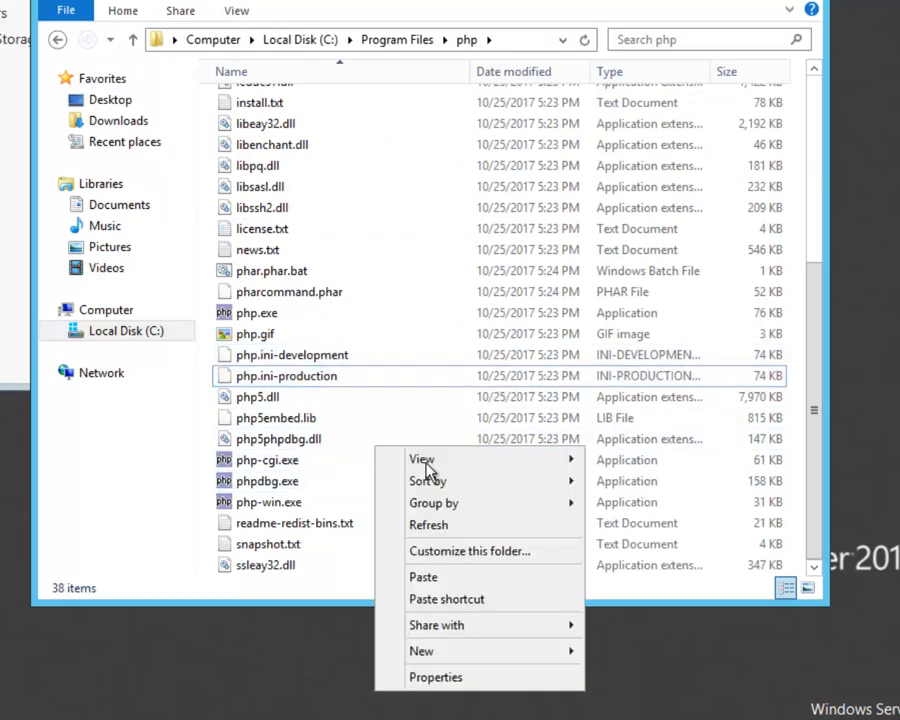
{"action": "left_click", "coordinate": [456, 578]}
{"action": "left_click", "coordinate": [352, 132]}
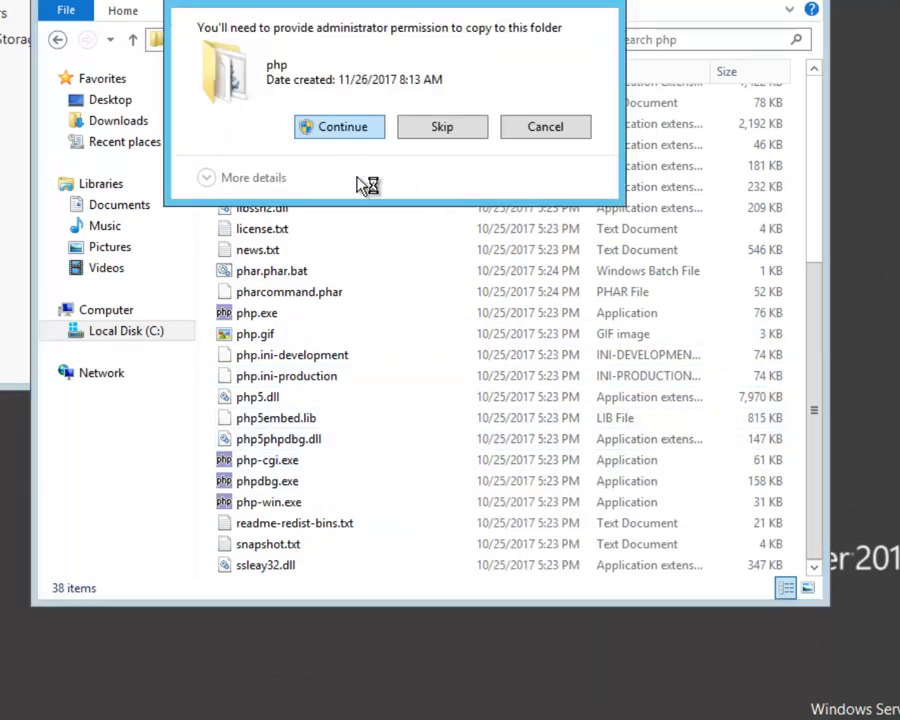
Step: Rename the copy of php.ini-production to php.ini, accepting the extension change and granting administrator permission
{"action": "left_click", "coordinate": [267, 291]}
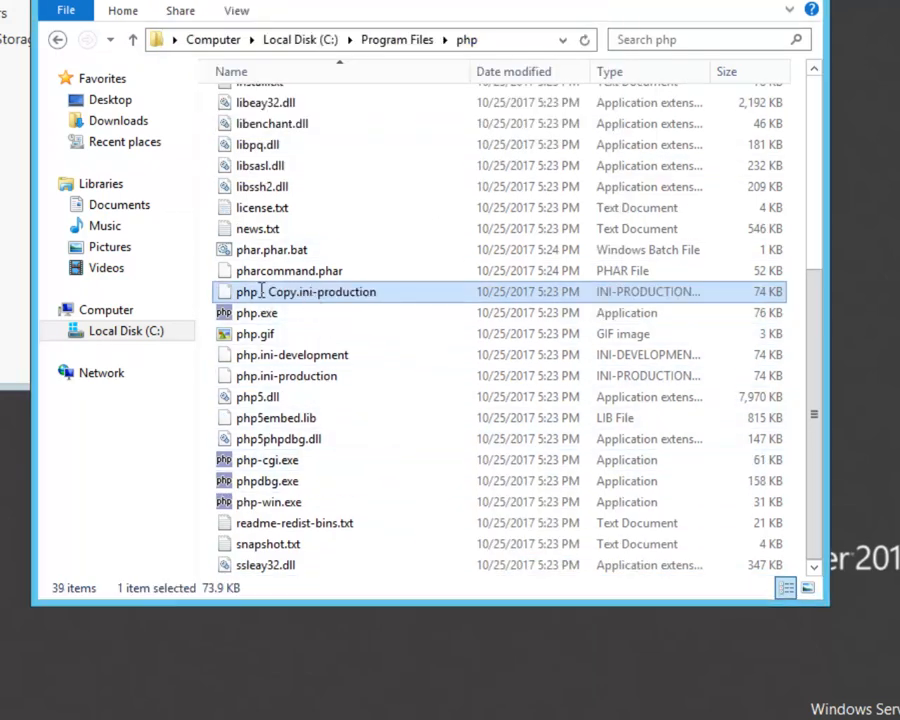
{"action": "left_click_drag", "start_coordinate": [258, 291], "coordinate": [393, 291]}
{"action": "key", "text": "Delete"}
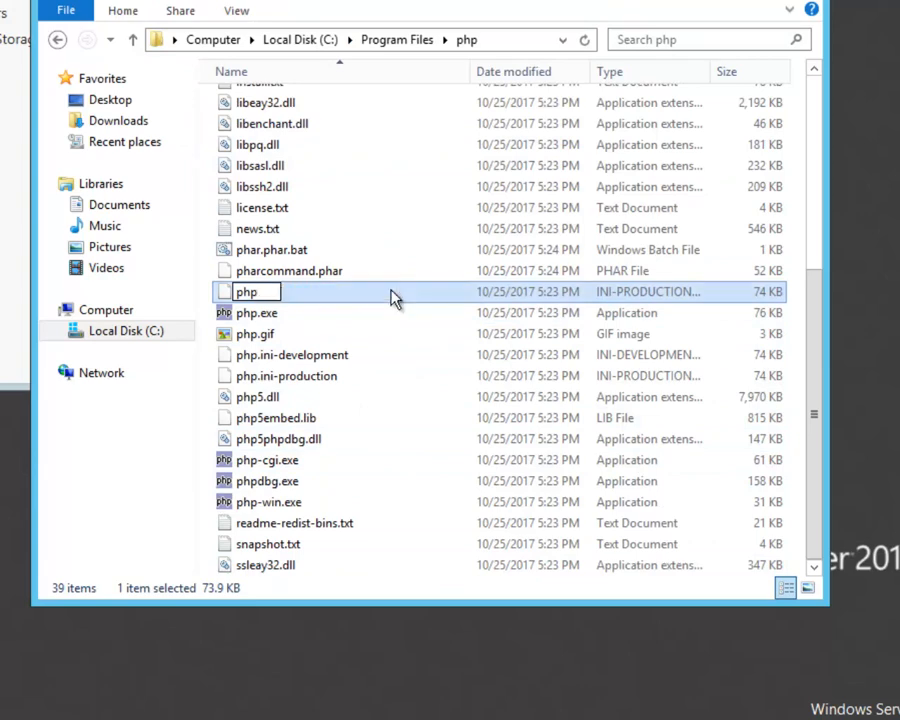
{"action": "type", "text": ".ini"}
{"action": "key", "text": "Return"}
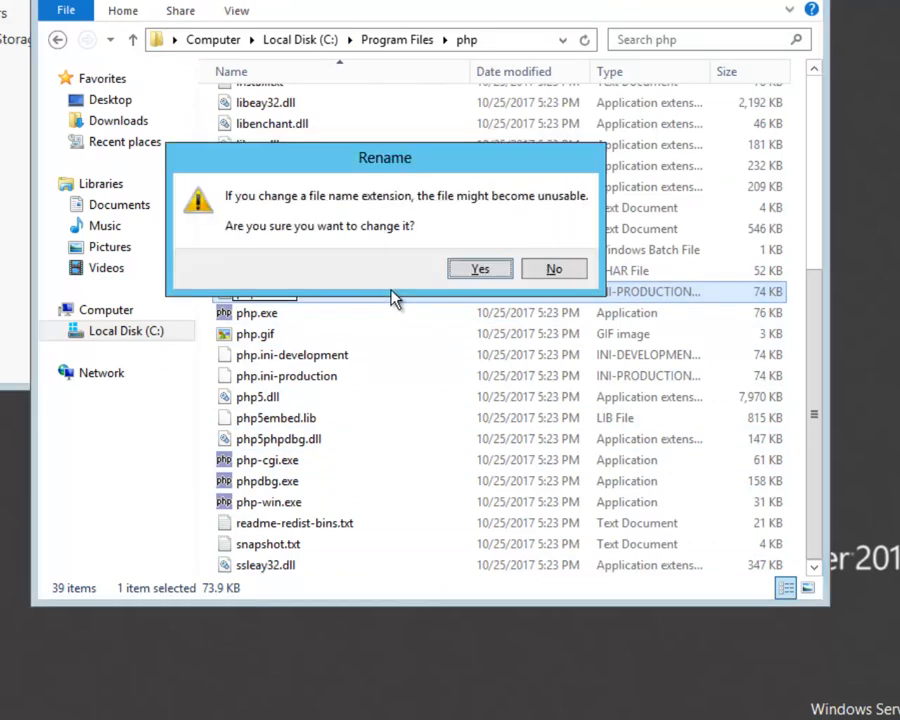
{"action": "key", "text": "Return"}
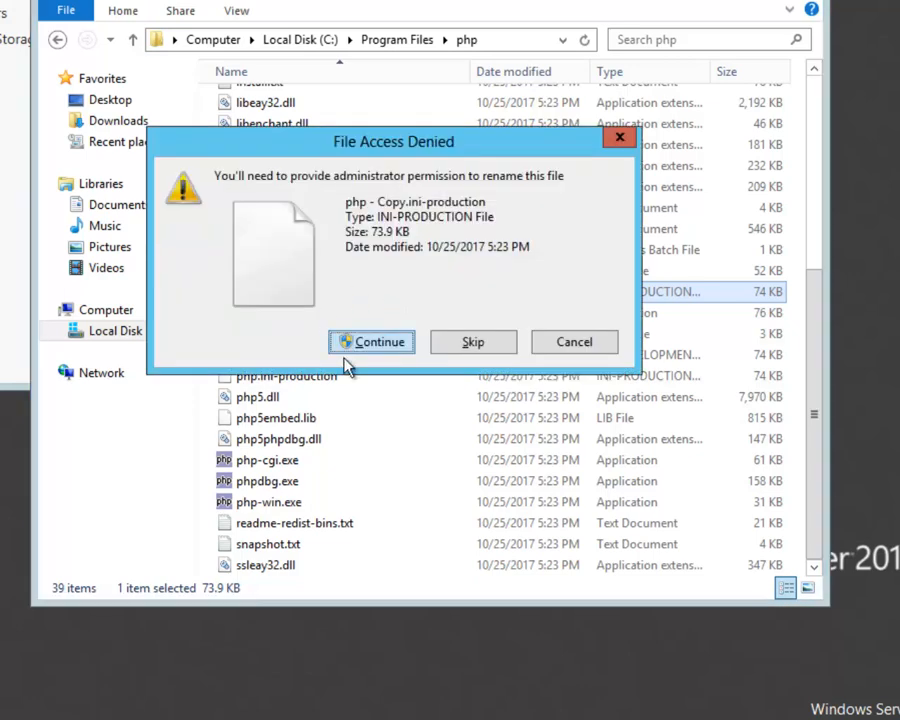
{"action": "left_click", "coordinate": [377, 346]}
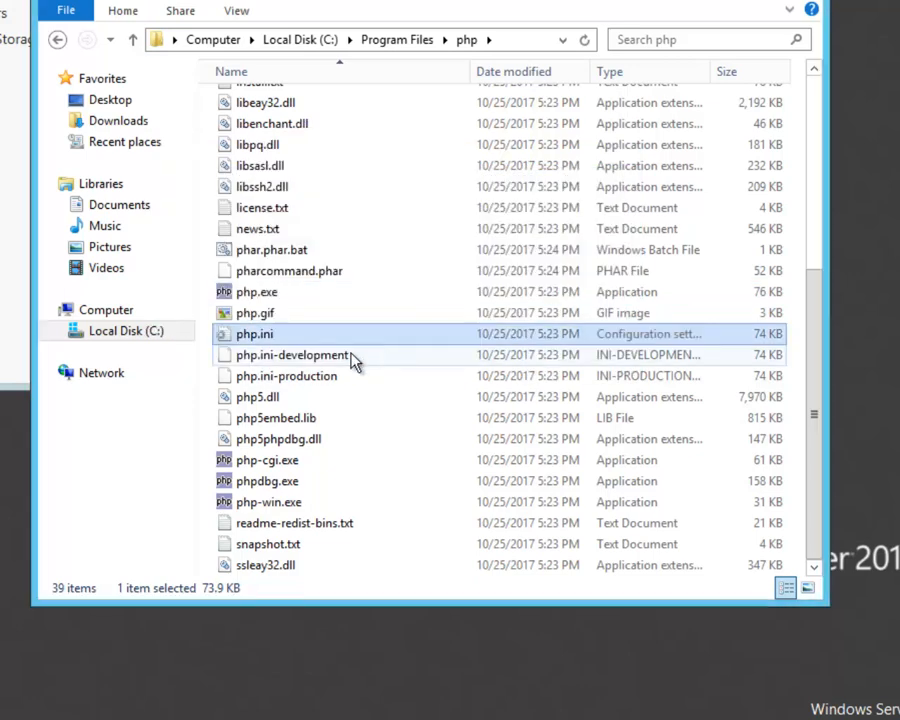
Step: Open php.ini in Notepad, find the cgi.fix_pathinfo=1 line and uncomment it by removing its leading semicolon
{"action": "right_click", "coordinate": [245, 333]}
{"action": "left_click", "coordinate": [296, 390]}
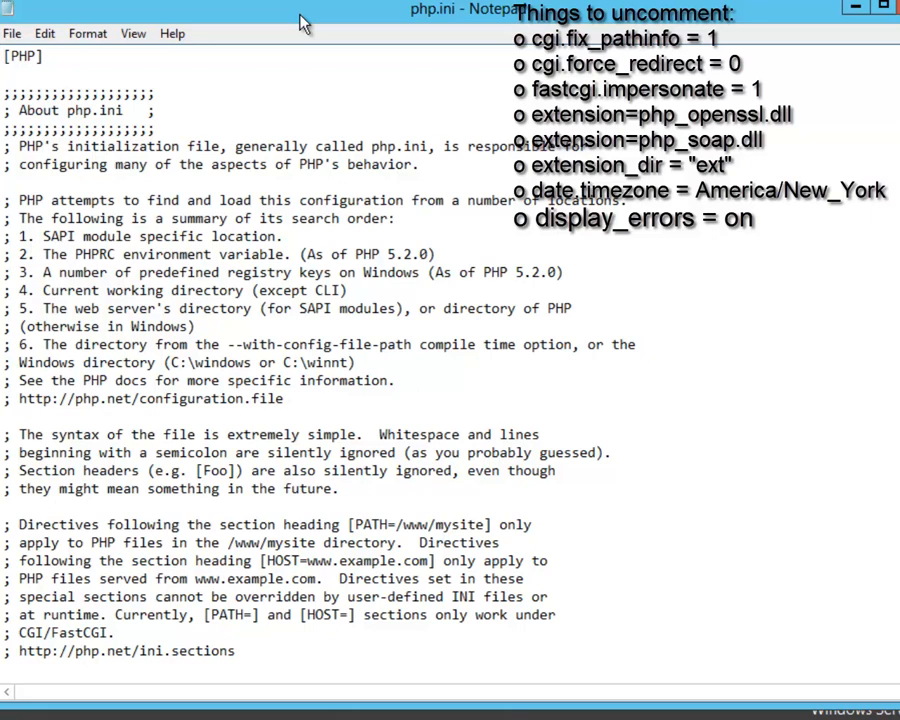
{"action": "key", "text": "ctrl+f"}
{"action": "type", "text": "cgi."}
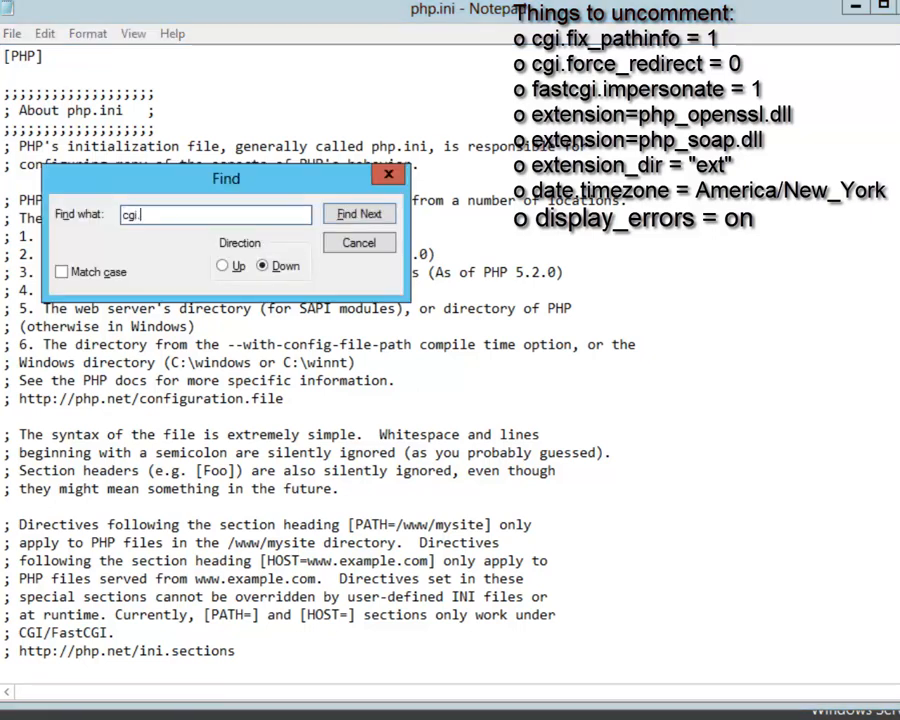
{"action": "type", "text": "fix"}
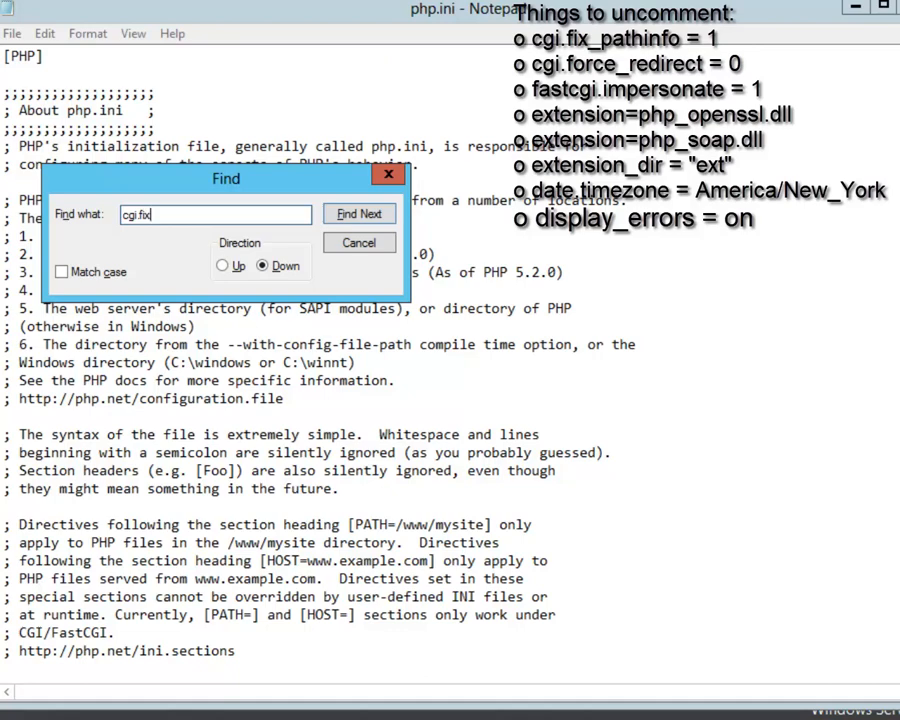
{"action": "type", "text": "_php"}
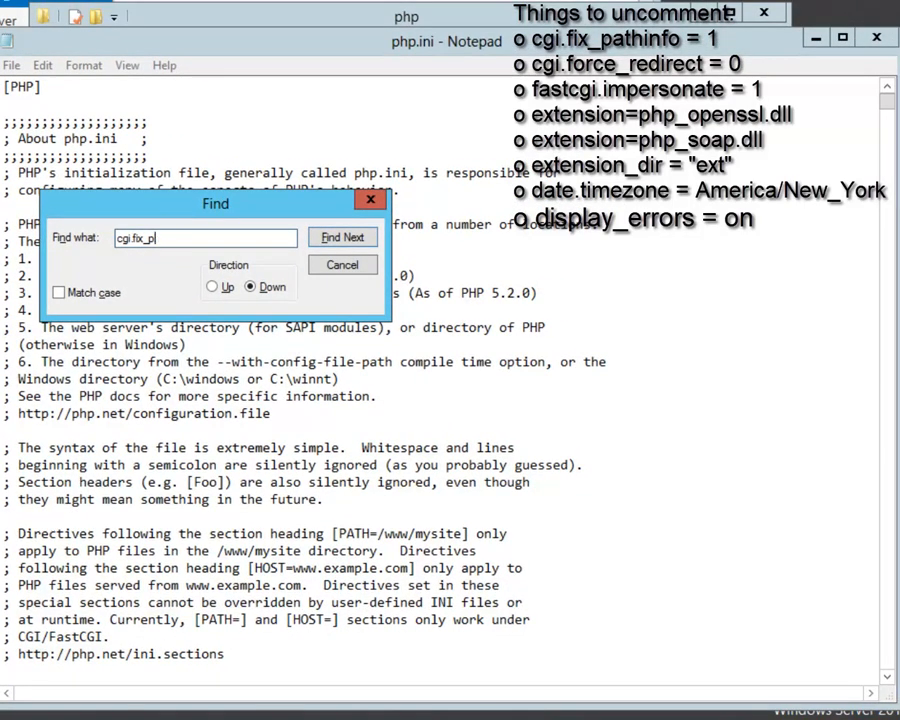
{"action": "key", "text": "Return"}
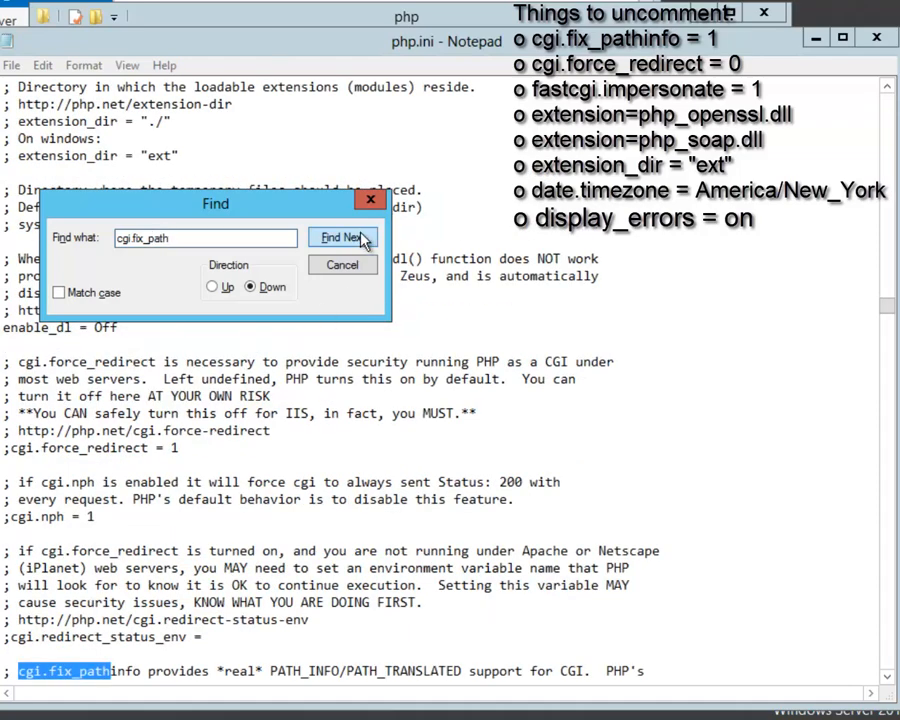
{"action": "left_click", "coordinate": [362, 238]}
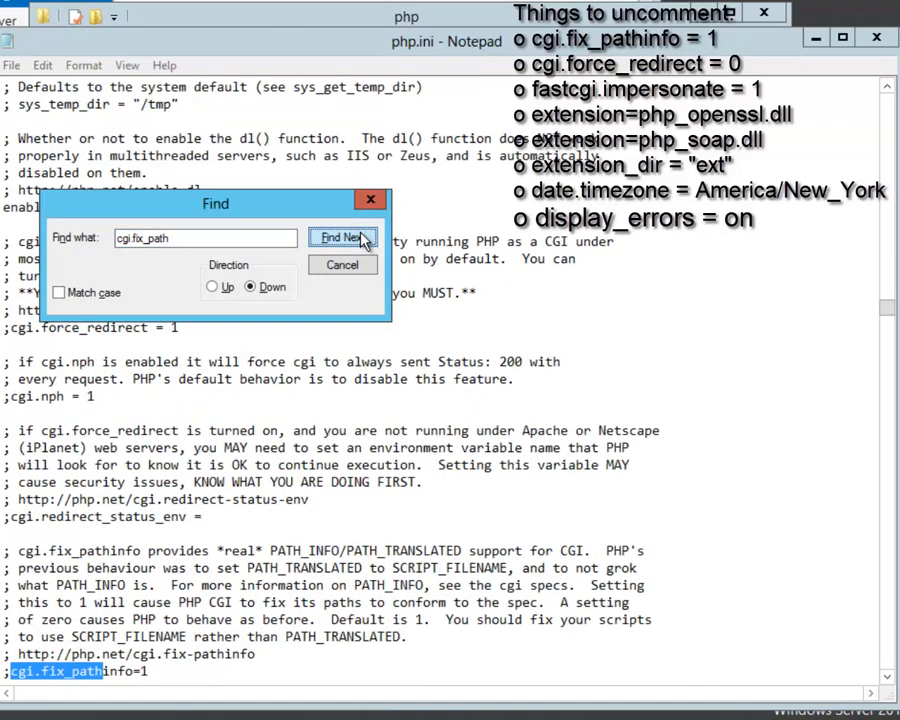
{"action": "left_click", "coordinate": [10, 672]}
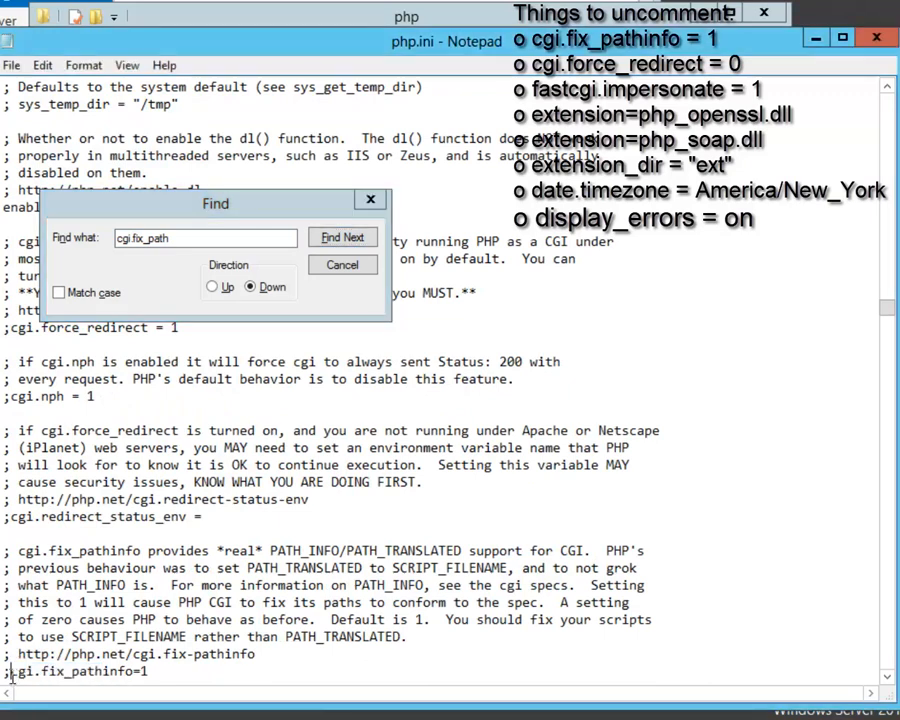
{"action": "left_click_drag", "start_coordinate": [9, 673], "coordinate": [2, 673]}
{"action": "key", "text": "Delete"}
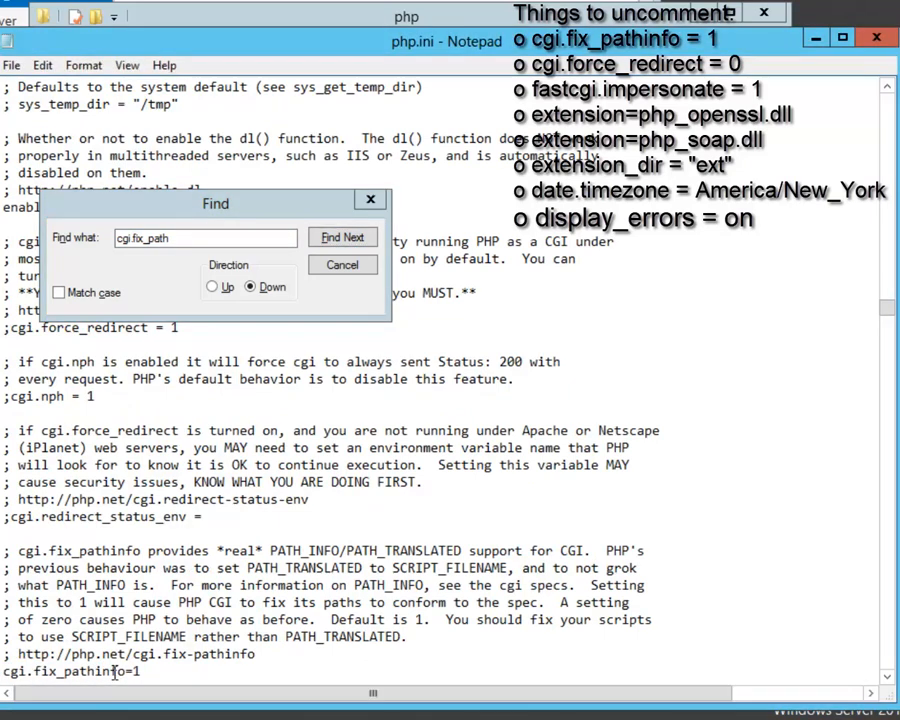
Step: Search upward for cgi.force_re, uncomment the cgi.force_redirect line and set its value to 0
{"action": "double_click", "coordinate": [190, 238]}
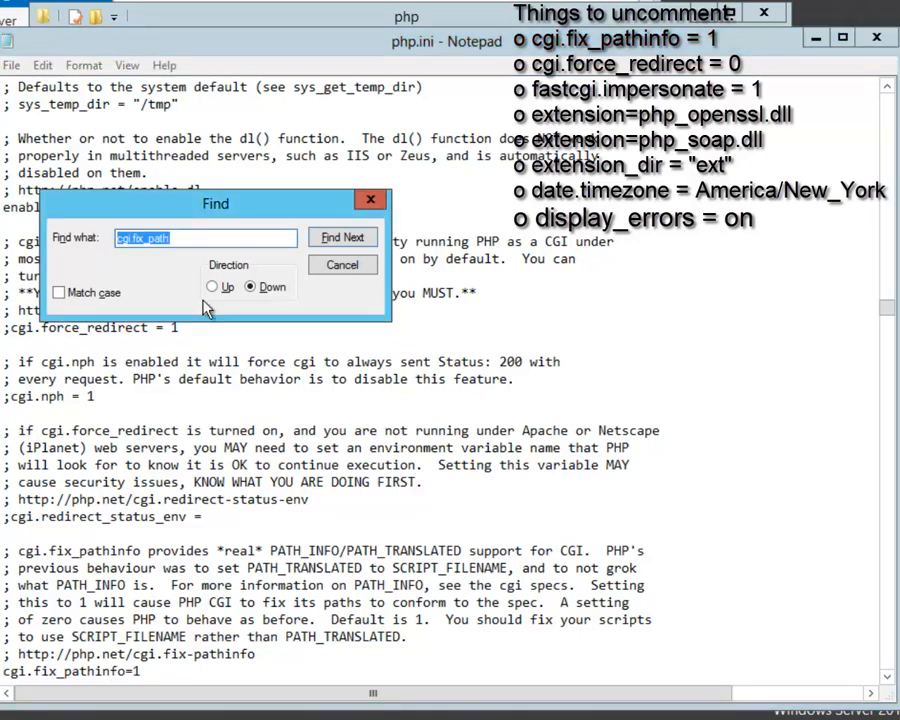
{"action": "key", "text": "Home"}
{"action": "key", "text": "Right"}
{"action": "key", "text": "Right"}
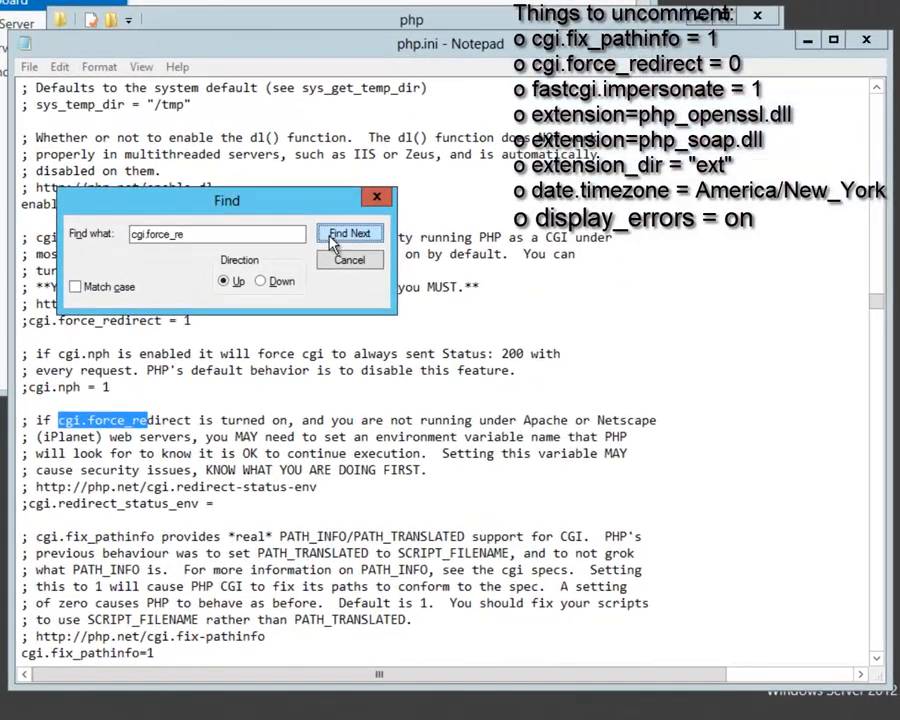
{"action": "left_click", "coordinate": [324, 240]}
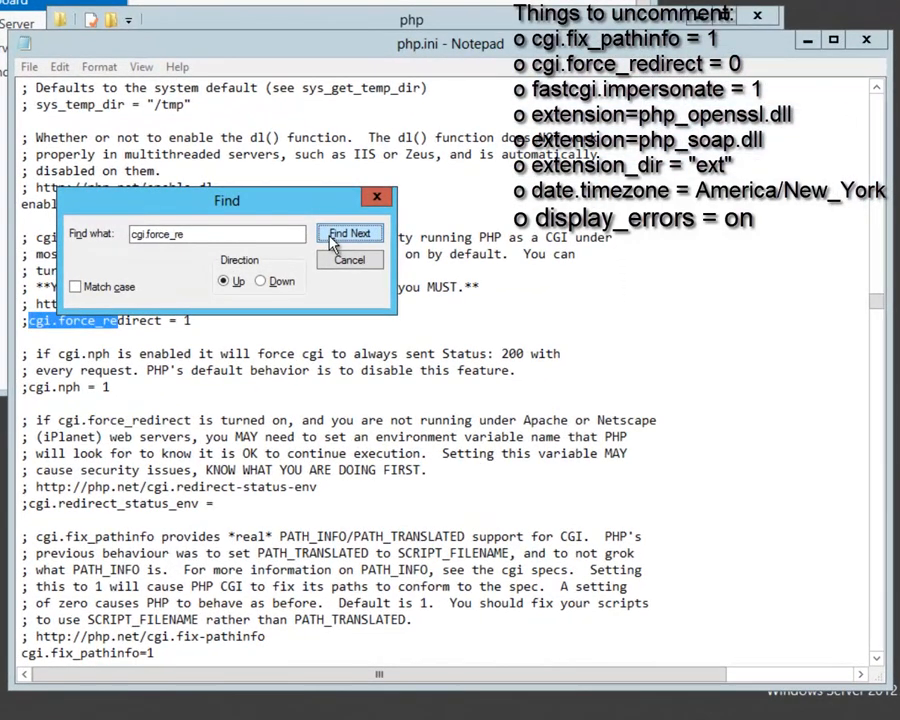
{"action": "left_click", "coordinate": [29, 322]}
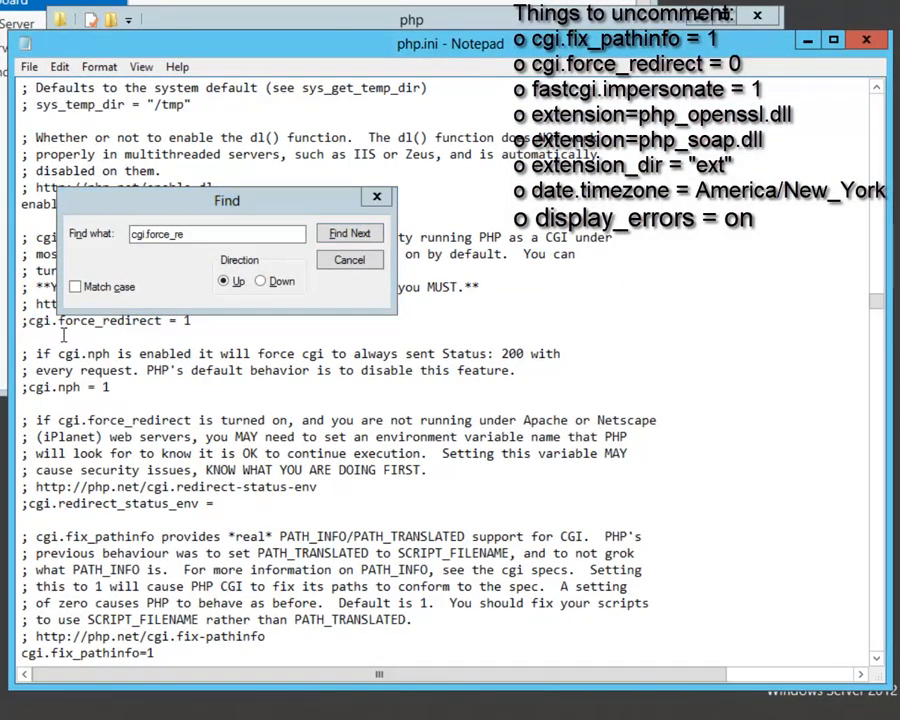
{"action": "key", "text": "BackSpace"}
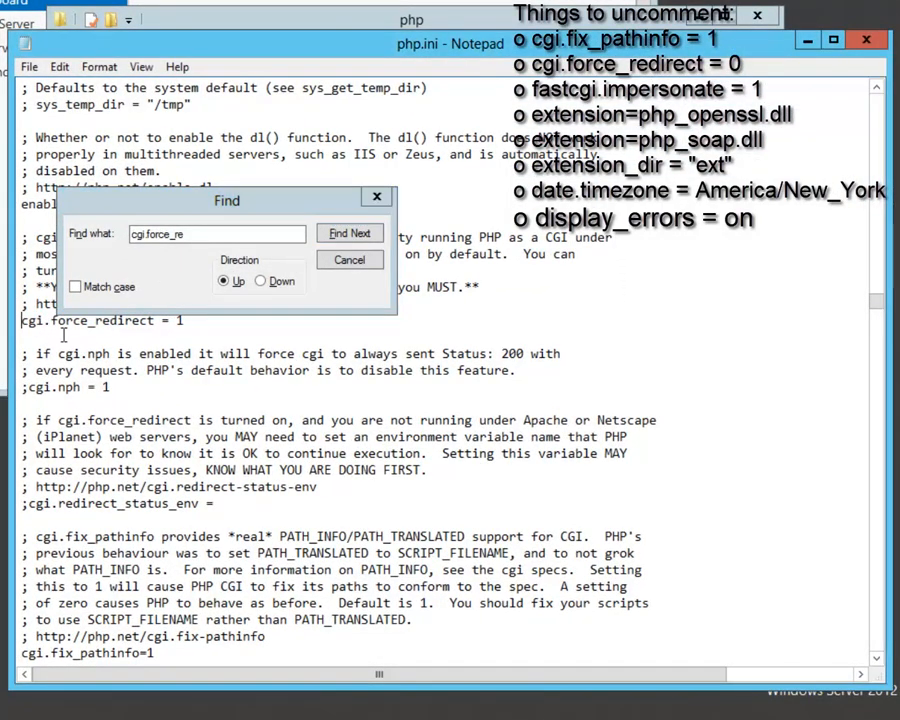
{"action": "left_click", "coordinate": [179, 325]}
{"action": "left_click_drag", "start_coordinate": [183, 198], "coordinate": [191, 115]}
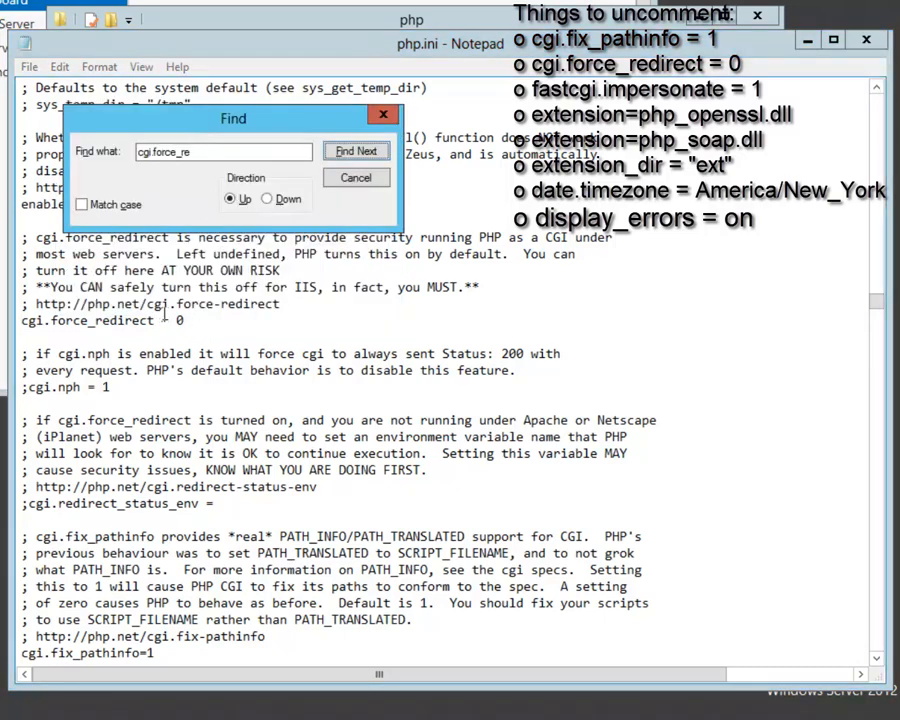
{"action": "left_click_drag", "start_coordinate": [50, 287], "coordinate": [460, 288]}
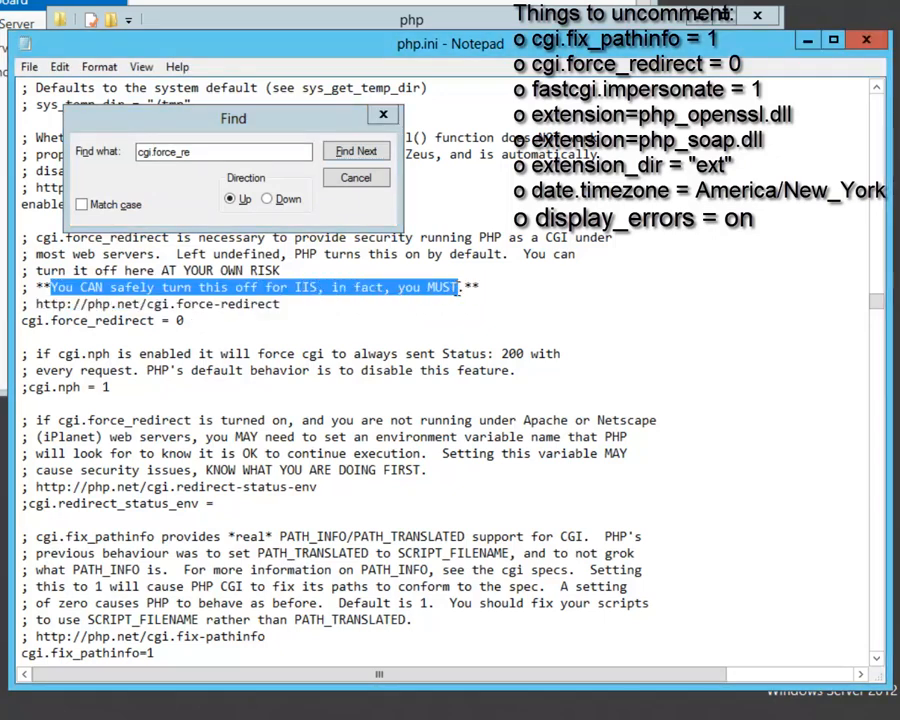
{"action": "left_click", "coordinate": [367, 306]}
Step: Search downward for fastcgi.imp and uncomment the fastcgi.impersonate = 1 line
{"action": "left_click_drag", "start_coordinate": [262, 151], "coordinate": [138, 153]}
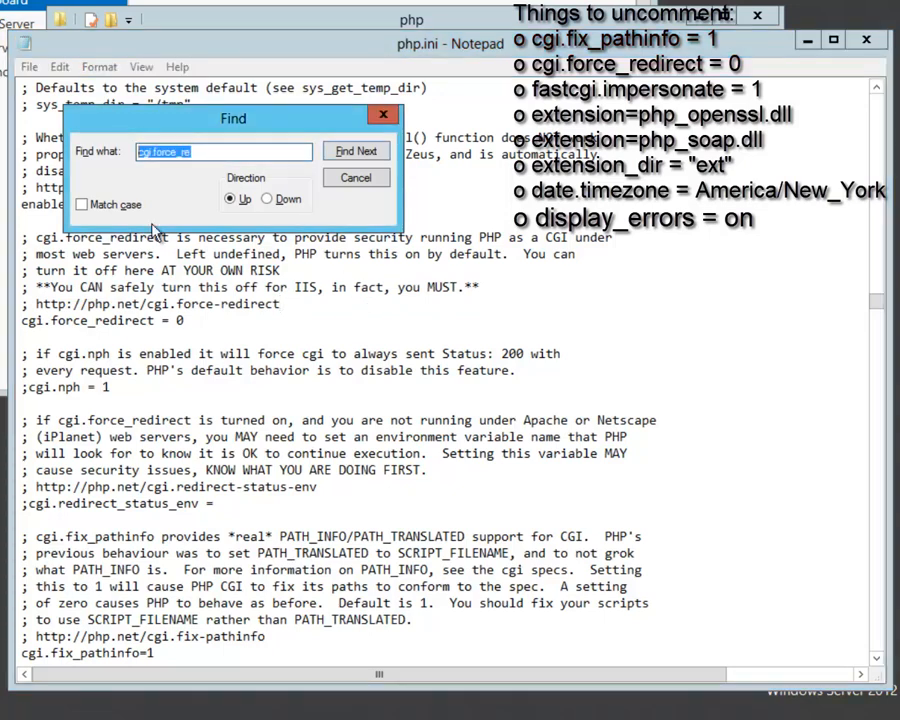
{"action": "key", "text": "BackSpace"}
{"action": "type", "text": "fastcgi.imp"}
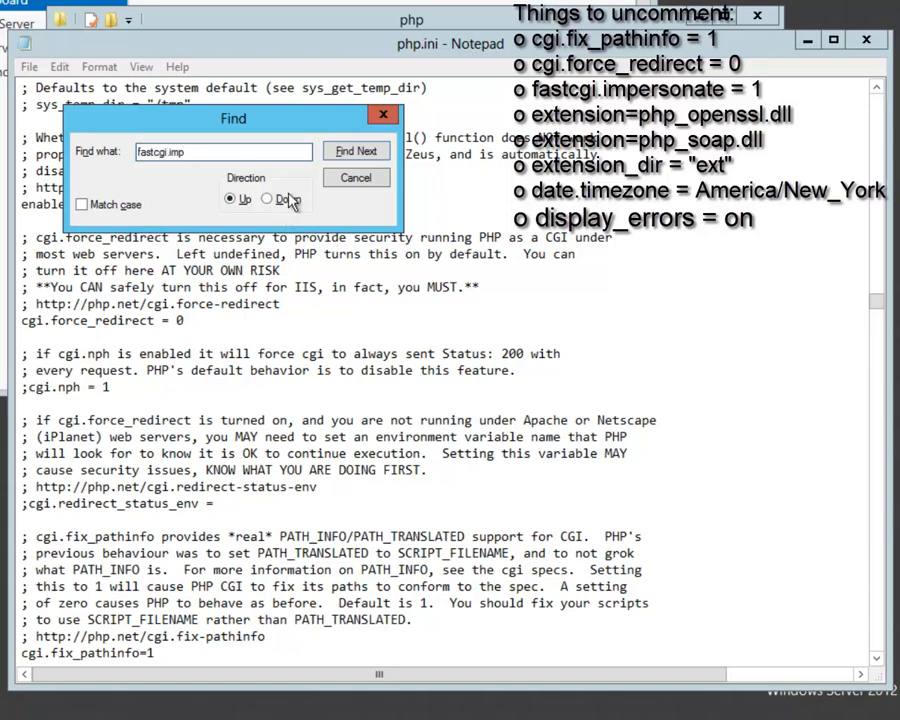
{"action": "left_click", "coordinate": [344, 153]}
{"action": "left_click", "coordinate": [448, 342]}
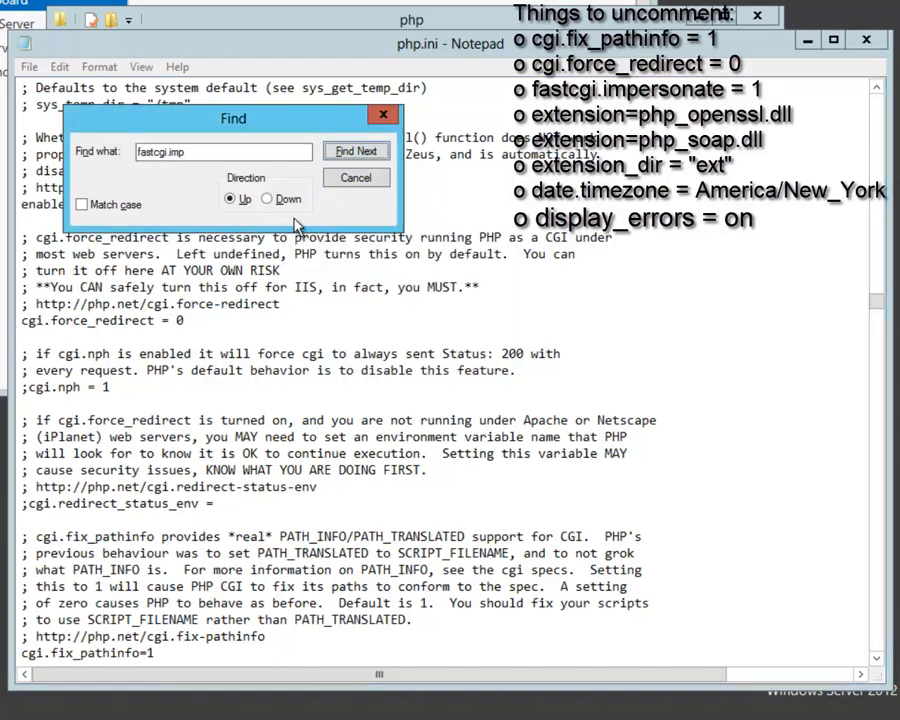
{"action": "left_click", "coordinate": [295, 200]}
{"action": "left_click", "coordinate": [370, 155]}
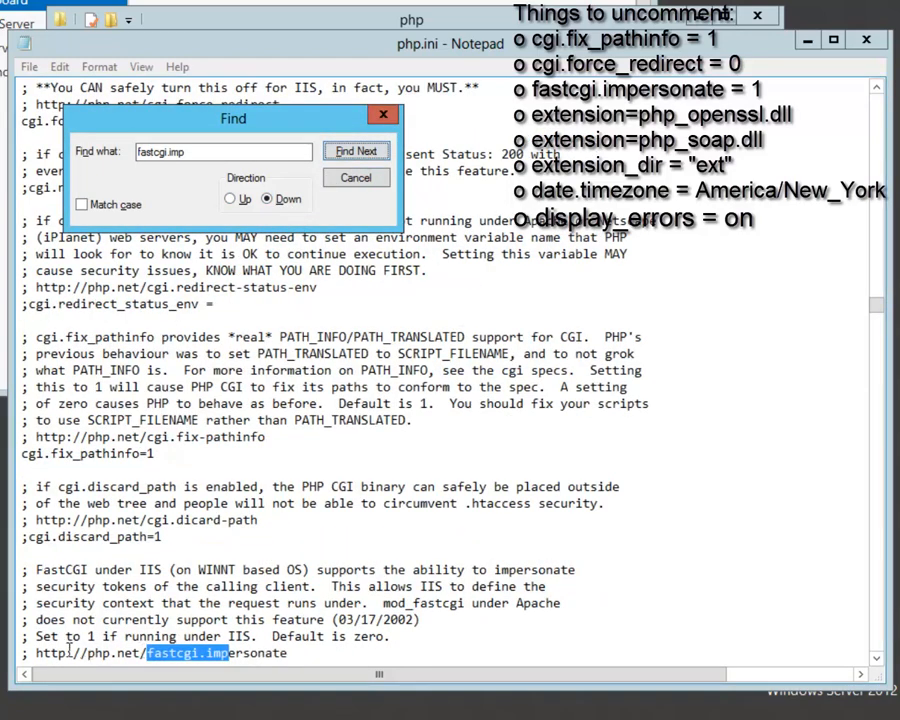
{"action": "left_click", "coordinate": [355, 150]}
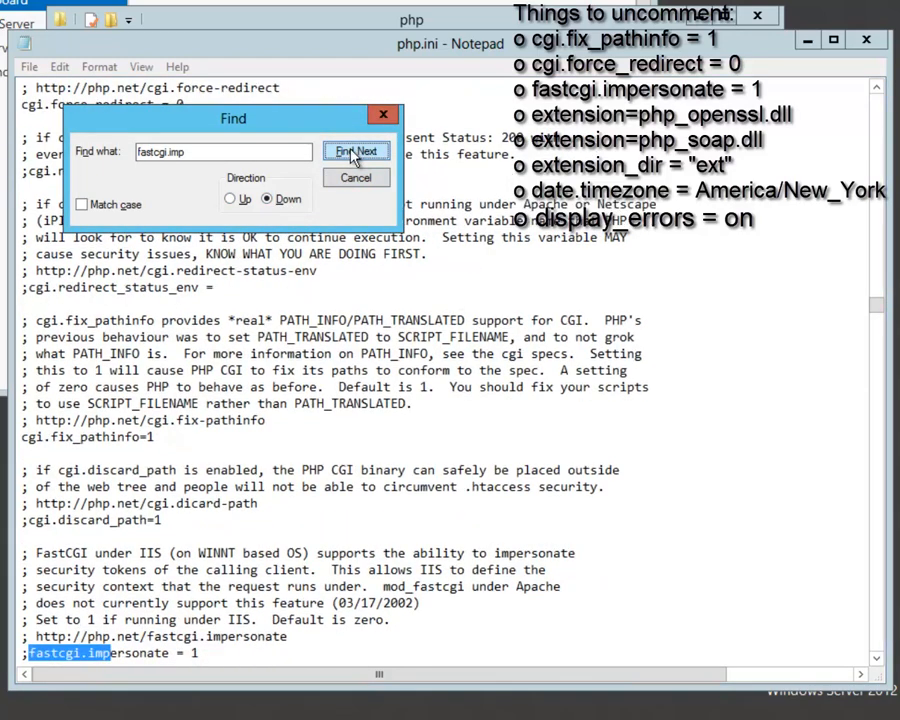
{"action": "left_click", "coordinate": [30, 652]}
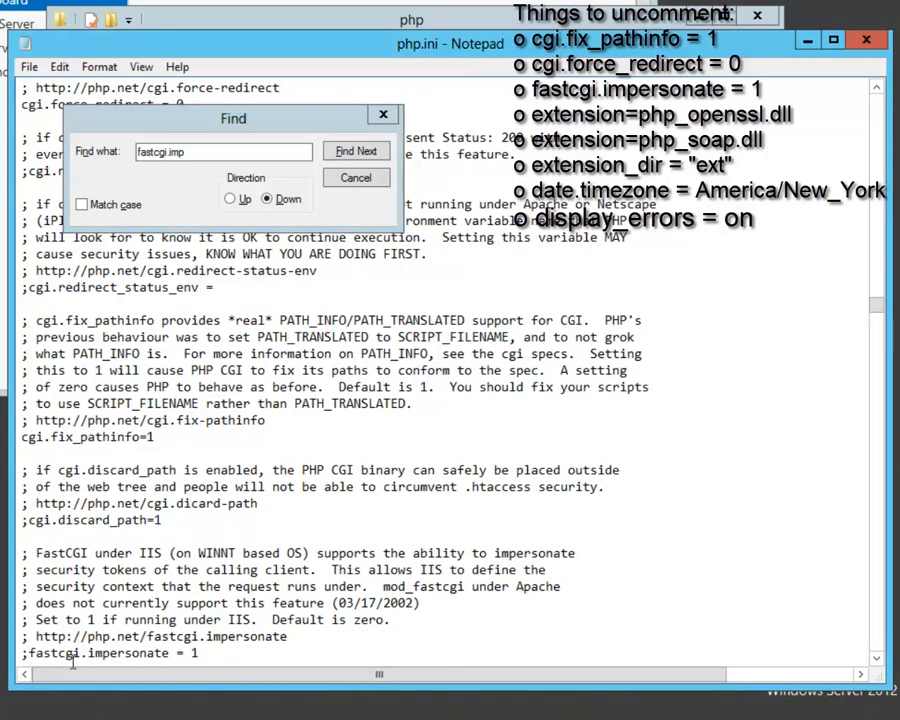
{"action": "key", "text": "BackSpace"}
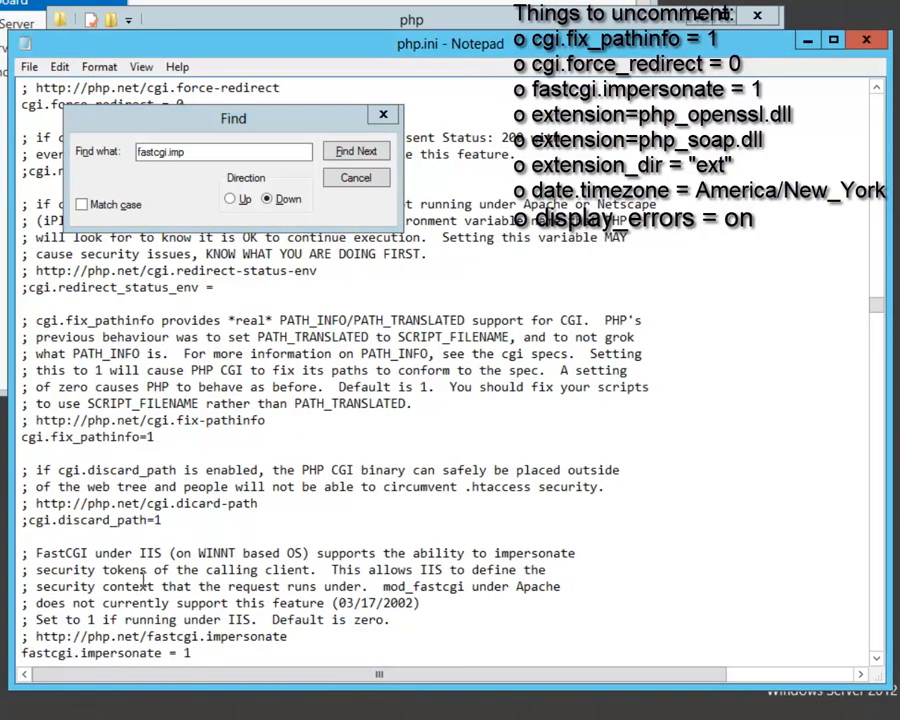
Step: Search for extension= and uncomment the extension=php_openssl.dll line in the Windows extensions list
{"action": "left_click", "coordinate": [196, 153]}
{"action": "double_click", "coordinate": [196, 153]}
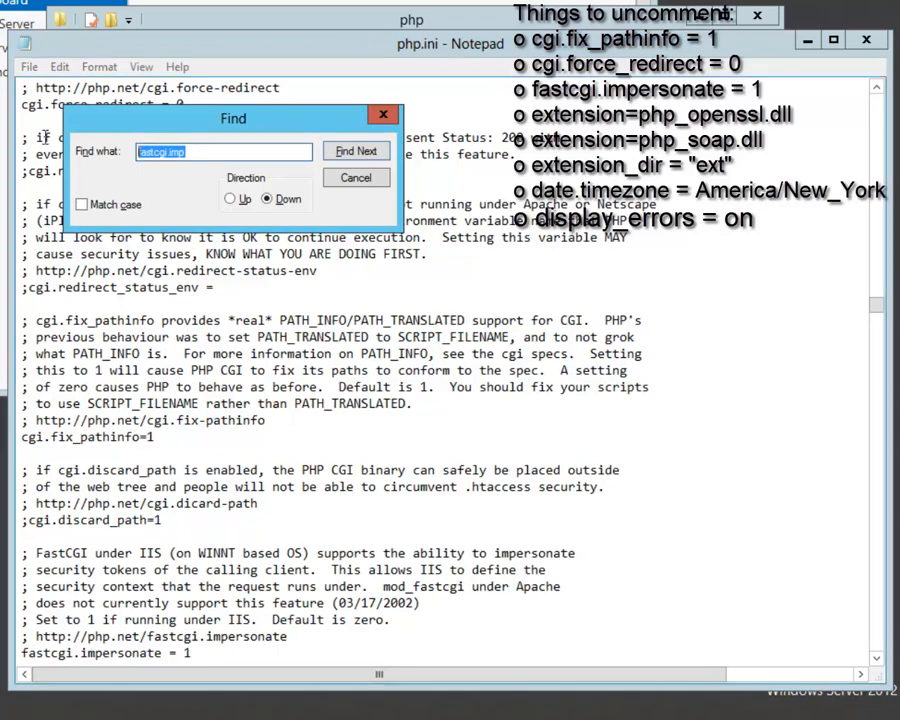
{"action": "type", "text": "extensio"}
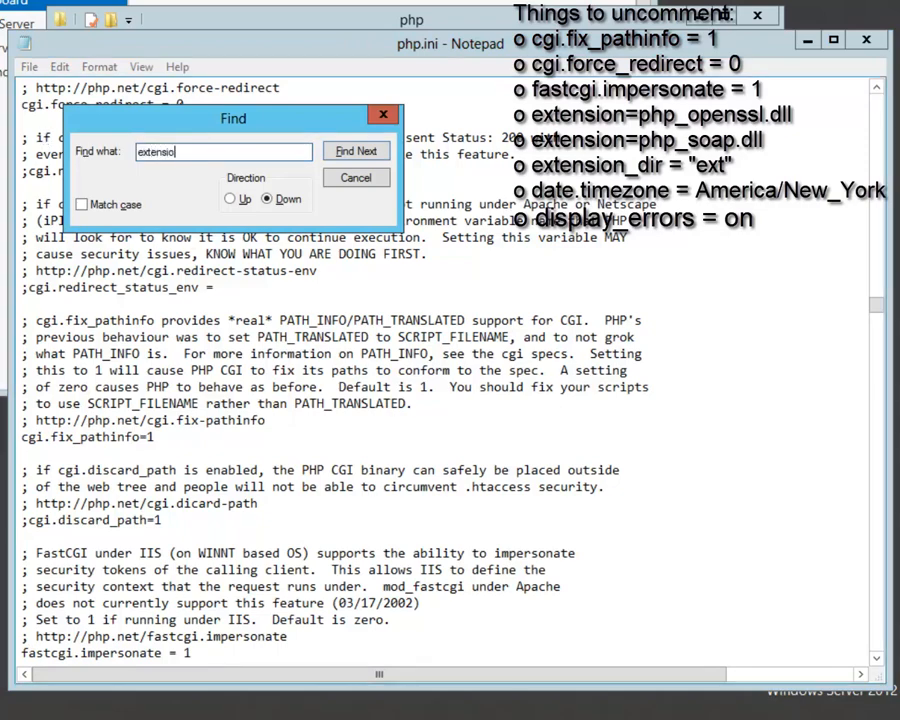
{"action": "type", "text": "ns"}
{"action": "key", "text": "BackSpace"}
{"action": "type", "text": "="}
{"action": "key", "text": "Return"}
{"action": "scroll", "coordinate": [305, 490], "scroll_direction": "down", "scroll_amount": 4}
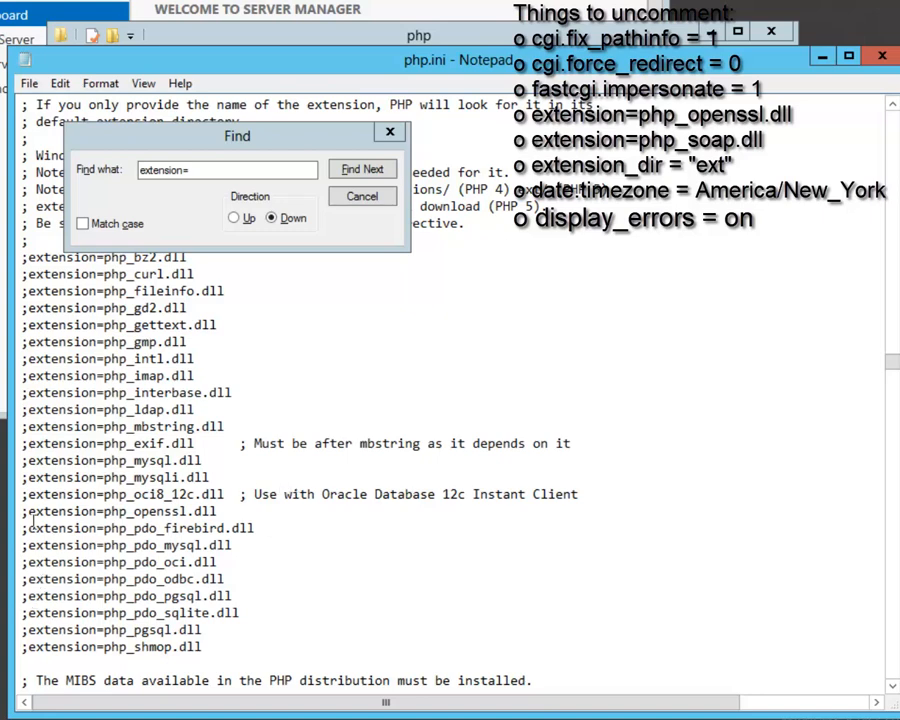
{"action": "key", "text": "BackSpace"}
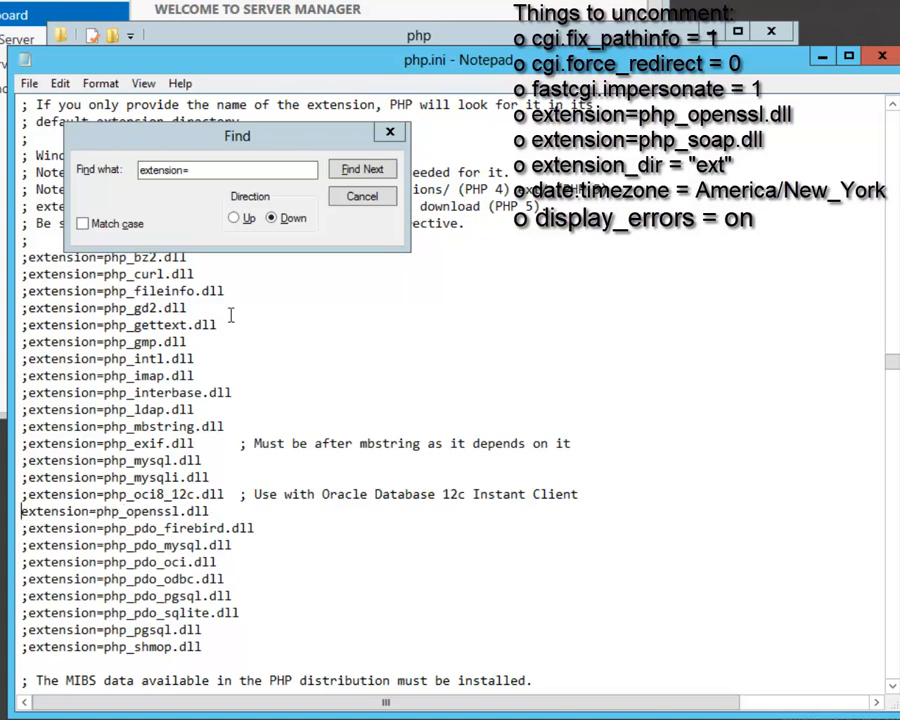
Step: Search for soap to uncomment extension=php_soap.dll, and remove the semicolon before extension_dir = "ext"
{"action": "left_click_drag", "start_coordinate": [207, 169], "coordinate": [96, 157]}
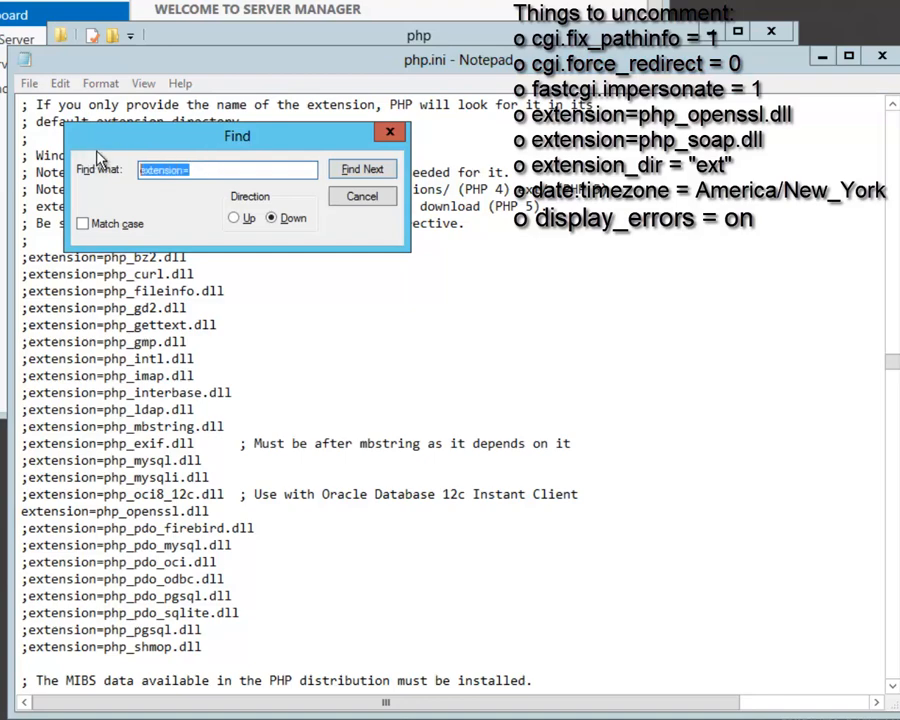
{"action": "type", "text": "soap"}
{"action": "key", "text": "Return"}
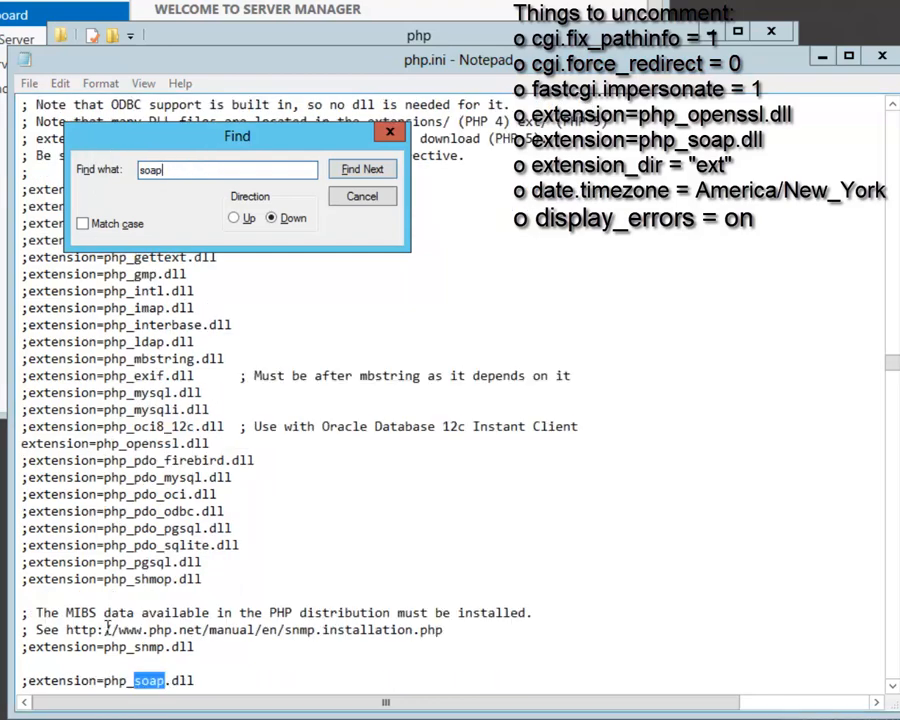
{"action": "left_click", "coordinate": [24, 680]}
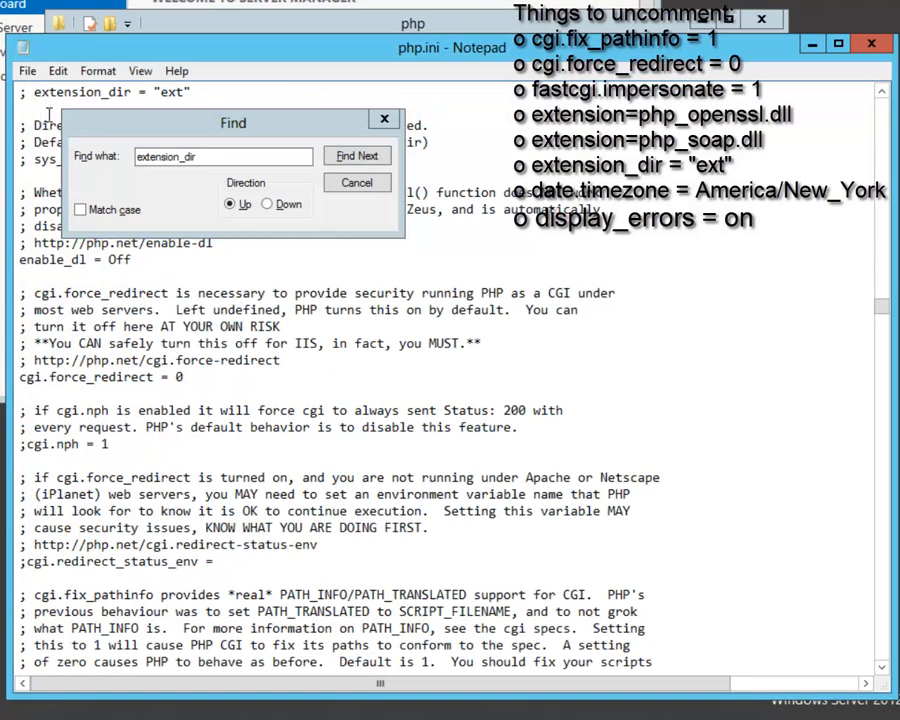
{"action": "key", "text": "Delete"}
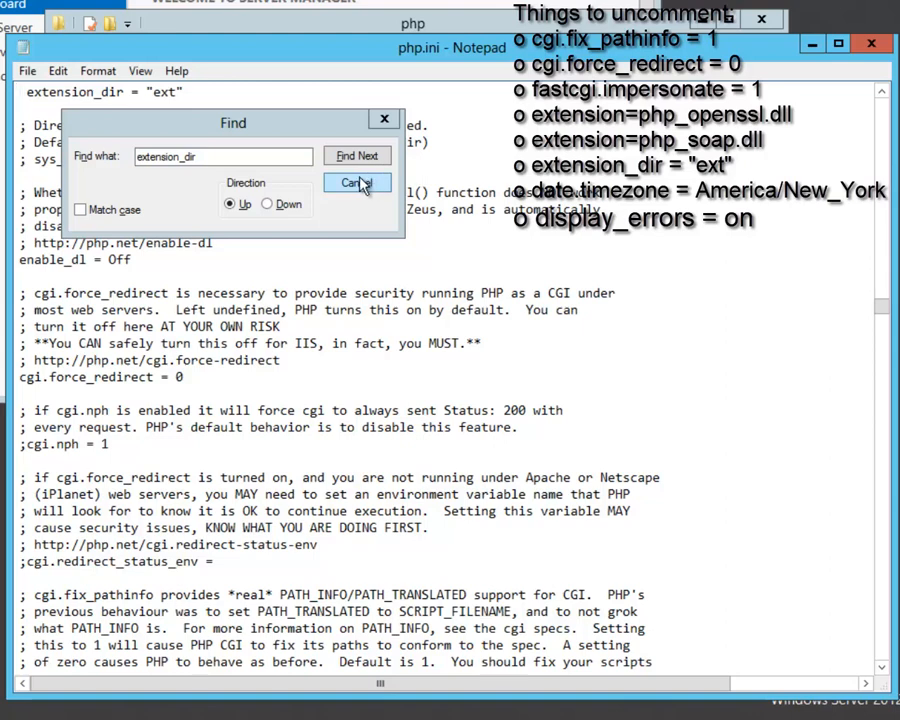
Step: Search downward for timezone and uncomment the date.timezone line in the [Date] section
{"action": "left_click_drag", "start_coordinate": [236, 154], "coordinate": [30, 140]}
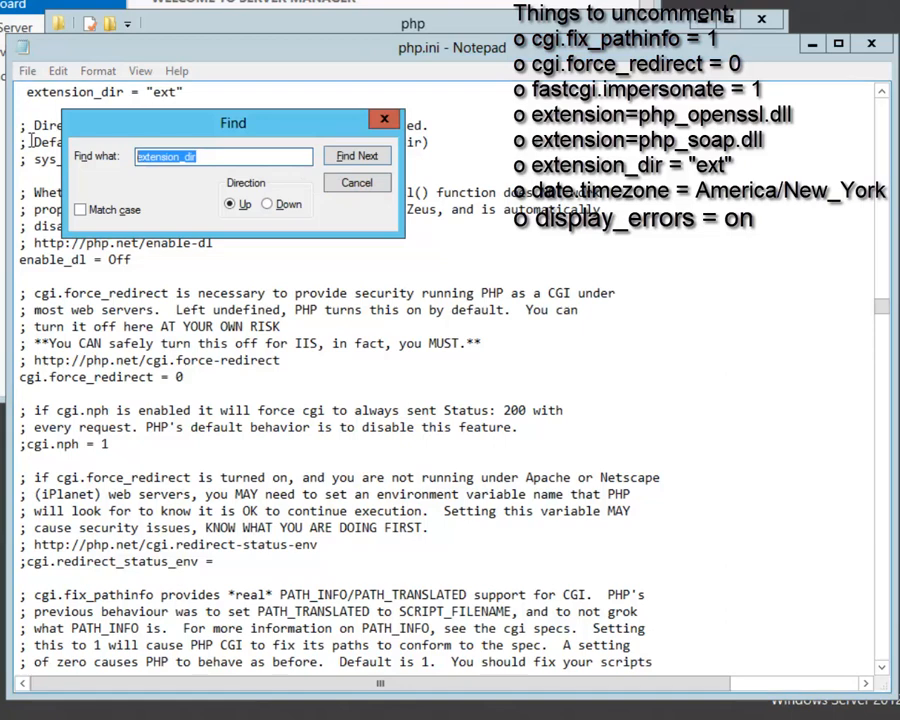
{"action": "type", "text": "times"}
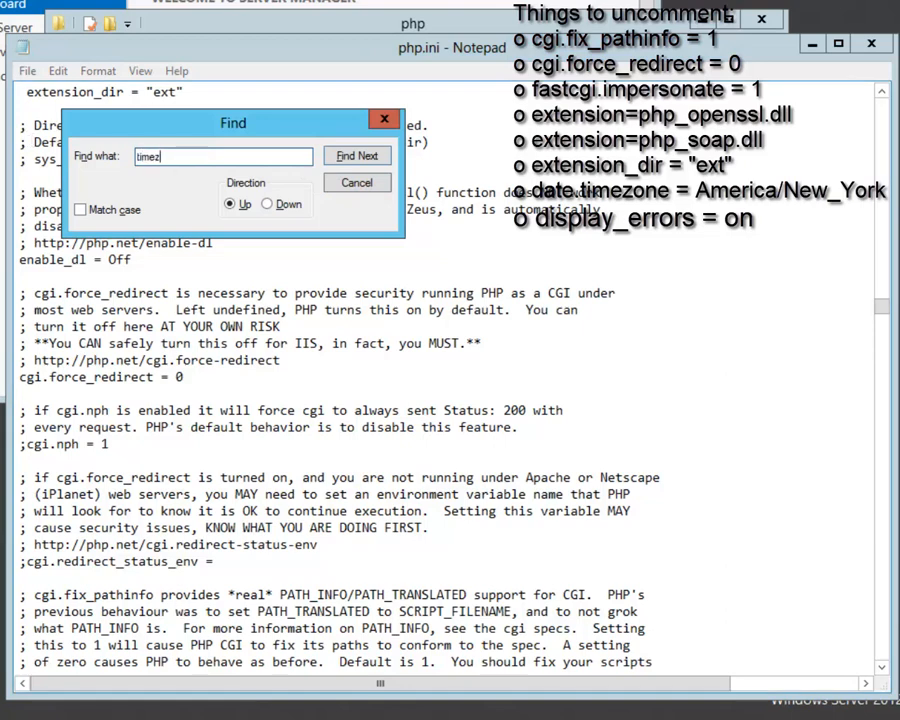
{"action": "type", "text": "one"}
{"action": "key", "text": "Return"}
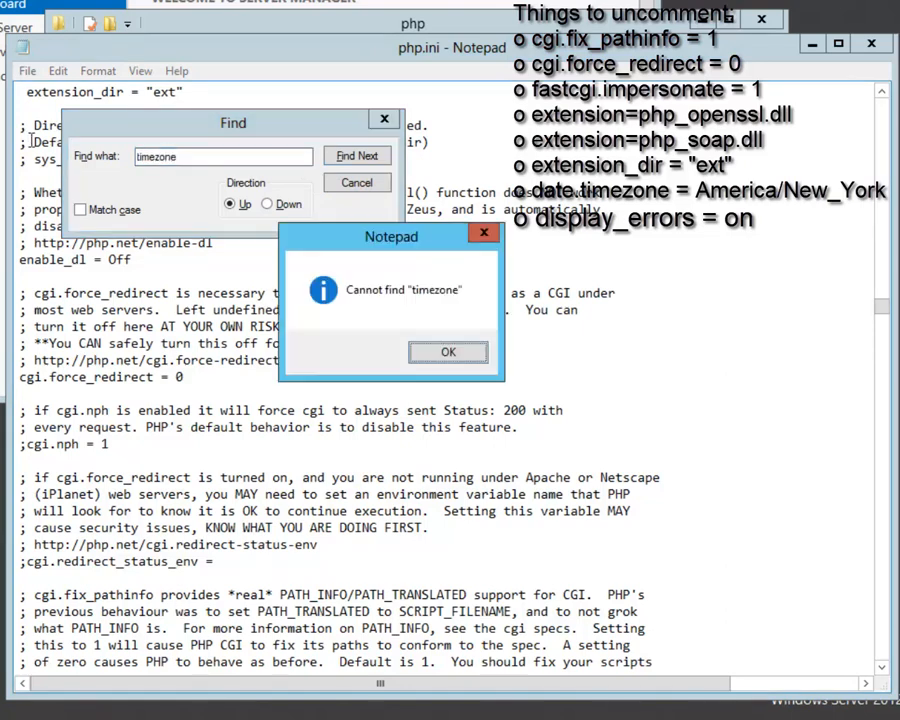
{"action": "key", "text": "Return"}
{"action": "left_click", "coordinate": [270, 205]}
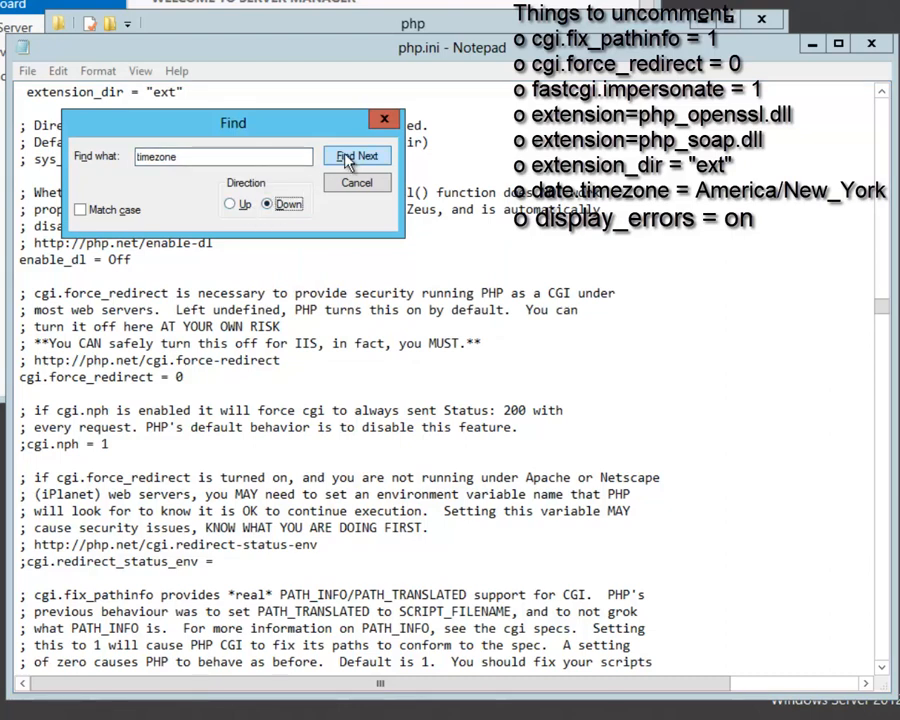
{"action": "left_click", "coordinate": [350, 160]}
{"action": "left_click", "coordinate": [214, 595]}
{"action": "scroll", "coordinate": [195, 594], "scroll_direction": "down", "scroll_amount": 2}
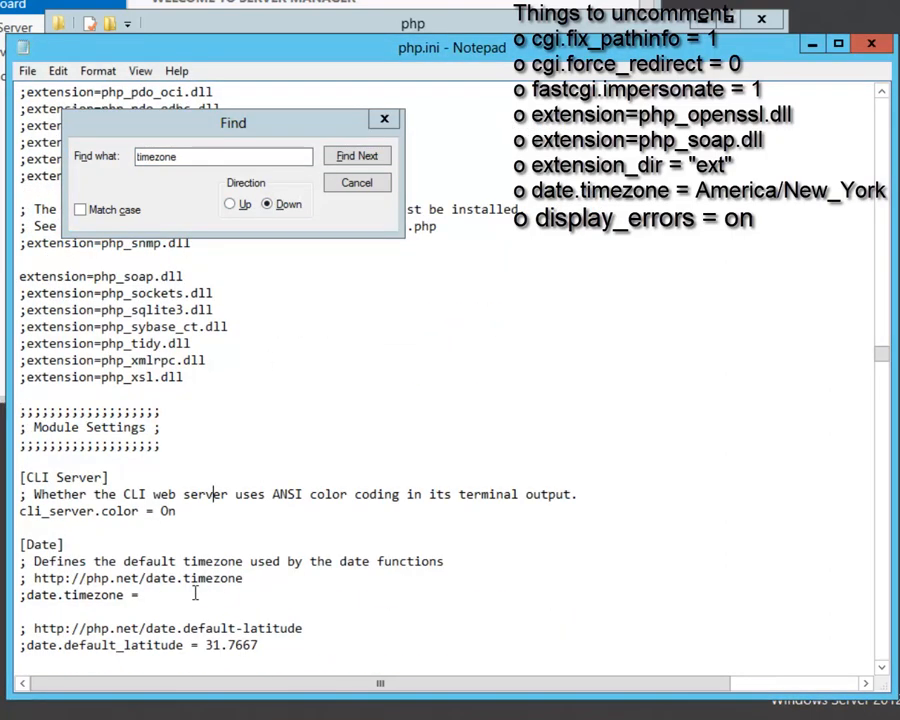
{"action": "left_click", "coordinate": [27, 595]}
{"action": "key", "text": "BackSpace"}
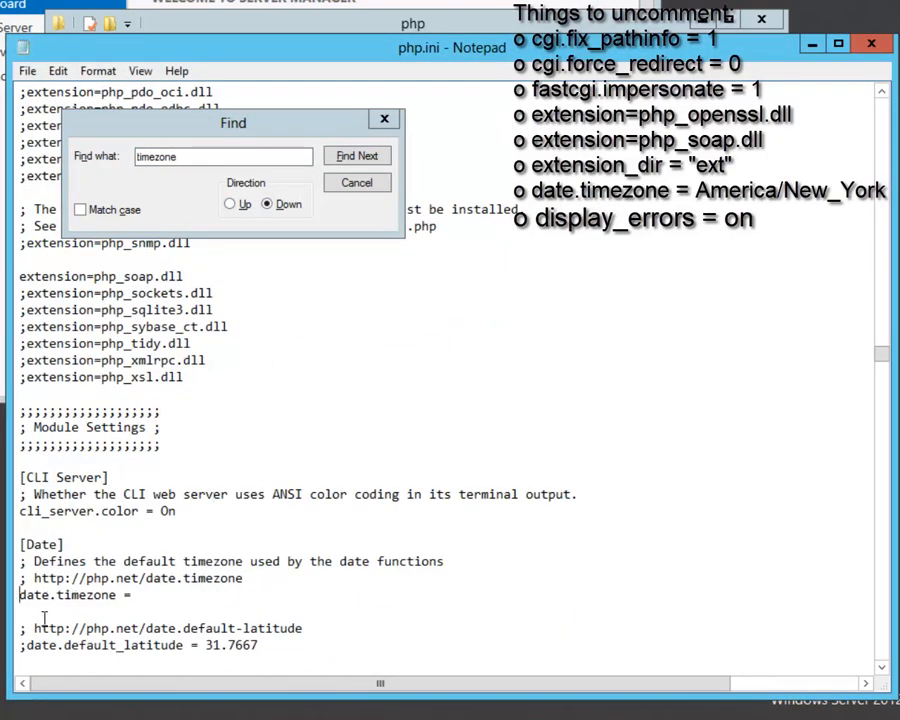
Step: Set date.timezone to America/New_York
{"action": "left_click", "coordinate": [170, 603]}
{"action": "type", "text": "America/New"}
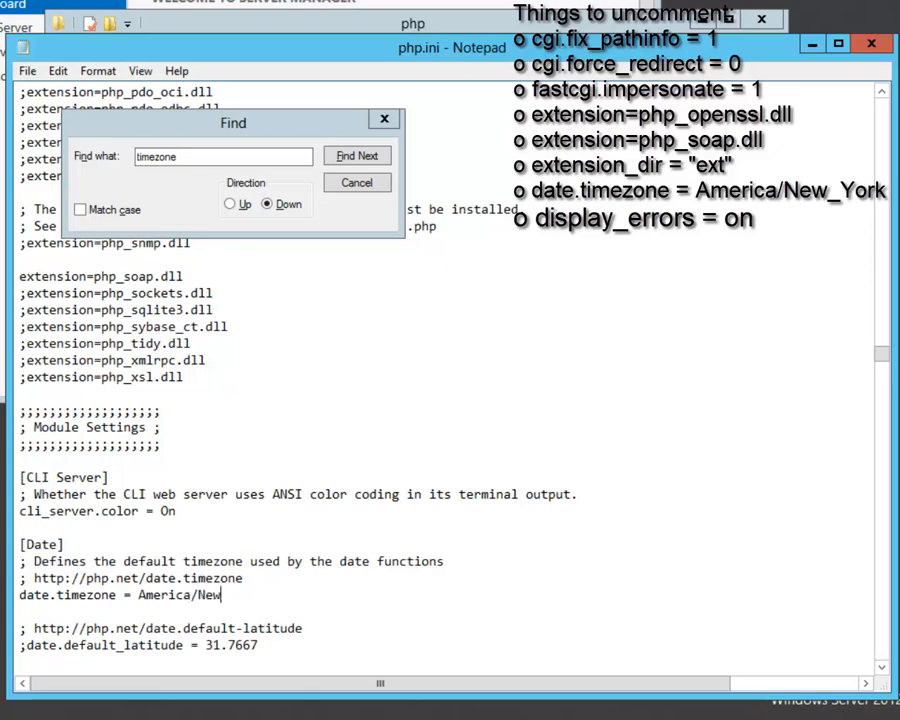
{"action": "type", "text": "_York"}
Step: Try to find dispaly_errors in php.ini, searching downward and then upward
{"action": "left_click", "coordinate": [113, 158]}
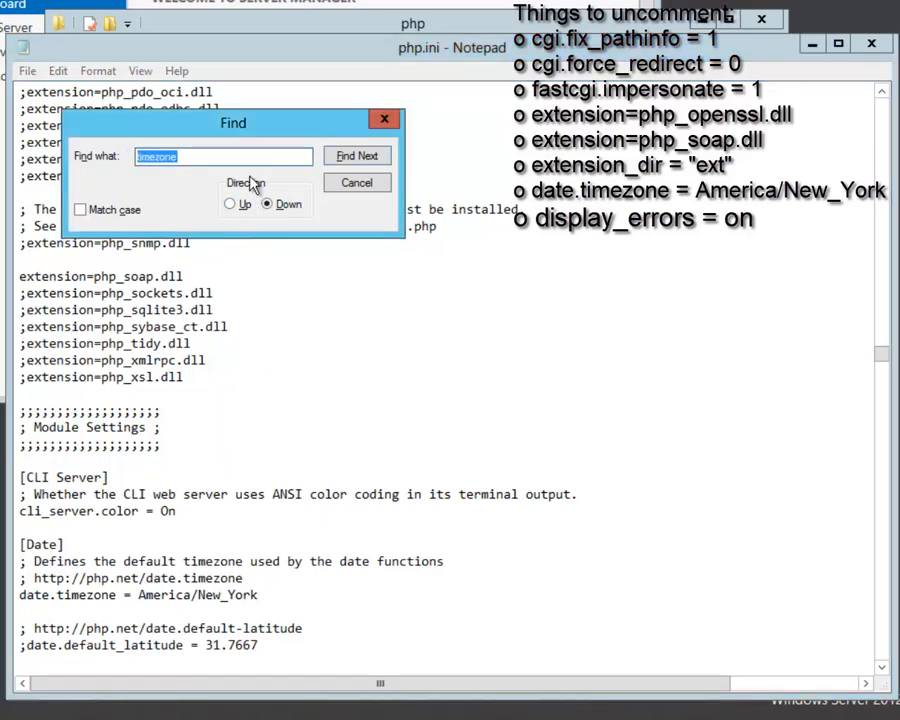
{"action": "type", "text": "dispaly"}
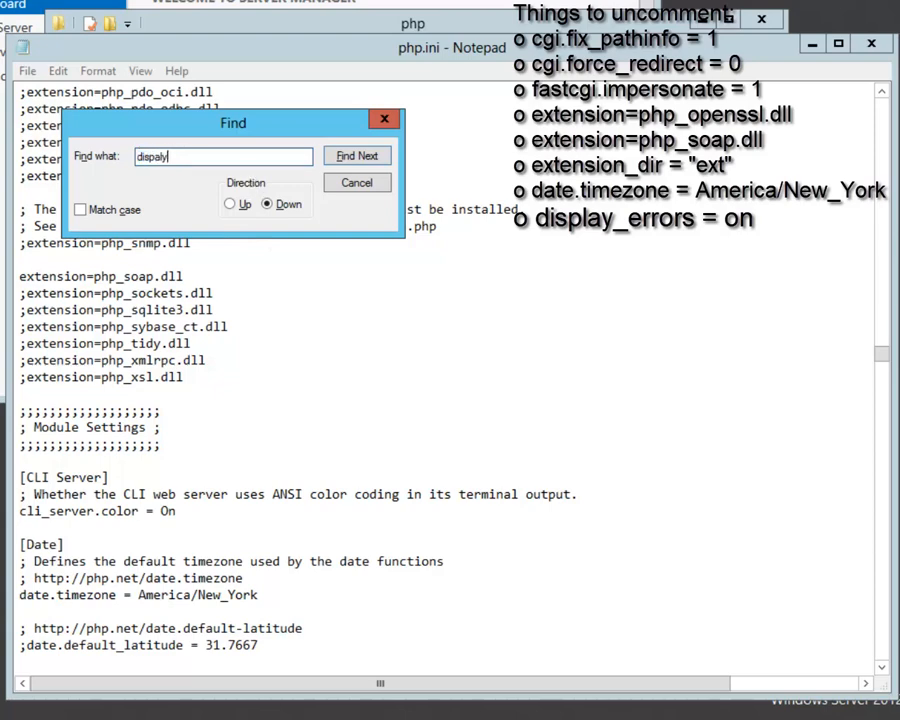
{"action": "type", "text": "_errors"}
{"action": "left_click", "coordinate": [343, 162]}
{"action": "left_click", "coordinate": [442, 358]}
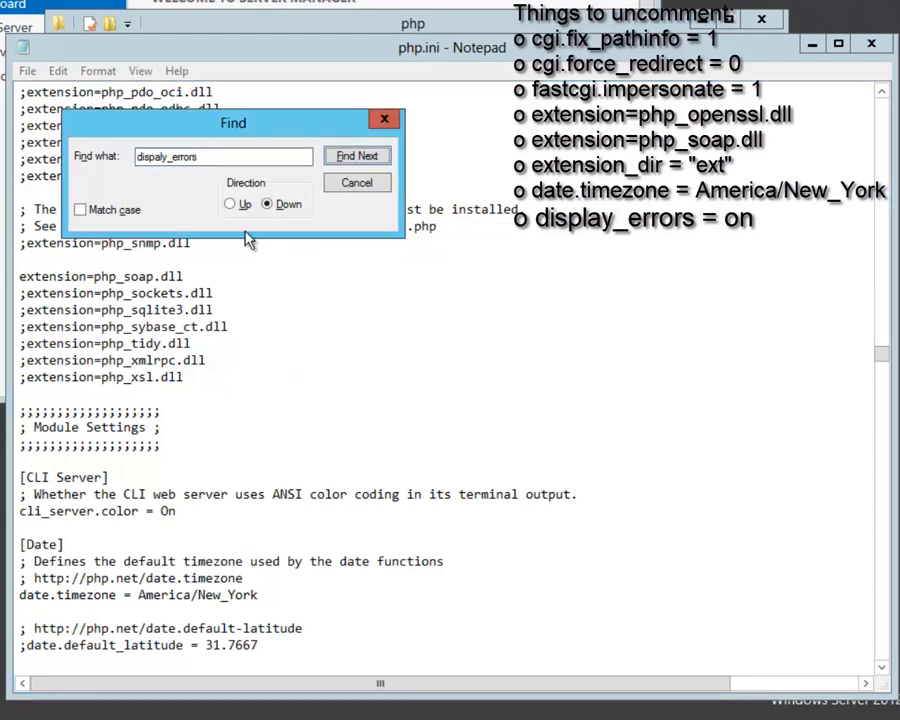
{"action": "left_click", "coordinate": [232, 205]}
{"action": "left_click", "coordinate": [360, 160]}
{"action": "left_click", "coordinate": [454, 352]}
Step: Correct the search term to display_errors, searching upward to its setting line, and set the value to On
{"action": "left_click", "coordinate": [158, 157]}
{"action": "key", "text": "Delete"}
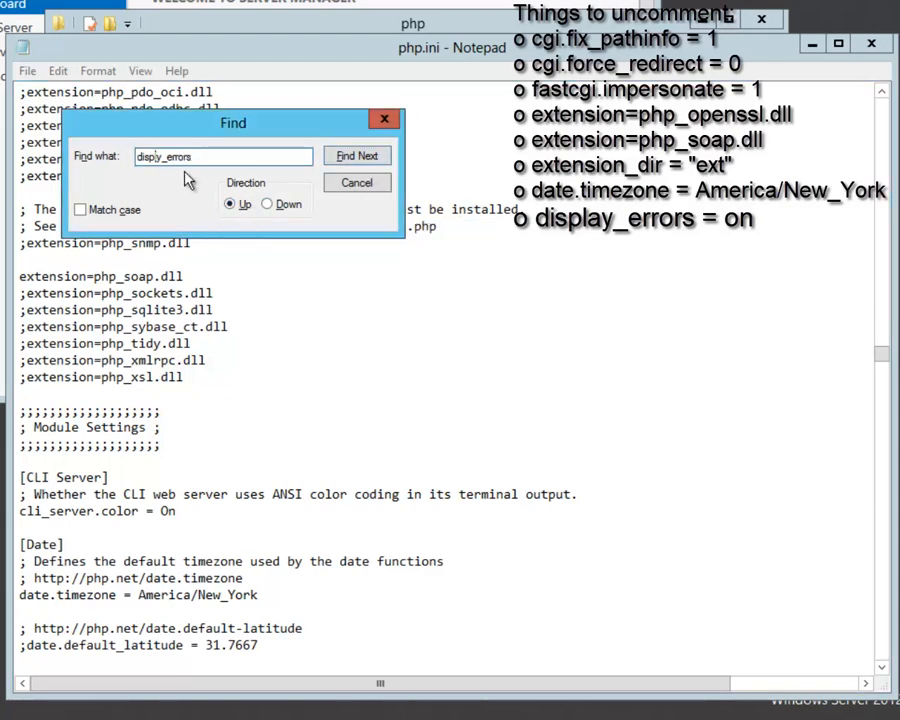
{"action": "key", "text": "Right"}
{"action": "type", "text": "a"}
{"action": "left_click", "coordinate": [343, 160]}
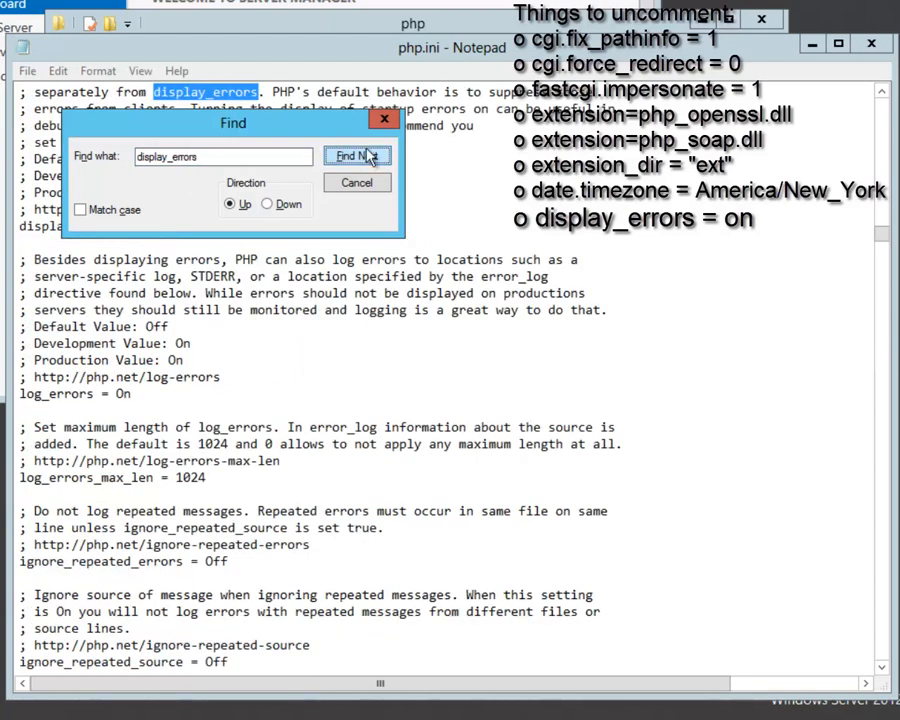
{"action": "left_click_drag", "start_coordinate": [326, 131], "coordinate": [636, 78]}
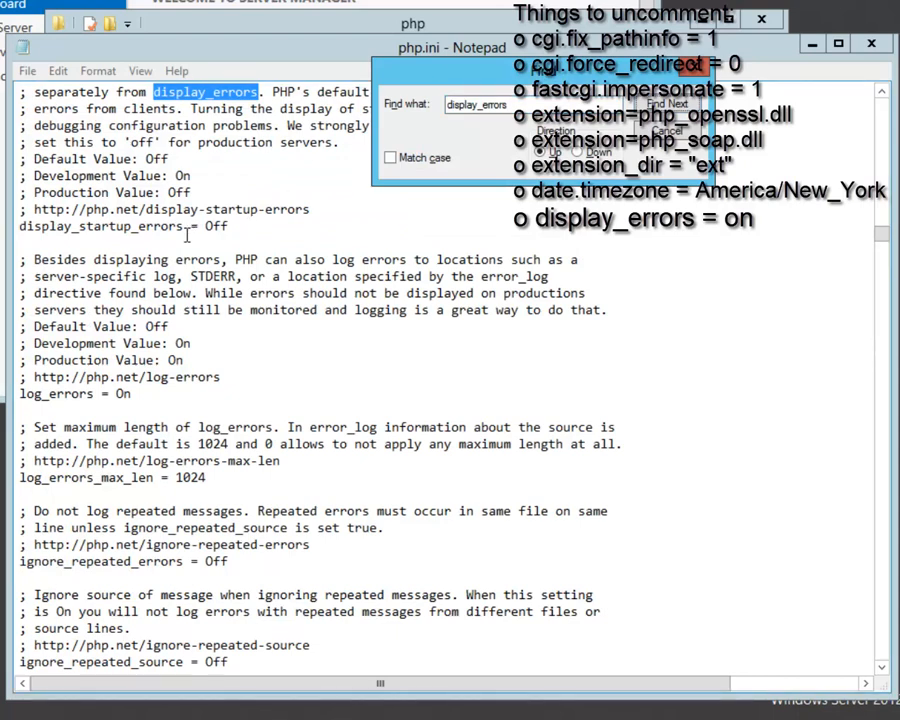
{"action": "key", "text": "Return"}
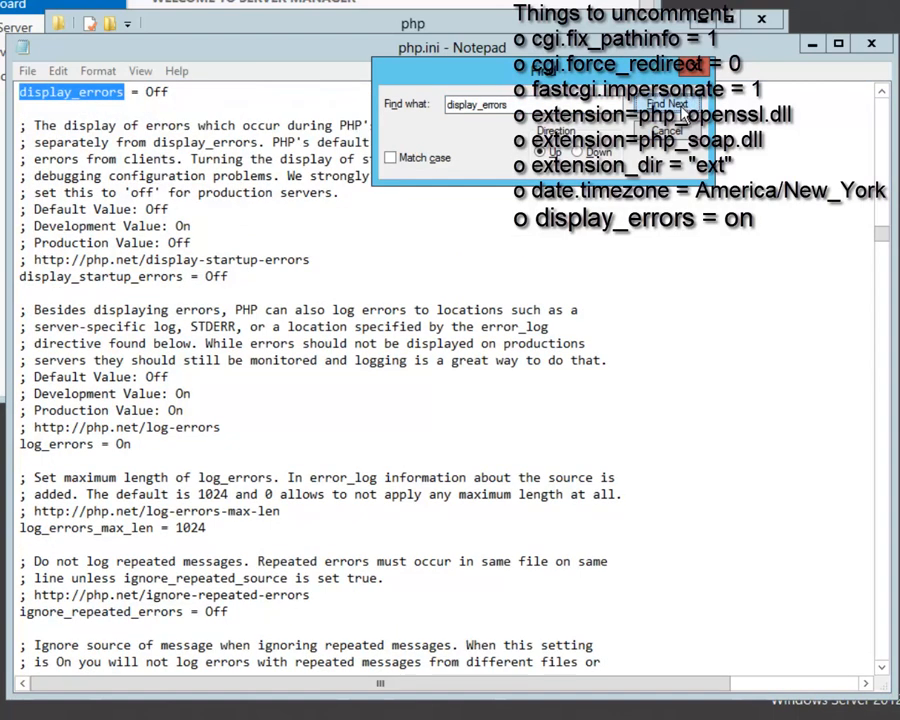
{"action": "left_click", "coordinate": [147, 92]}
{"action": "left_click_drag", "start_coordinate": [147, 92], "coordinate": [172, 92]}
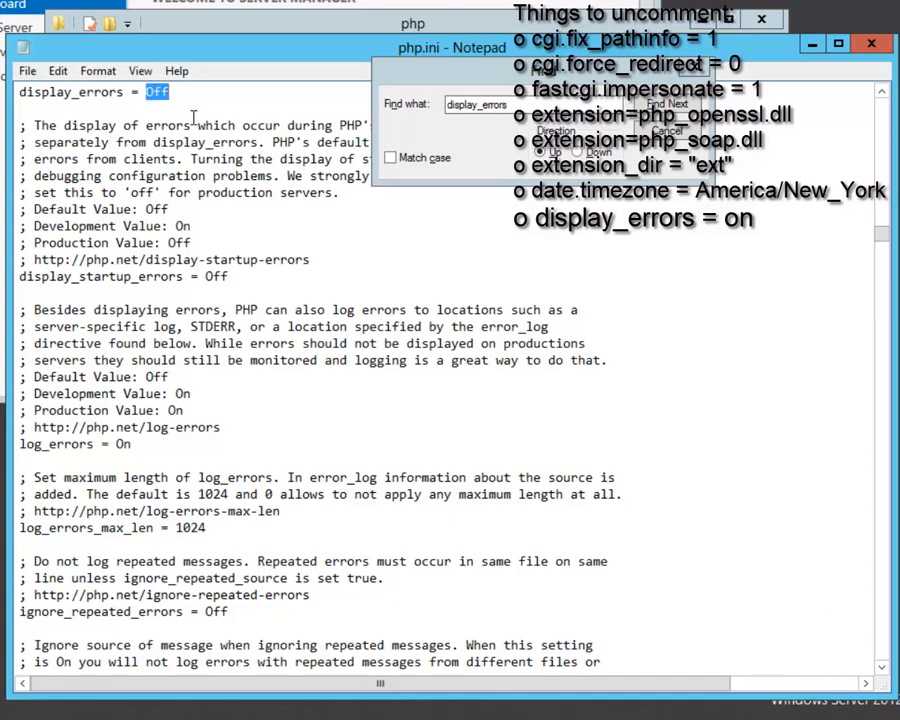
{"action": "type", "text": "On"}
Step: Try to save the edited configuration over the existing php.ini in the Program Files php folder
{"action": "left_click", "coordinate": [28, 71]}
{"action": "left_click", "coordinate": [67, 153]}
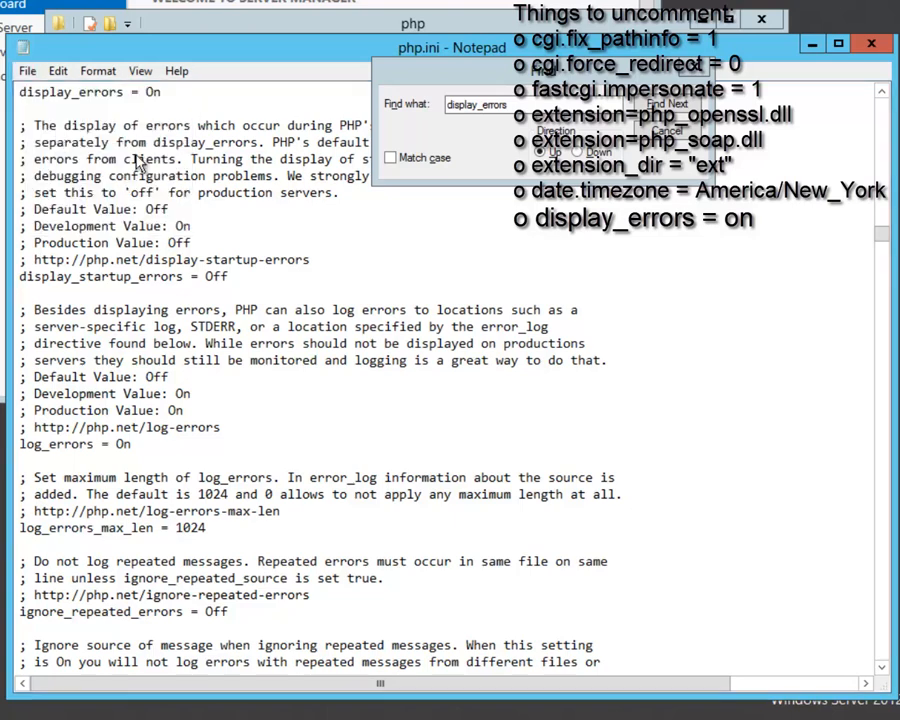
{"action": "left_click", "coordinate": [462, 527]}
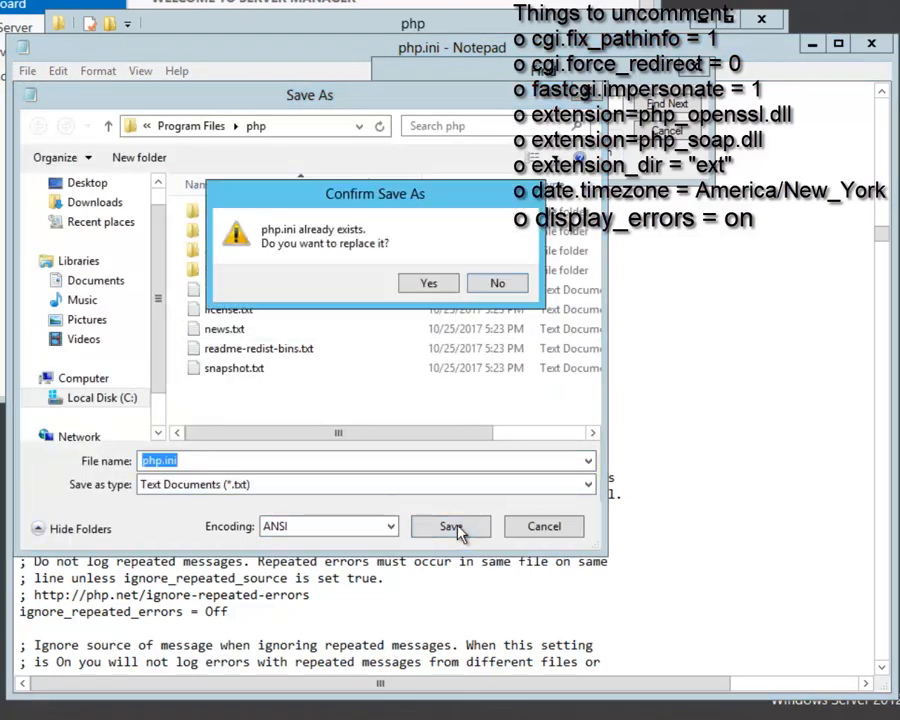
{"action": "key", "text": "Return"}
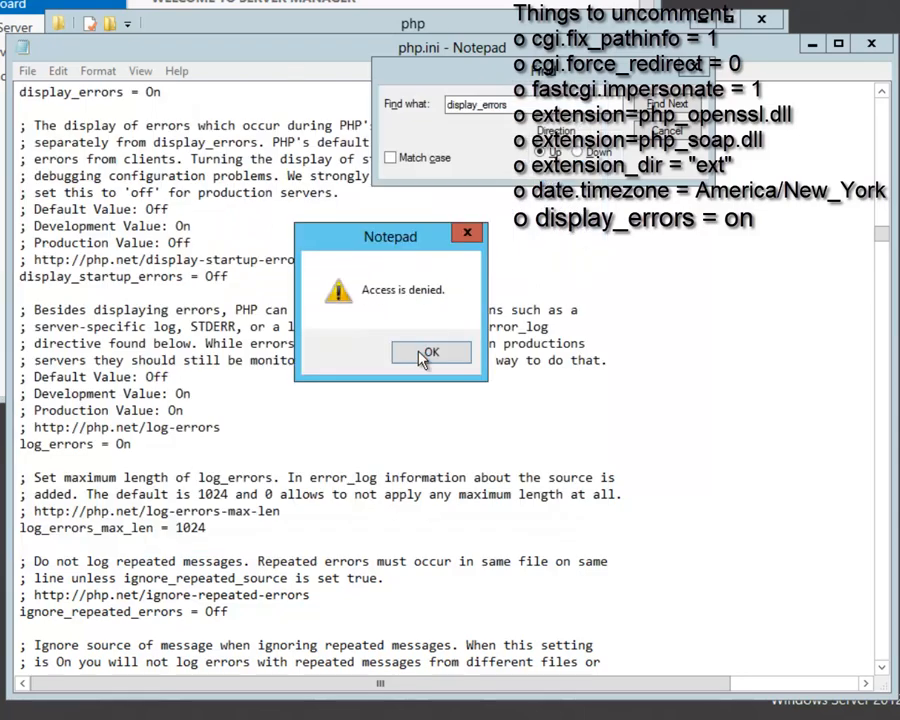
{"action": "left_click", "coordinate": [422, 356]}
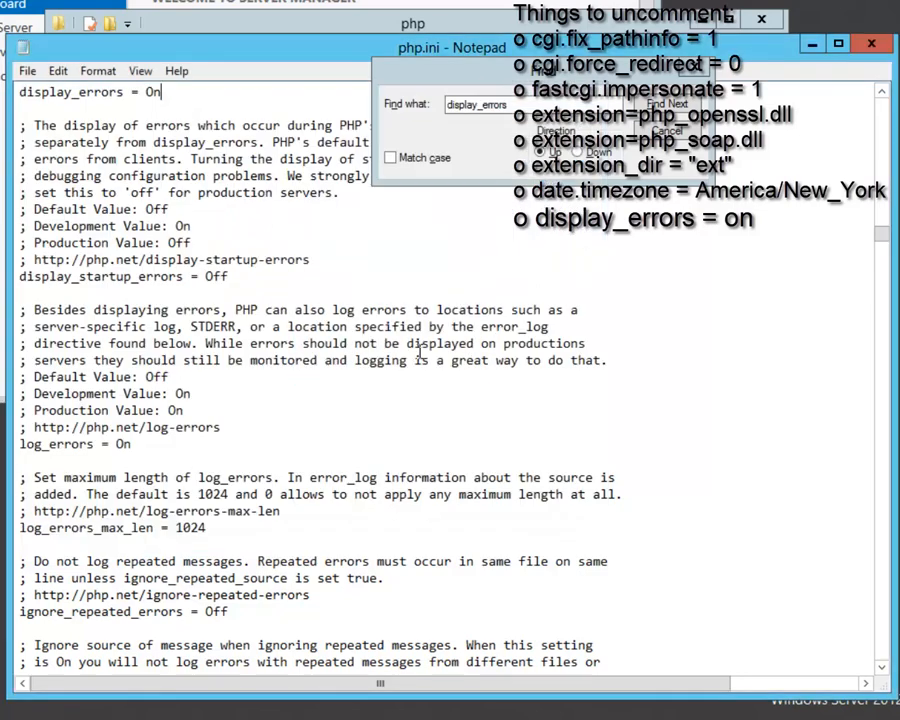
Step: Save the edited php.ini as a copy on the Desktop and close the text editor
{"action": "left_click", "coordinate": [27, 70]}
{"action": "left_click", "coordinate": [68, 153]}
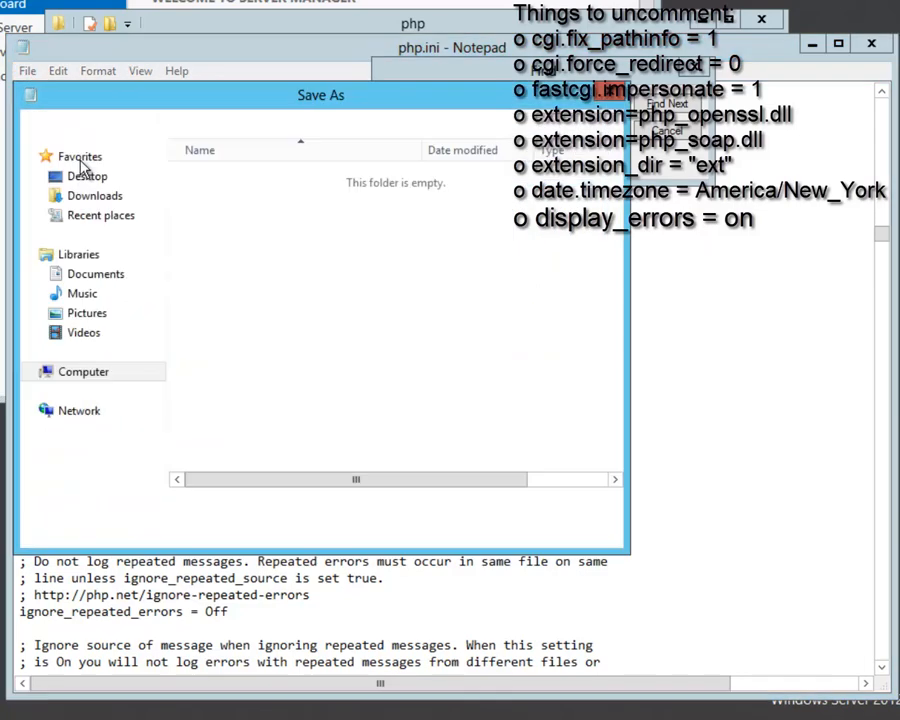
{"action": "left_click", "coordinate": [110, 214]}
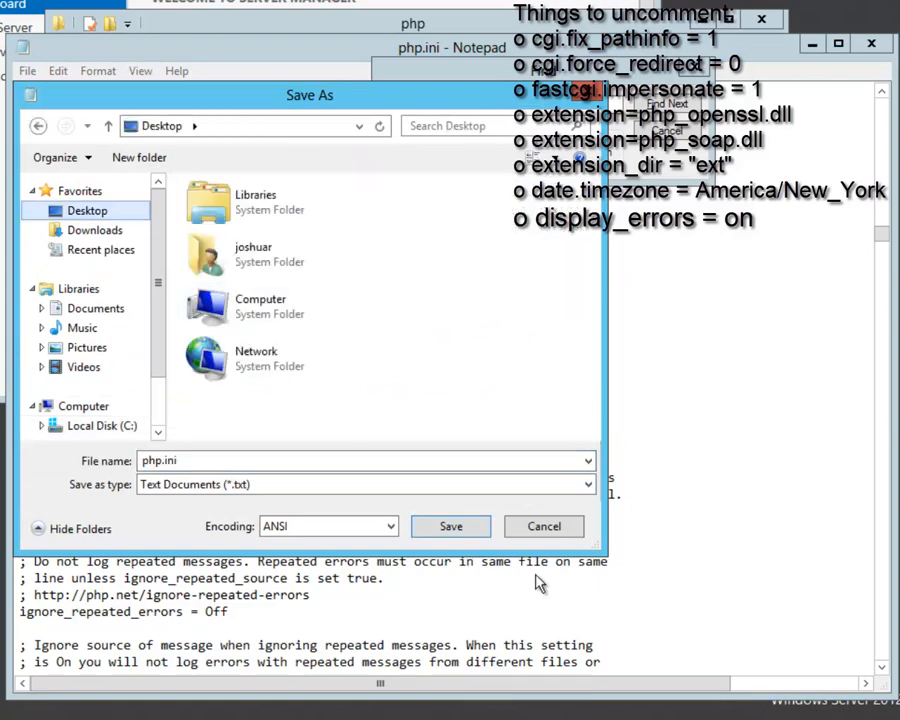
{"action": "left_click", "coordinate": [492, 484]}
{"action": "left_click", "coordinate": [474, 531]}
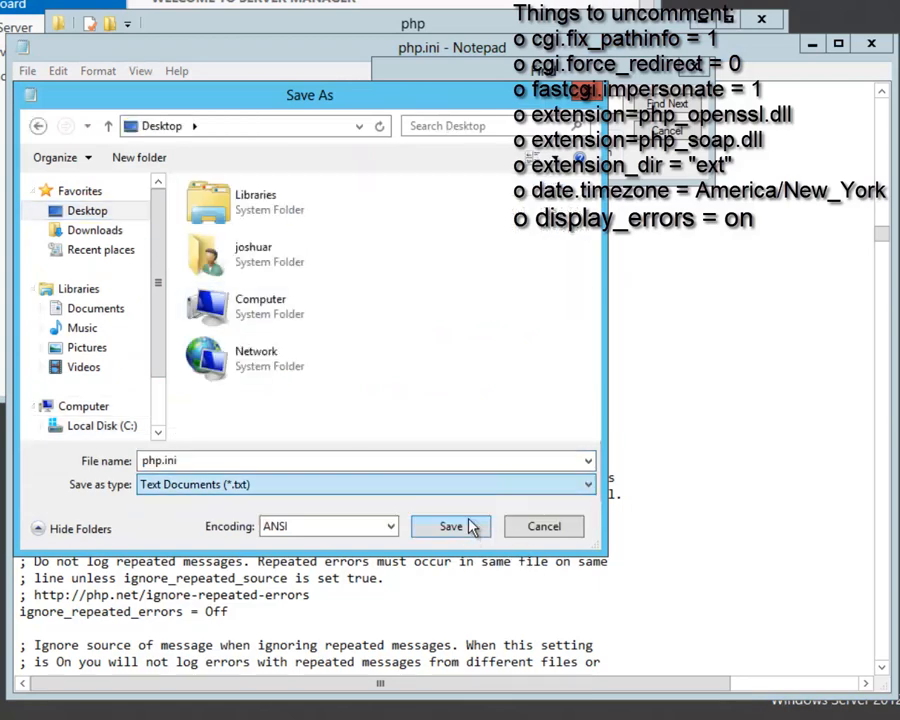
{"action": "left_click", "coordinate": [473, 530]}
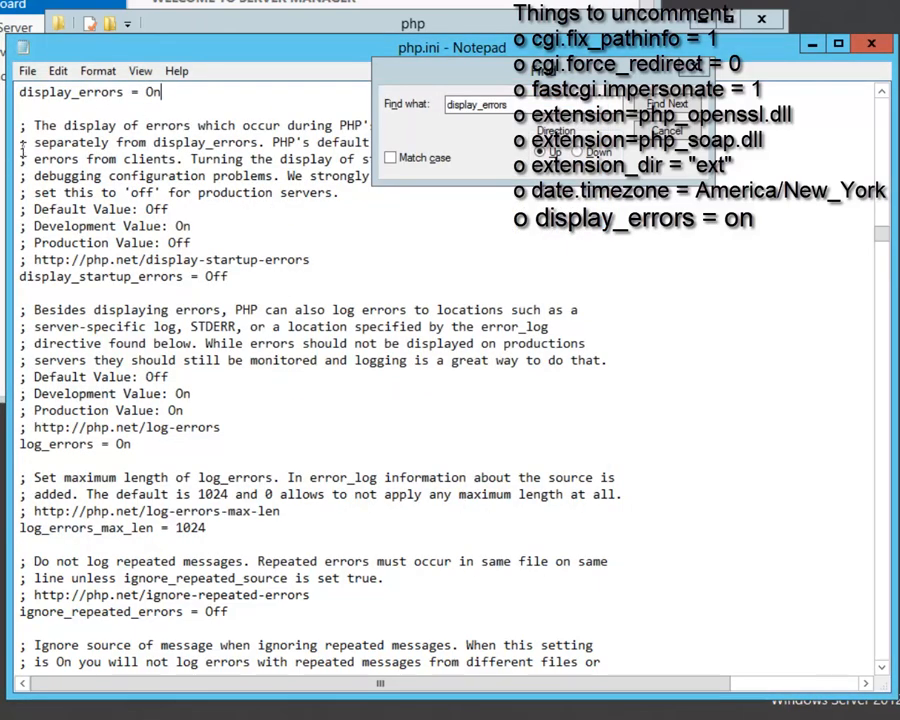
{"action": "left_click", "coordinate": [871, 44]}
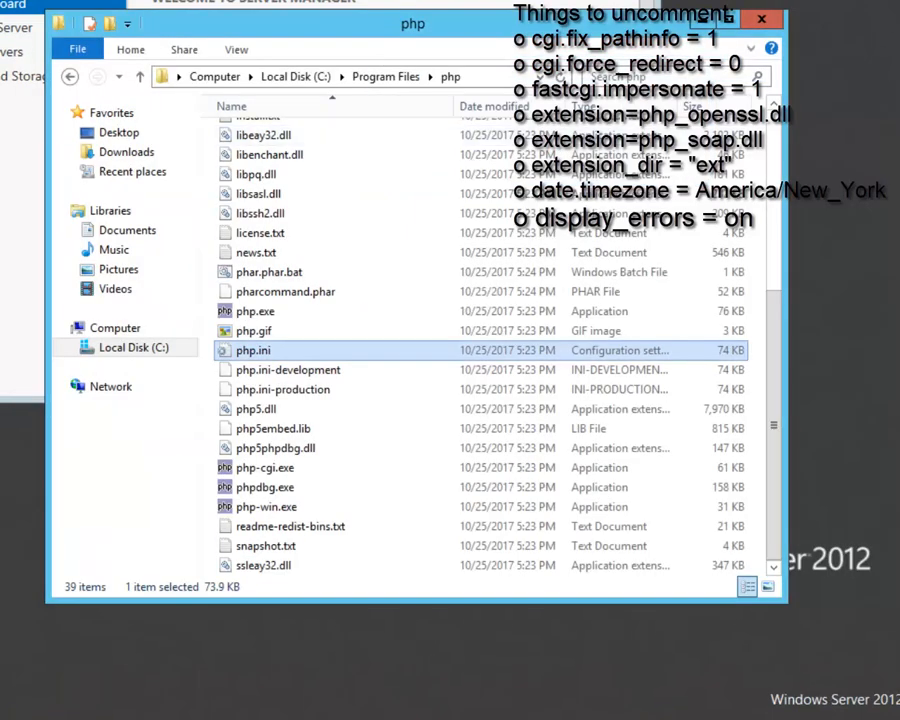
Step: Move php.ini from the Desktop into the Program Files php folder, replacing the existing file with administrator permission
{"action": "left_click_drag", "start_coordinate": [18, 295], "coordinate": [535, 438]}
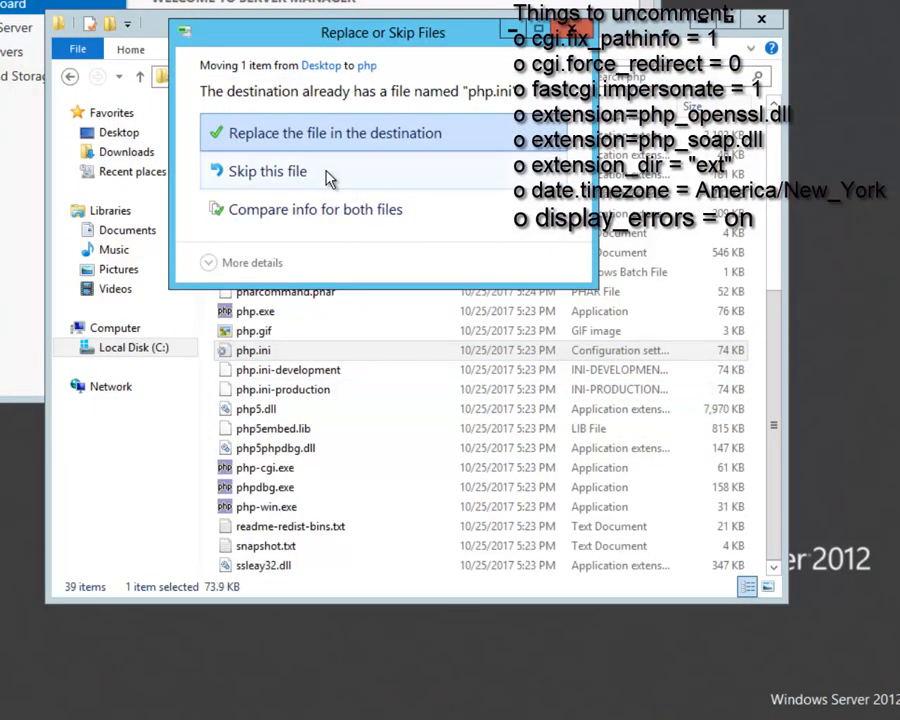
{"action": "left_click", "coordinate": [320, 133]}
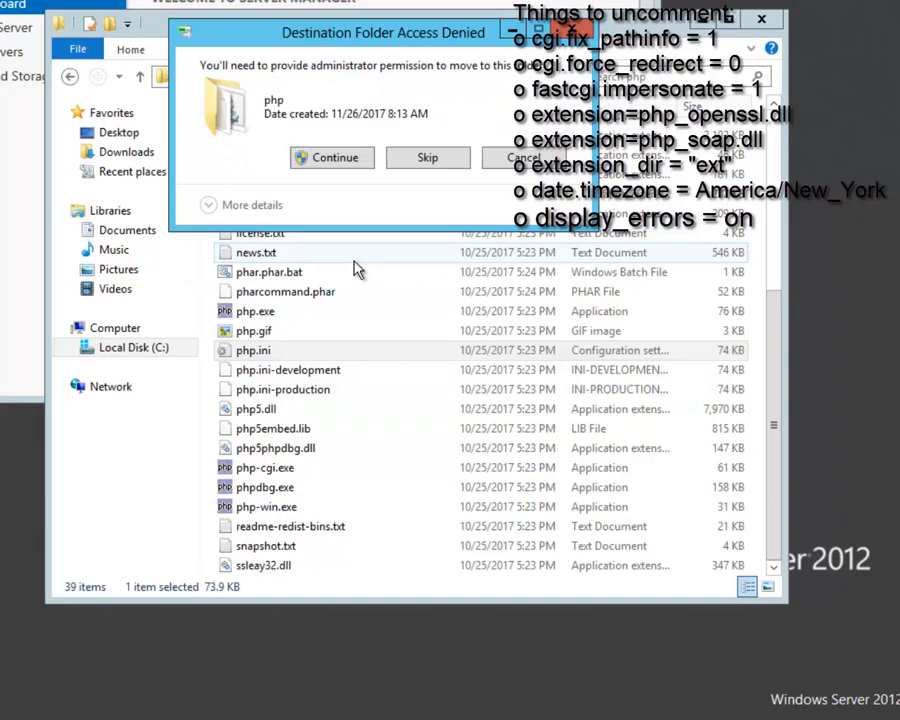
{"action": "left_click", "coordinate": [335, 159]}
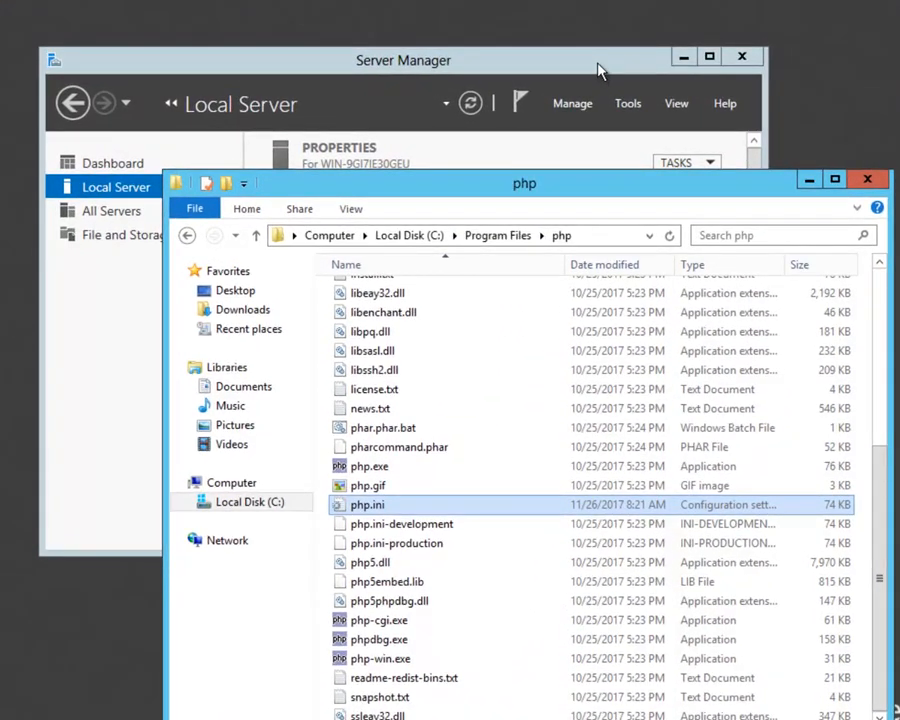
Step: Start adding roles and features in Server Manager, using a role-based or feature-based installation on the local server
{"action": "left_click", "coordinate": [600, 70]}
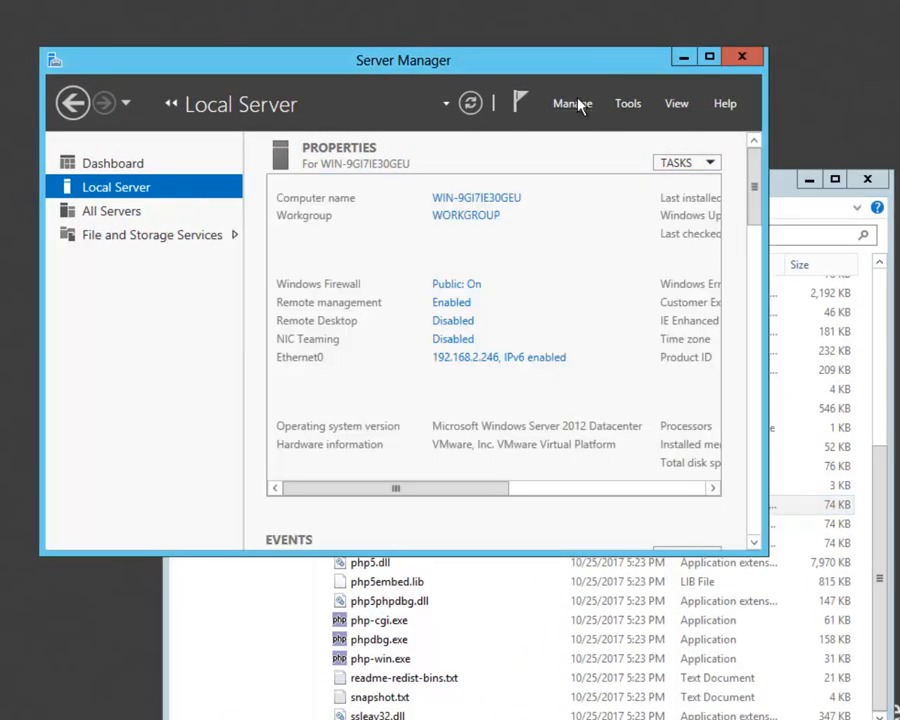
{"action": "left_click", "coordinate": [578, 104]}
{"action": "left_click", "coordinate": [590, 128]}
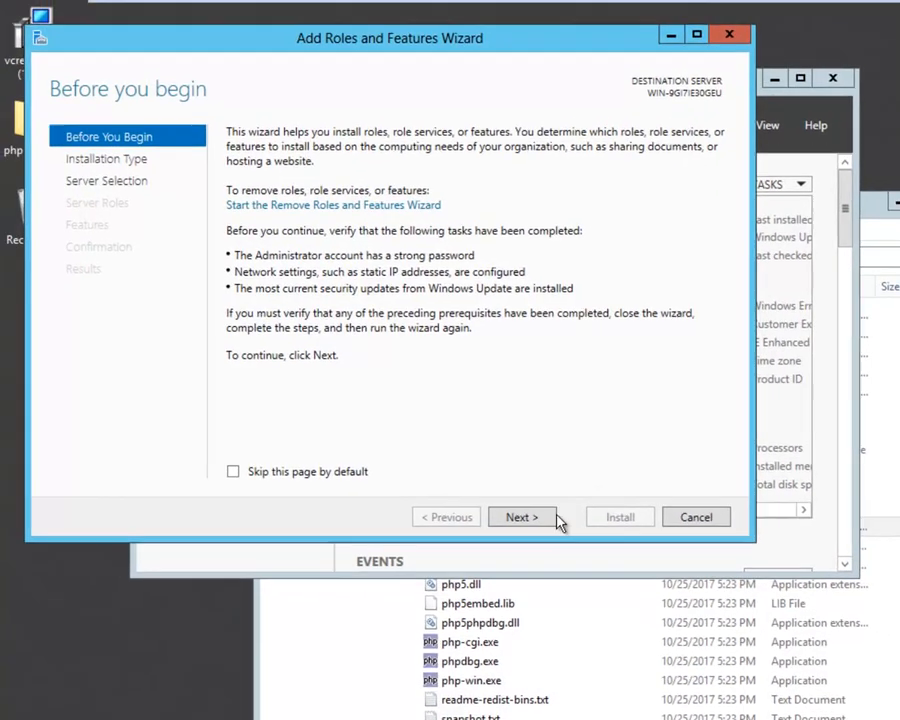
{"action": "left_click", "coordinate": [454, 498]}
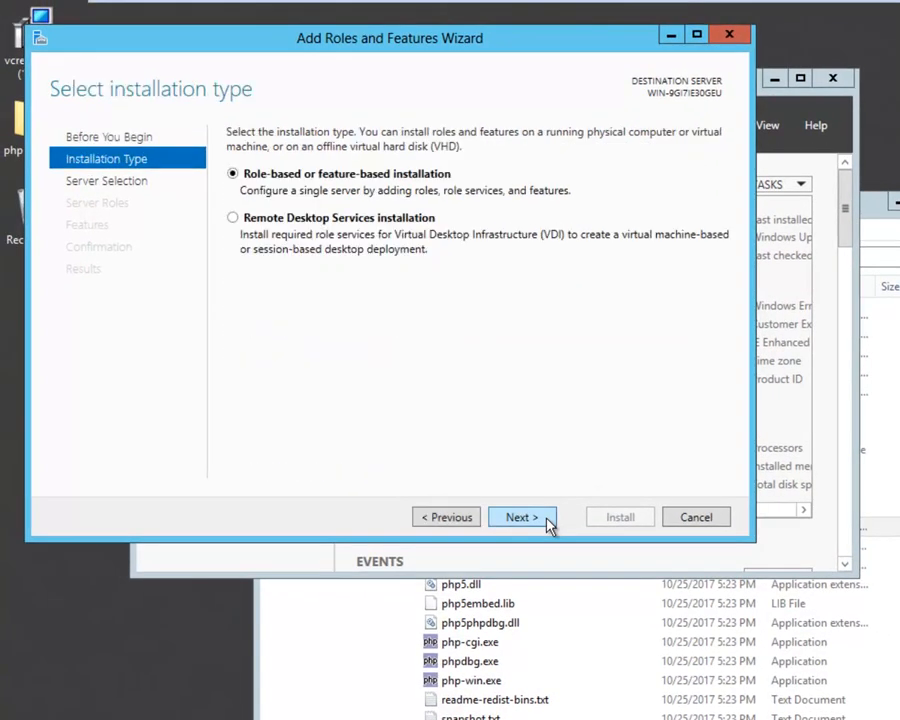
{"action": "left_click", "coordinate": [547, 519]}
{"action": "left_click", "coordinate": [547, 519]}
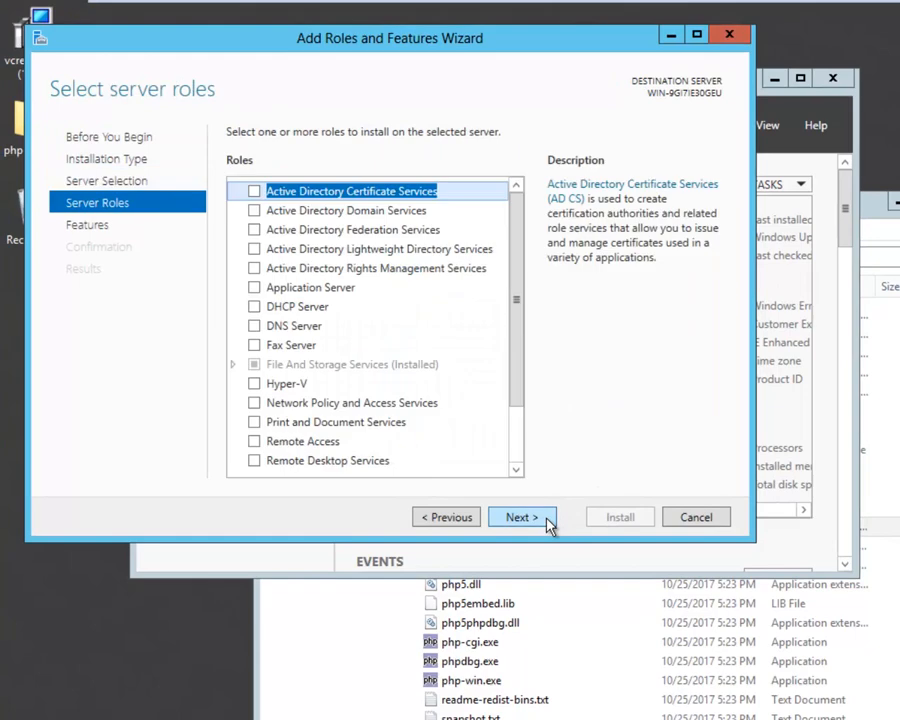
Step: Add the Web Server (IIS) role and proceed to its role services without selecting extra features
{"action": "left_click_drag", "start_coordinate": [518, 311], "coordinate": [512, 378]}
{"action": "left_click", "coordinate": [254, 425]}
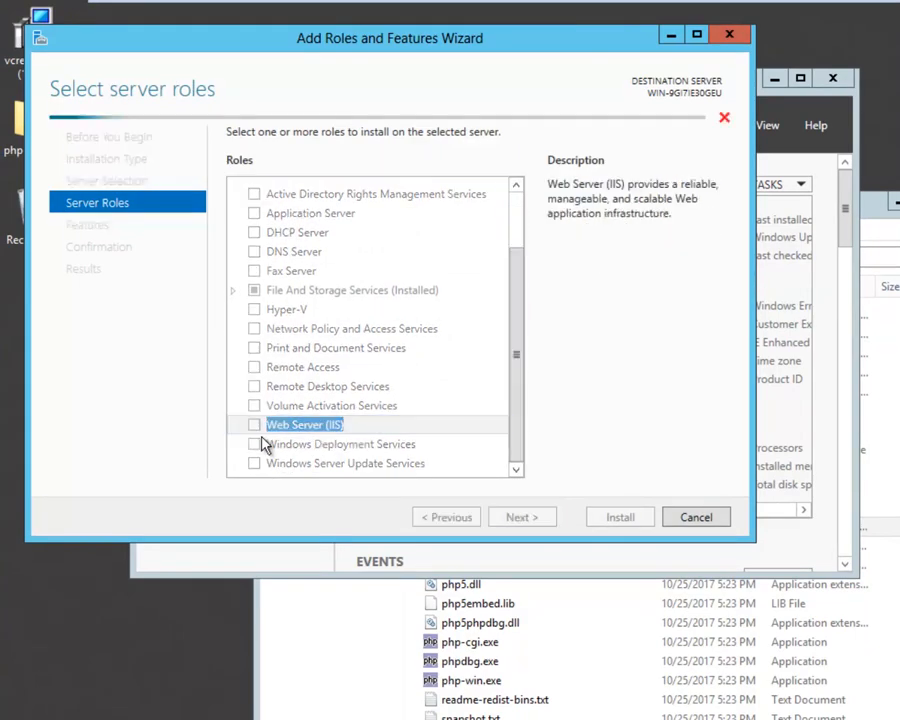
{"action": "left_click", "coordinate": [453, 440]}
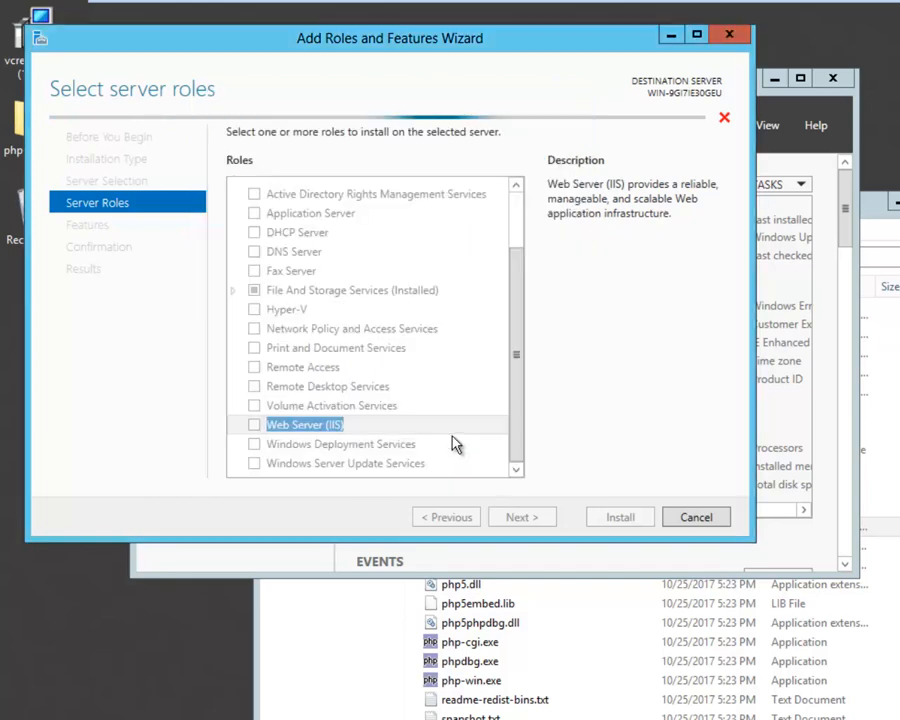
{"action": "left_click", "coordinate": [519, 518]}
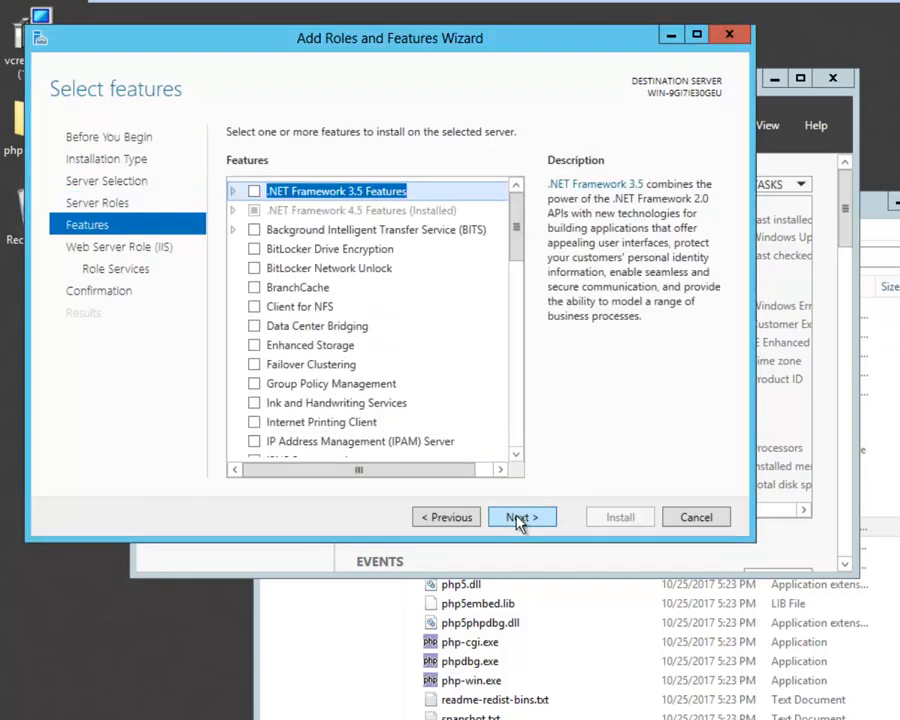
{"action": "scroll", "coordinate": [516, 270], "scroll_direction": "down", "scroll_amount": 2}
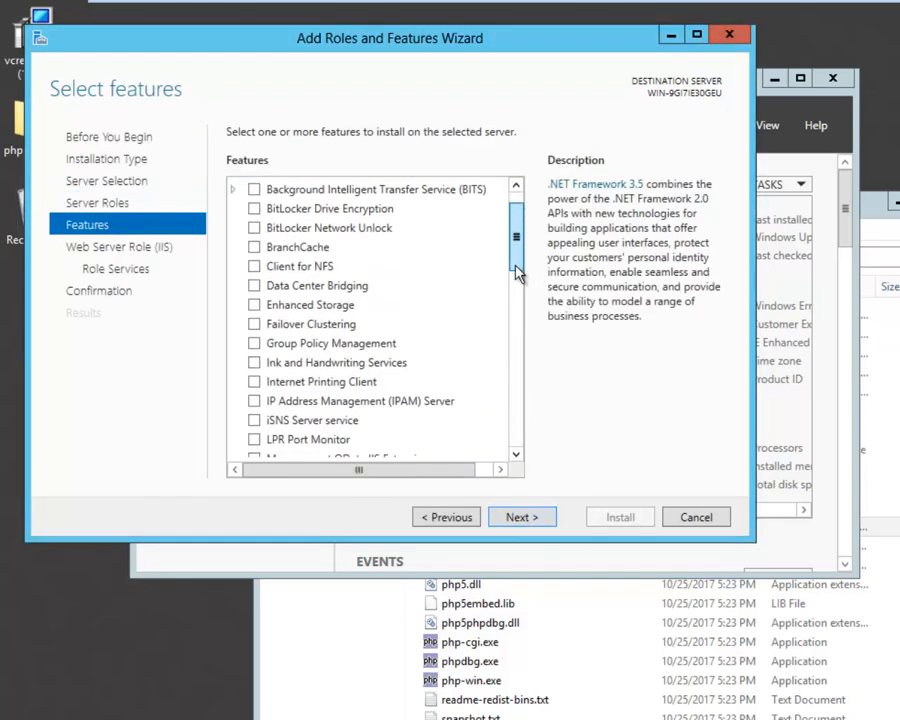
{"action": "left_click", "coordinate": [533, 518]}
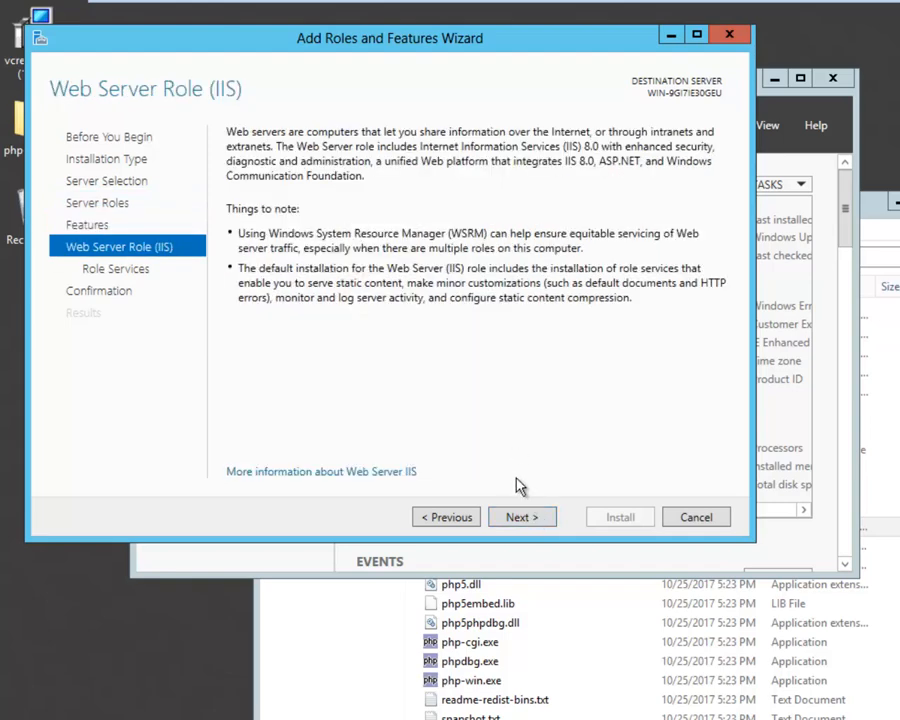
{"action": "left_click", "coordinate": [519, 518]}
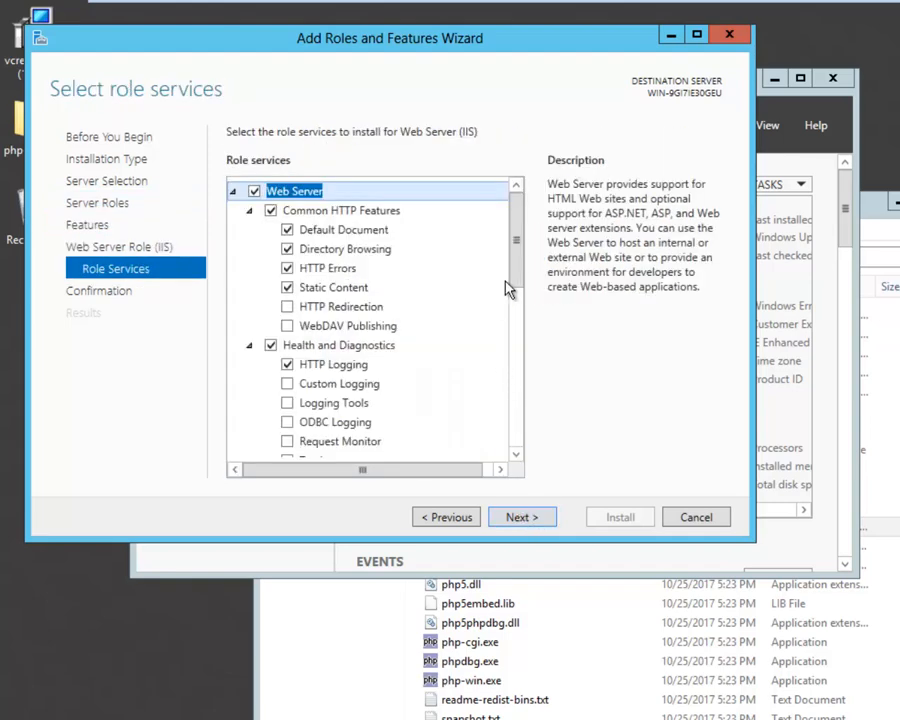
Step: Include the HTTP Redirection and CGI role services for the web server
{"action": "left_click", "coordinate": [287, 307]}
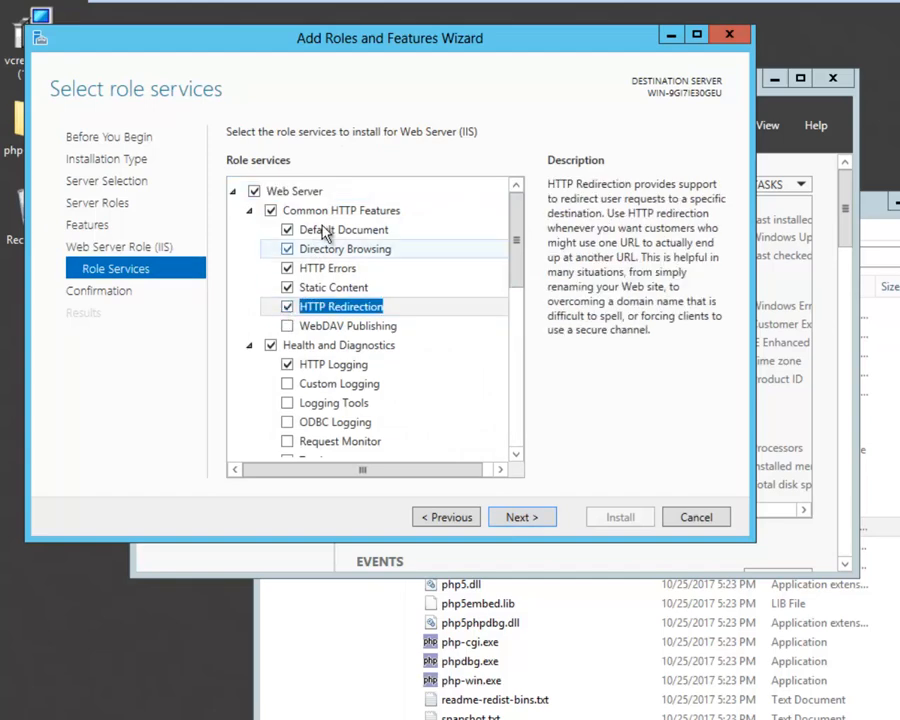
{"action": "left_click_drag", "start_coordinate": [516, 275], "coordinate": [508, 396]}
{"action": "left_click", "coordinate": [250, 393]}
{"action": "left_click", "coordinate": [287, 323]}
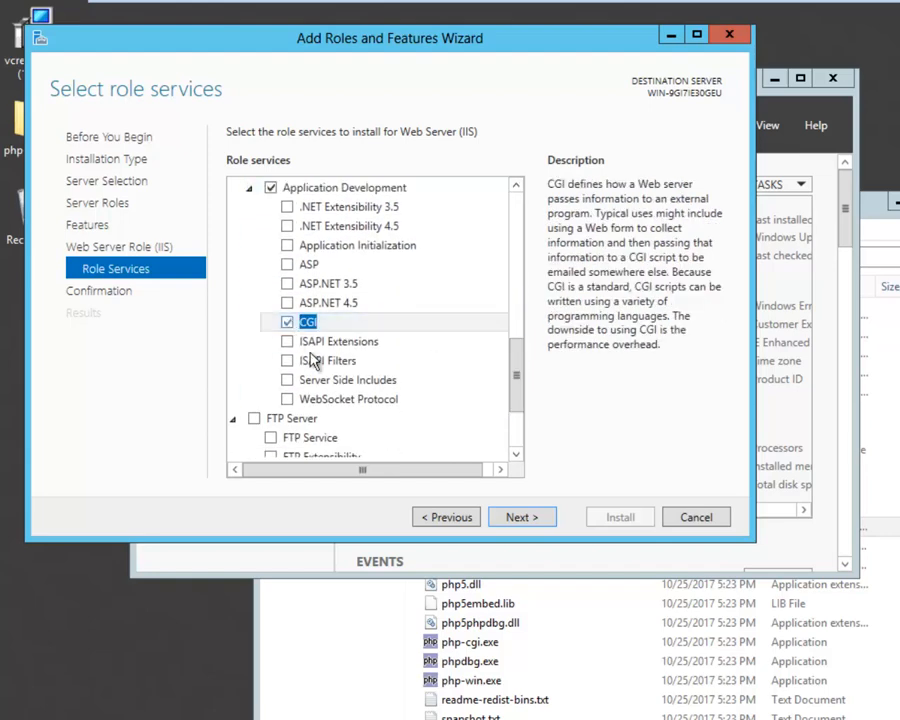
Step: Confirm the selections, install the Web Server (IIS) role and close the wizard
{"action": "left_click", "coordinate": [515, 524]}
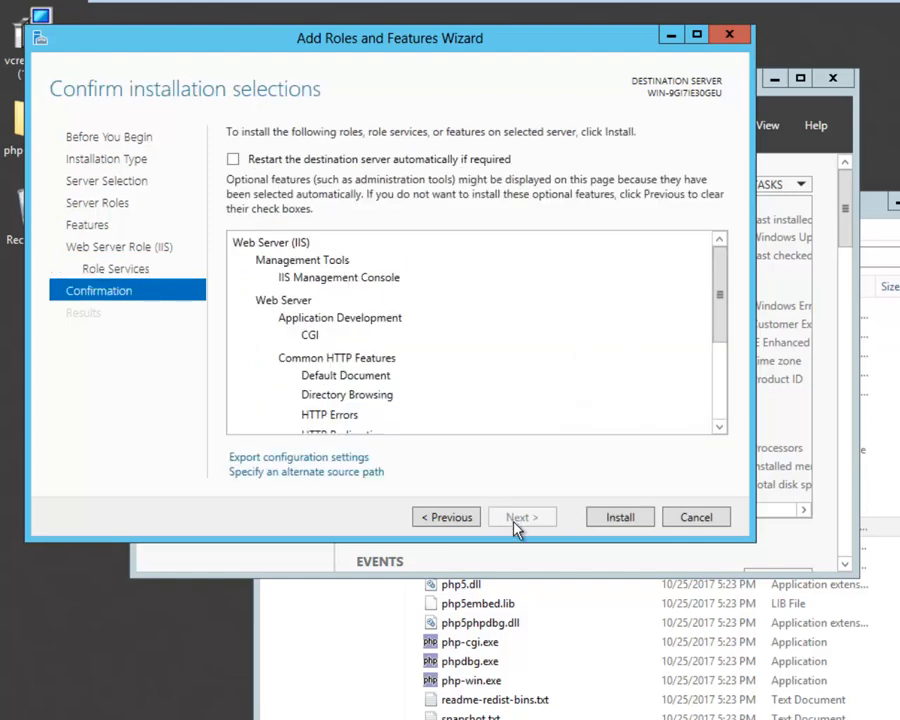
{"action": "left_click", "coordinate": [620, 518]}
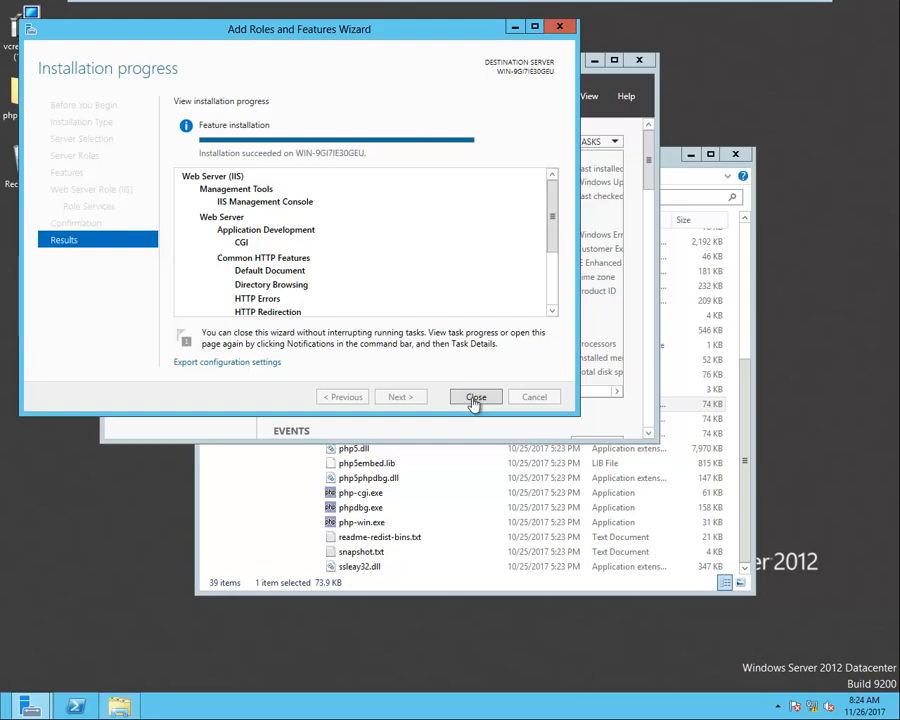
{"action": "left_click", "coordinate": [475, 398]}
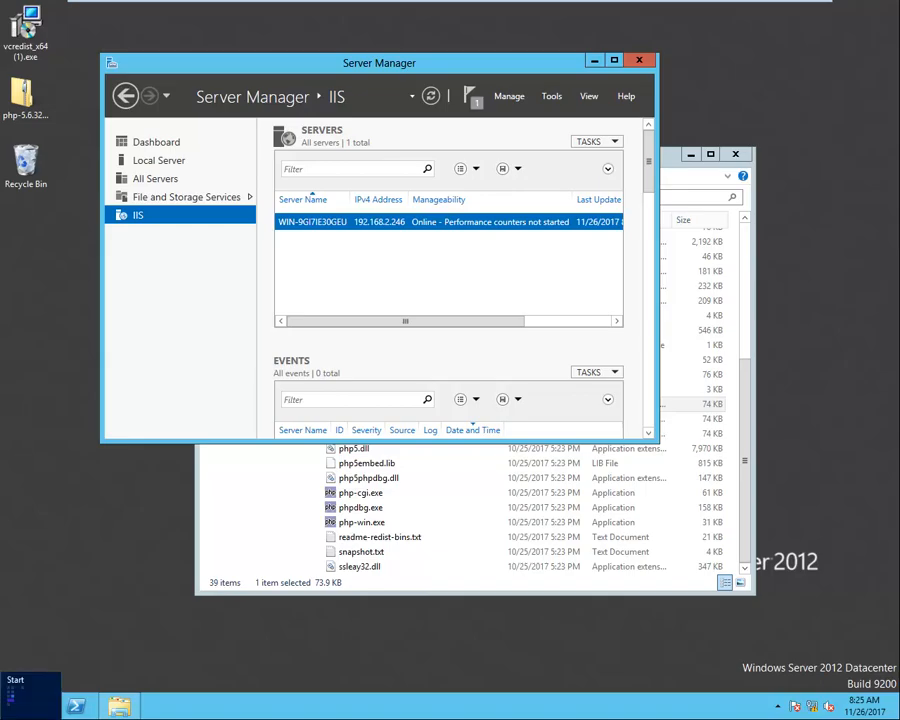
Step: Switch to IIS Manager and open the server's home page, closing the Web Platform prompt and its browser window
{"action": "left_click", "coordinate": [15, 697]}
{"action": "left_click", "coordinate": [363, 205]}
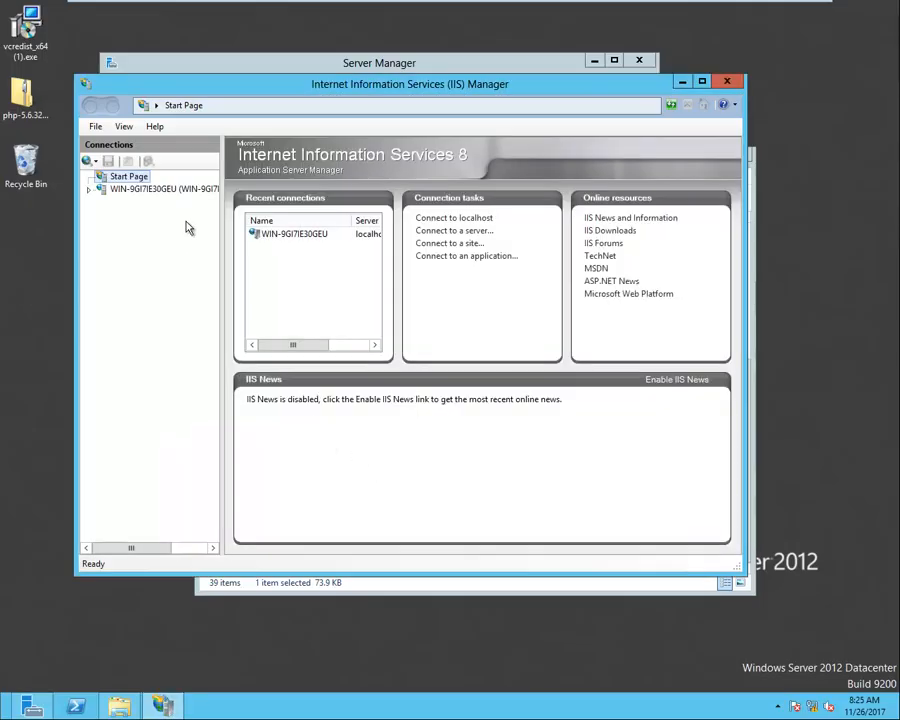
{"action": "left_click", "coordinate": [148, 190]}
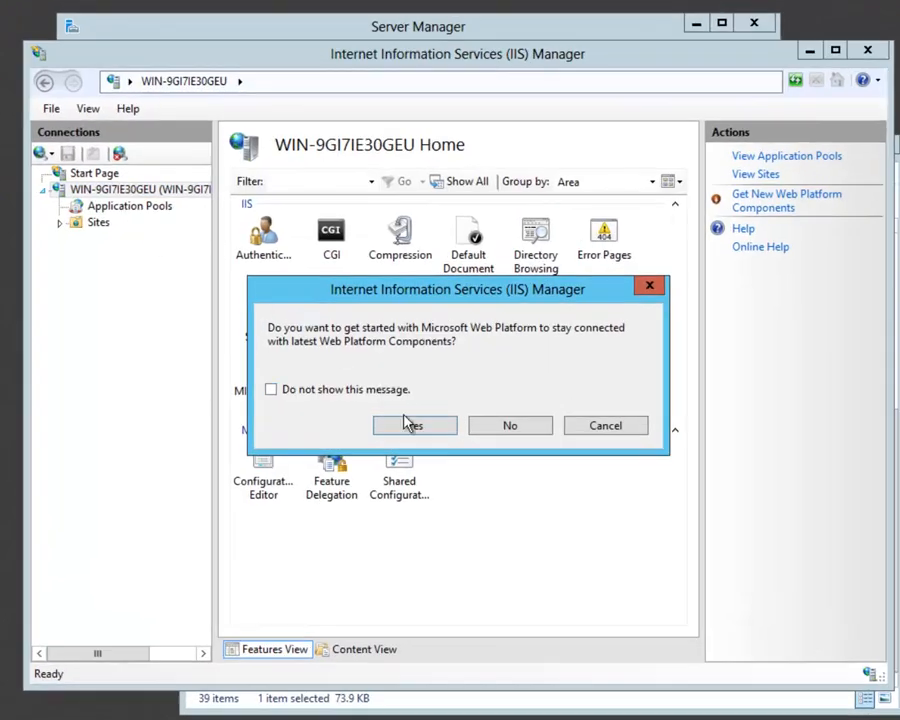
{"action": "left_click", "coordinate": [397, 400]}
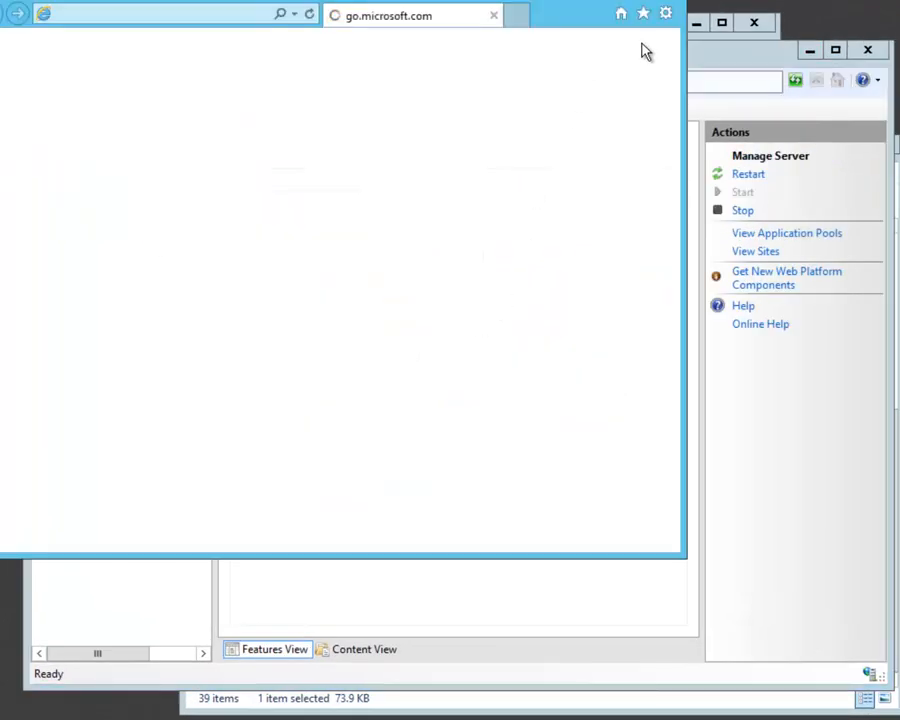
{"action": "left_click", "coordinate": [661, 1]}
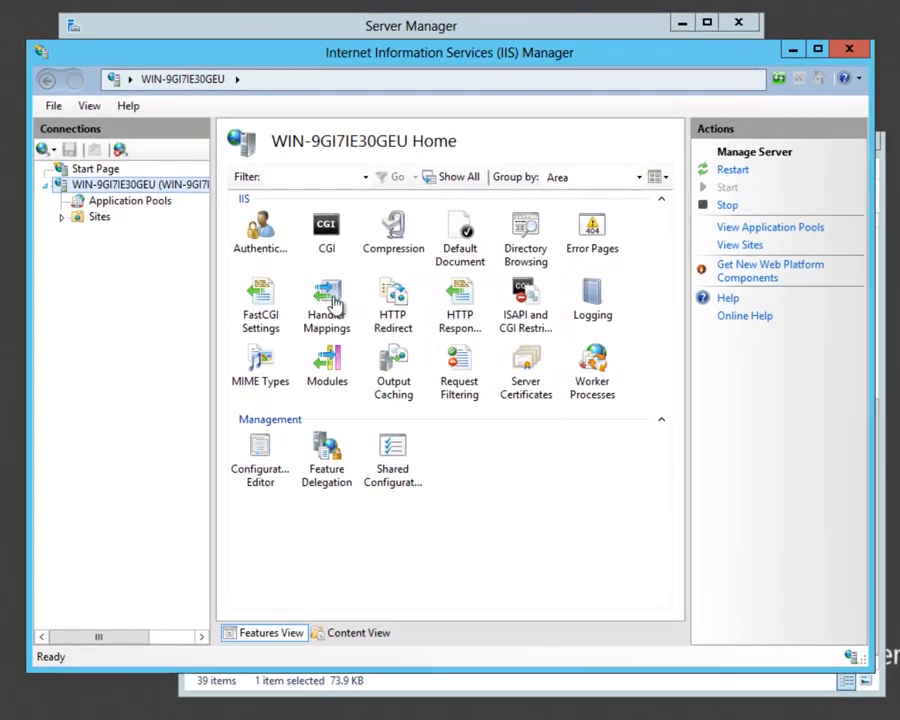
Step: Start a module mapping in the server's Handler Mappings with request path *.php and module FastCgiModule
{"action": "double_click", "coordinate": [328, 300]}
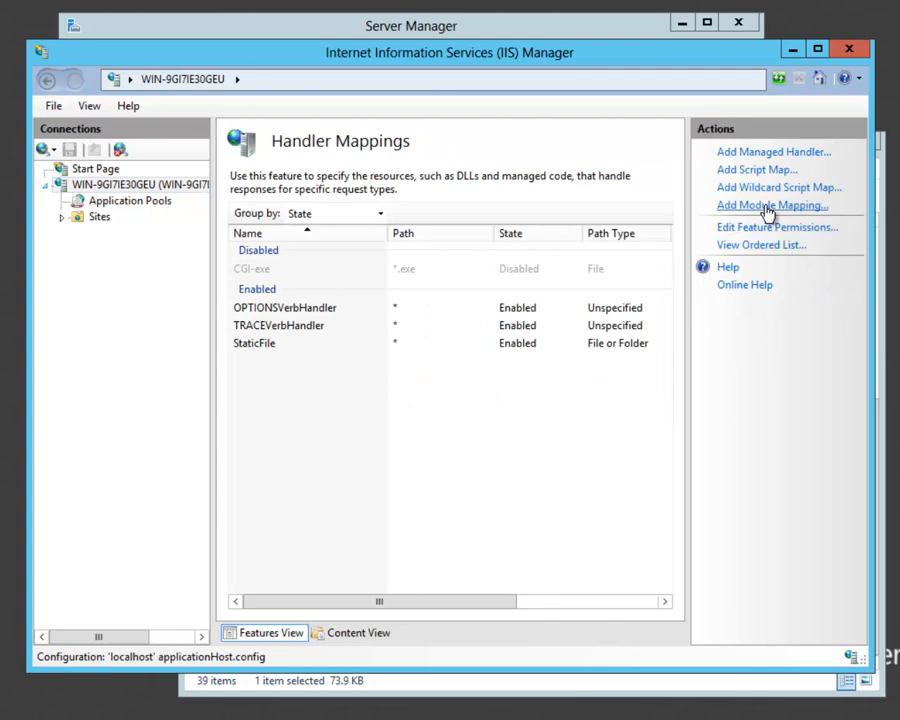
{"action": "left_click", "coordinate": [768, 208]}
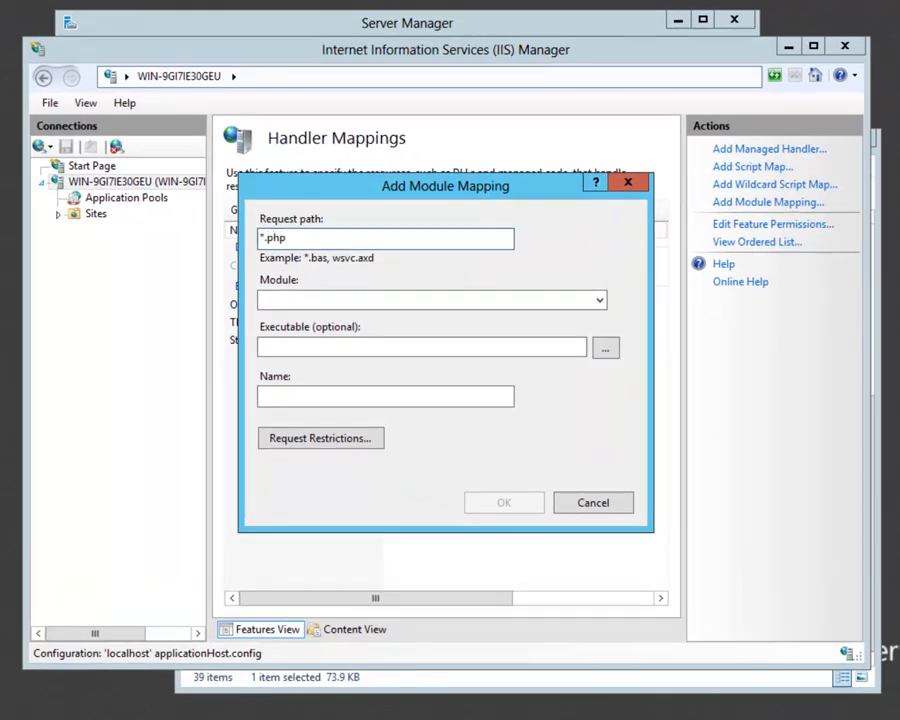
{"action": "left_click", "coordinate": [597, 300]}
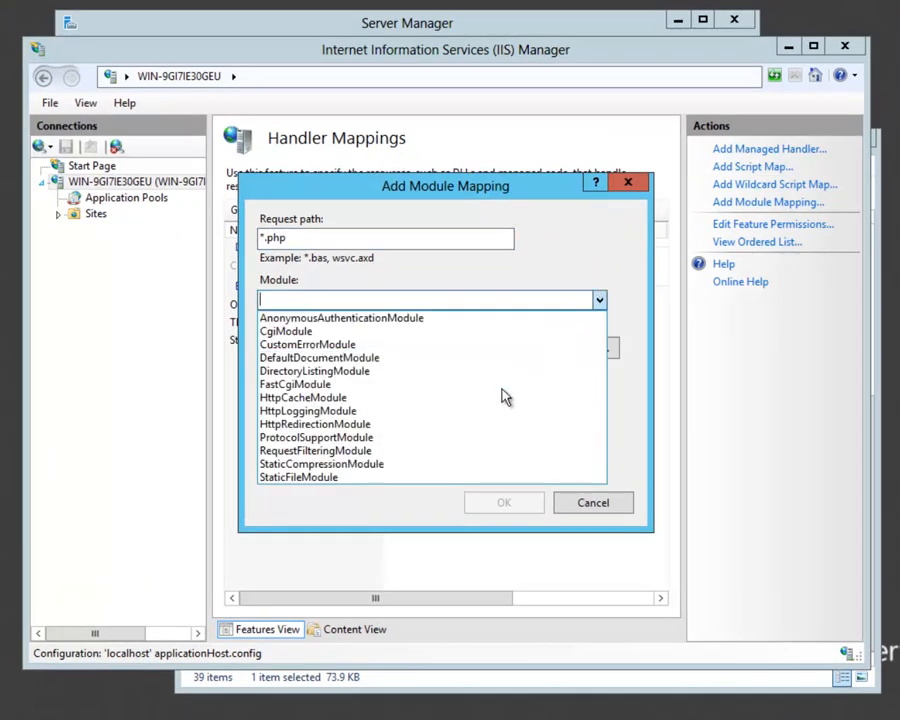
{"action": "left_click", "coordinate": [502, 391]}
{"action": "left_click", "coordinate": [600, 300]}
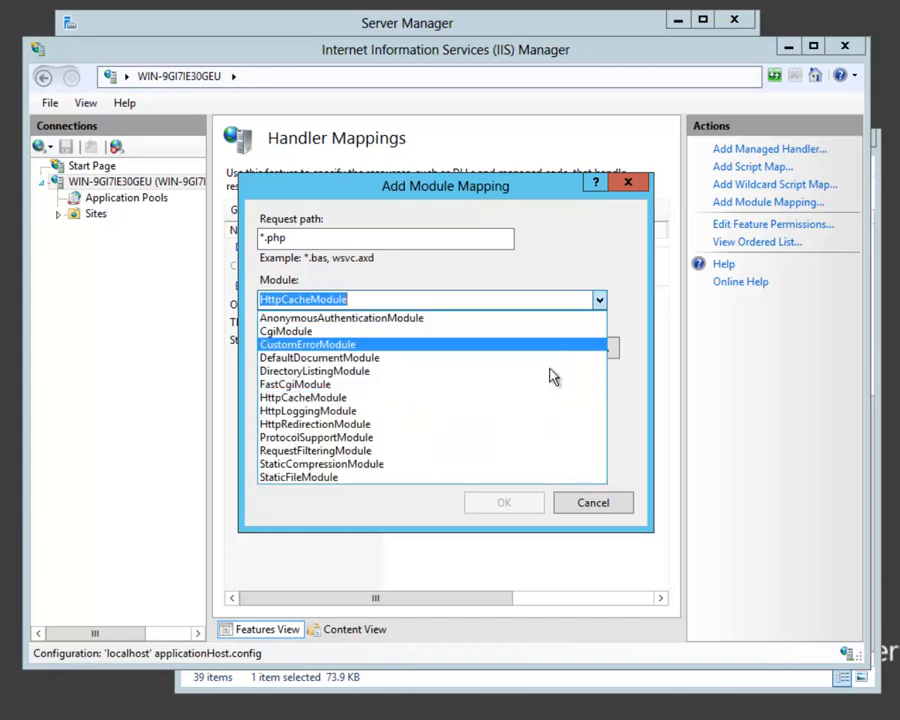
{"action": "left_click", "coordinate": [542, 386]}
Step: Set the module mapping's executable to php-cgi.exe from C:\Program Files\php, listing .exe files in the file browser
{"action": "left_click", "coordinate": [606, 350]}
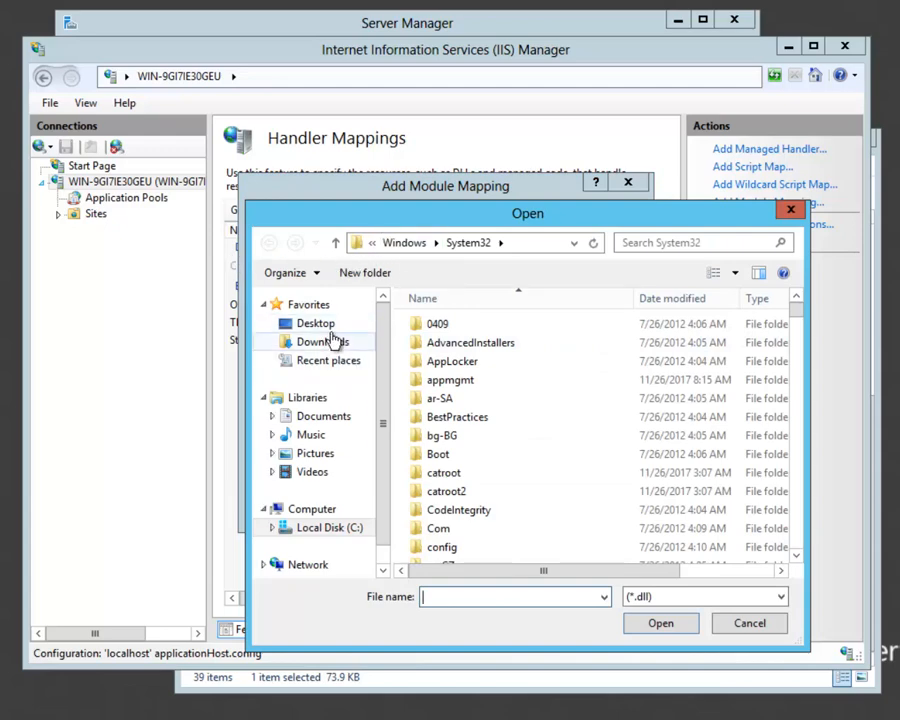
{"action": "left_click", "coordinate": [338, 528]}
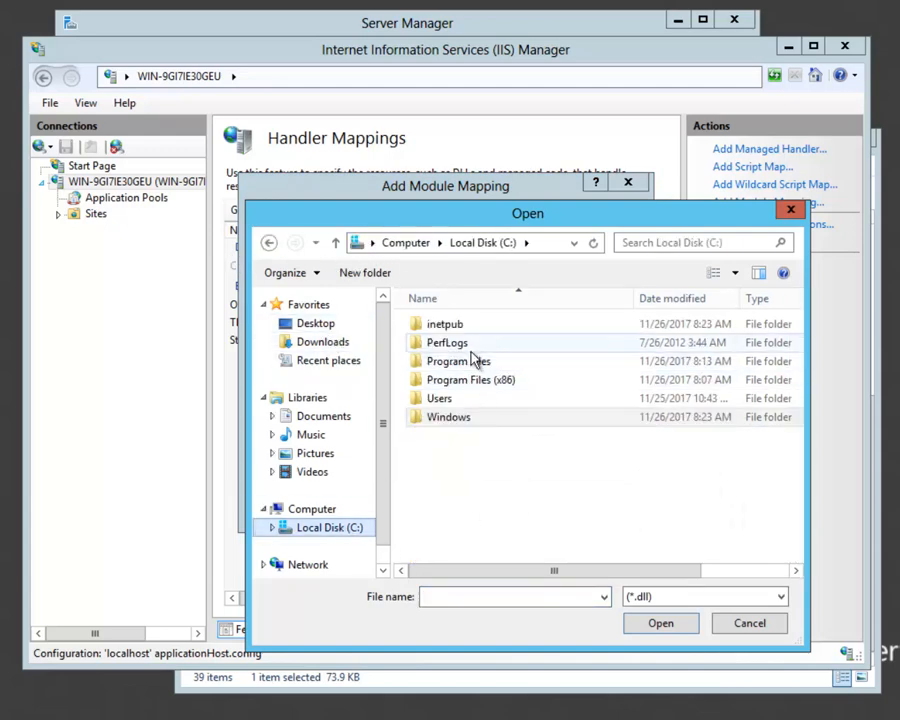
{"action": "double_click", "coordinate": [474, 362]}
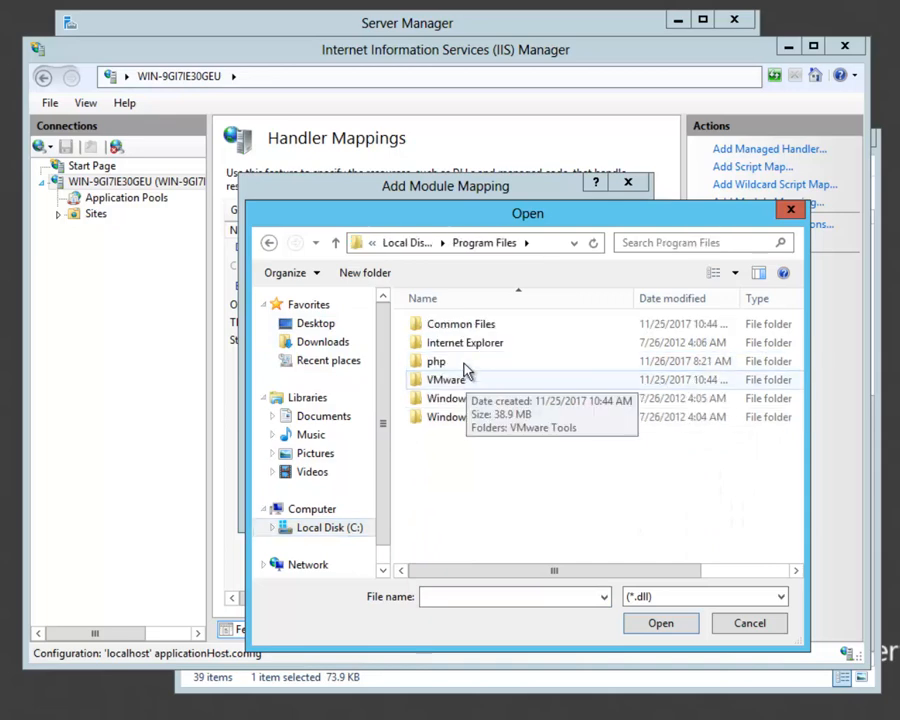
{"action": "double_click", "coordinate": [470, 365]}
{"action": "left_click", "coordinate": [472, 424]}
{"action": "scroll", "coordinate": [472, 424], "scroll_direction": "down", "scroll_amount": 3}
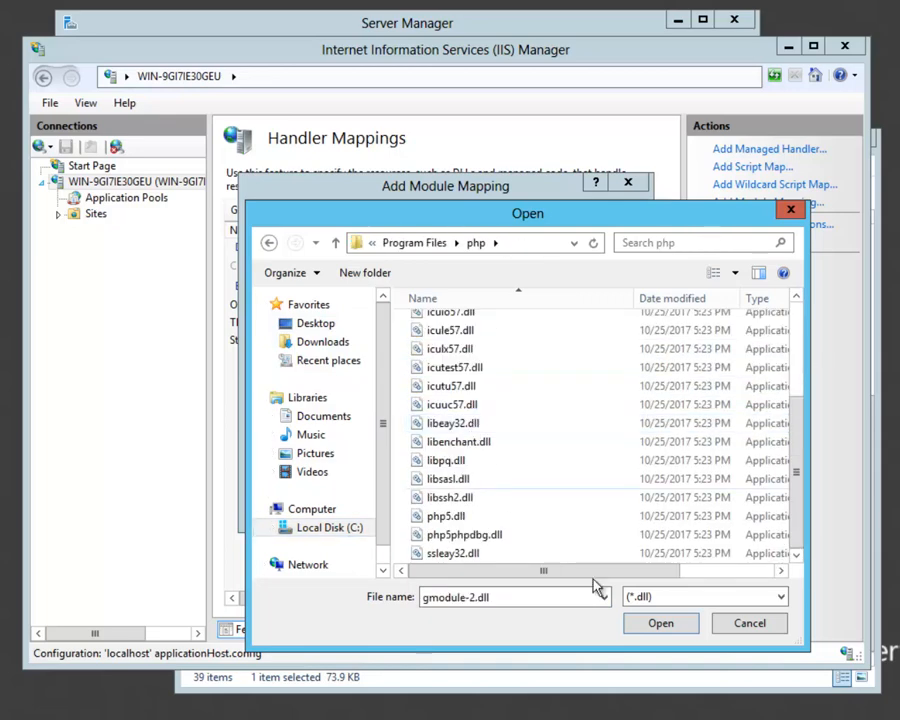
{"action": "left_click", "coordinate": [695, 597]}
{"action": "left_click", "coordinate": [681, 631]}
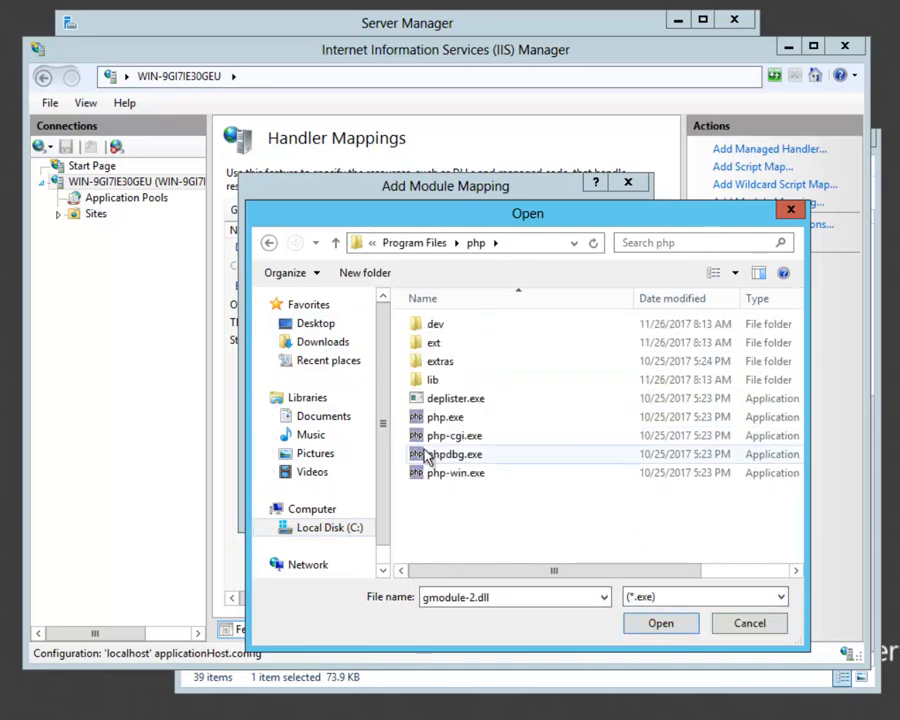
{"action": "left_click", "coordinate": [442, 436]}
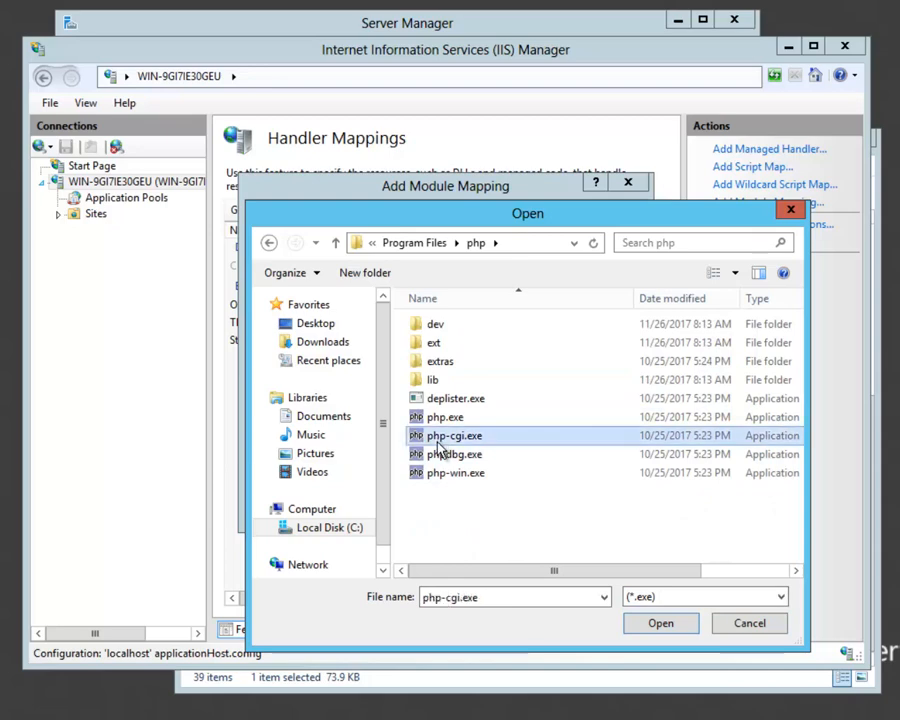
{"action": "left_click", "coordinate": [655, 623]}
Step: Name the mapping "PHP Via FastCGI", confirm it with creation of the FastCGI application, and return to the server's home page
{"action": "left_click", "coordinate": [384, 398]}
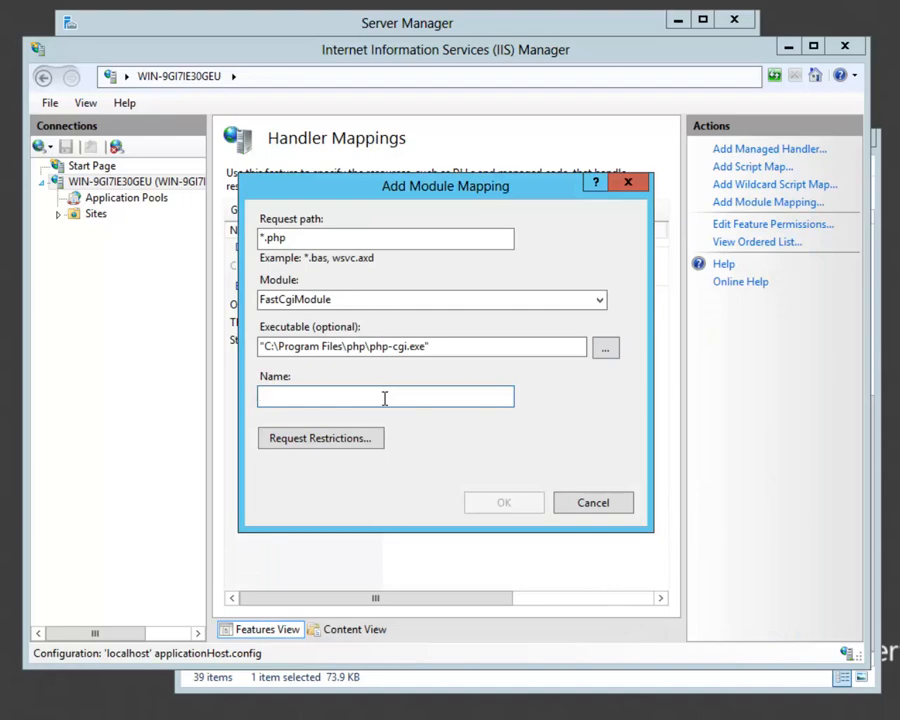
{"action": "type", "text": "PHP Via FastCGI"}
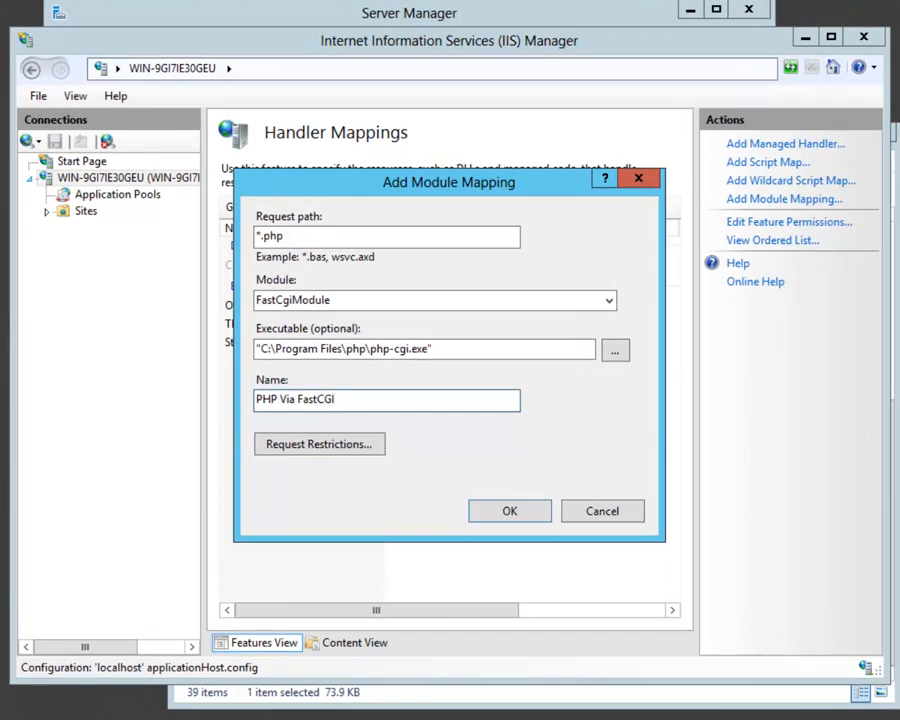
{"action": "left_click", "coordinate": [533, 518]}
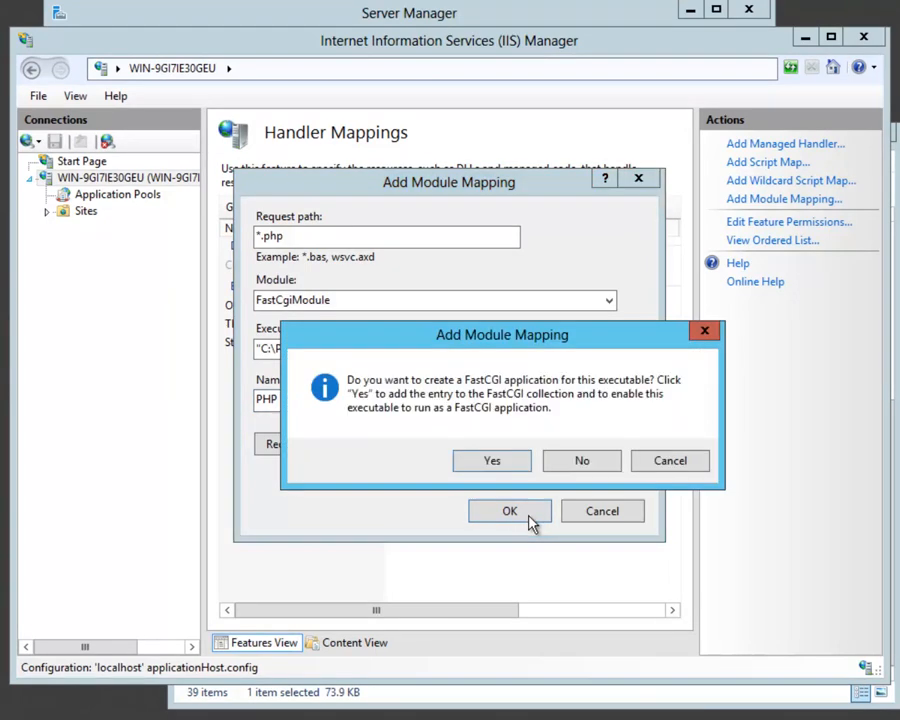
{"action": "left_click", "coordinate": [496, 472]}
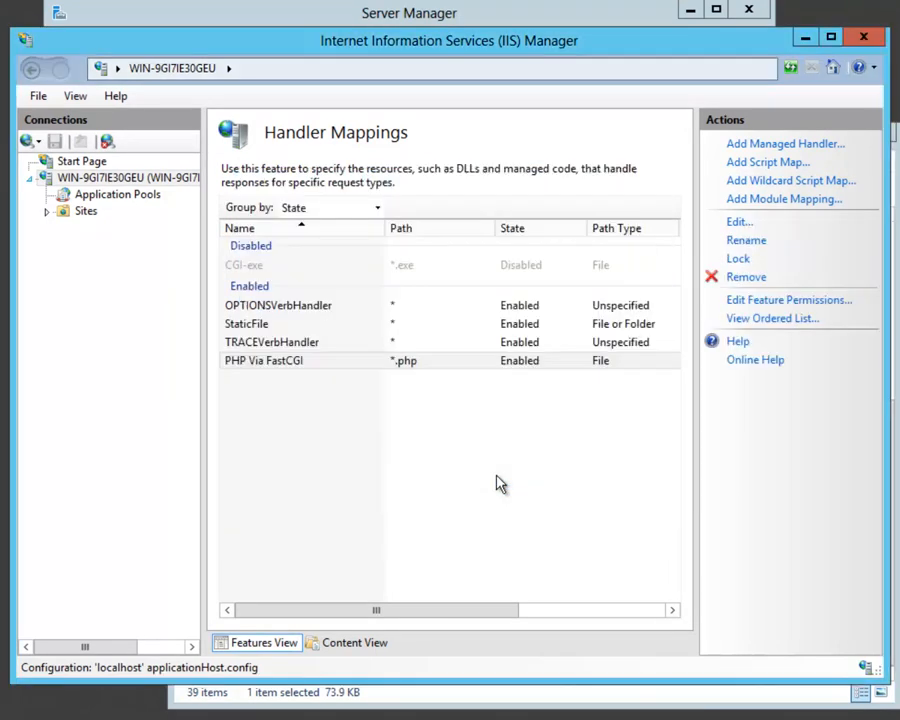
{"action": "left_click", "coordinate": [140, 178]}
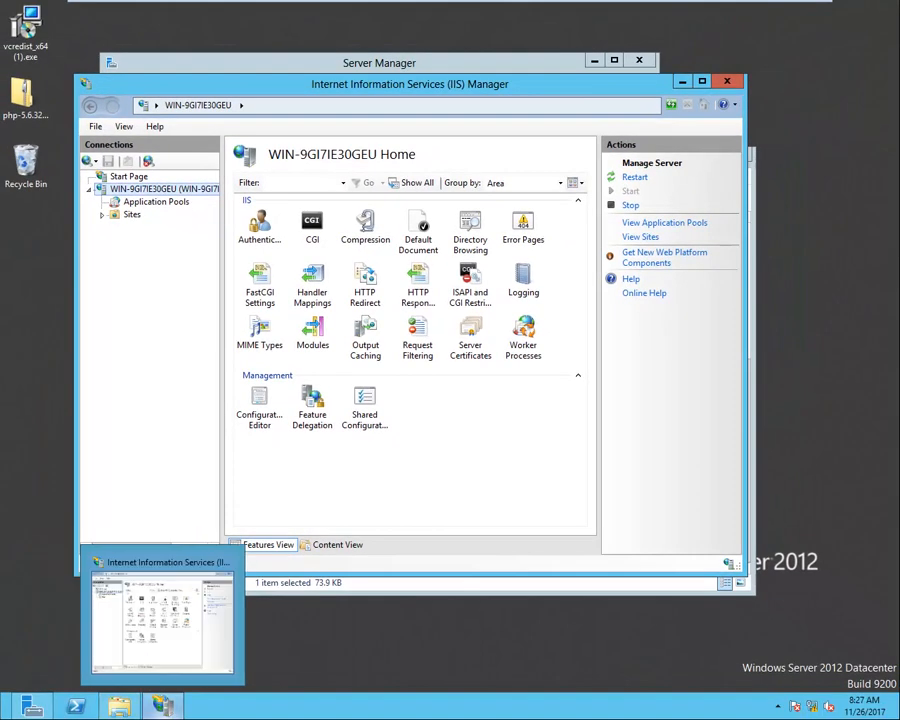
Step: Open Notepad and paste the two PHP test lines calling get_current_user() and phpinfo() into the empty document
{"action": "left_click", "coordinate": [34, 652]}
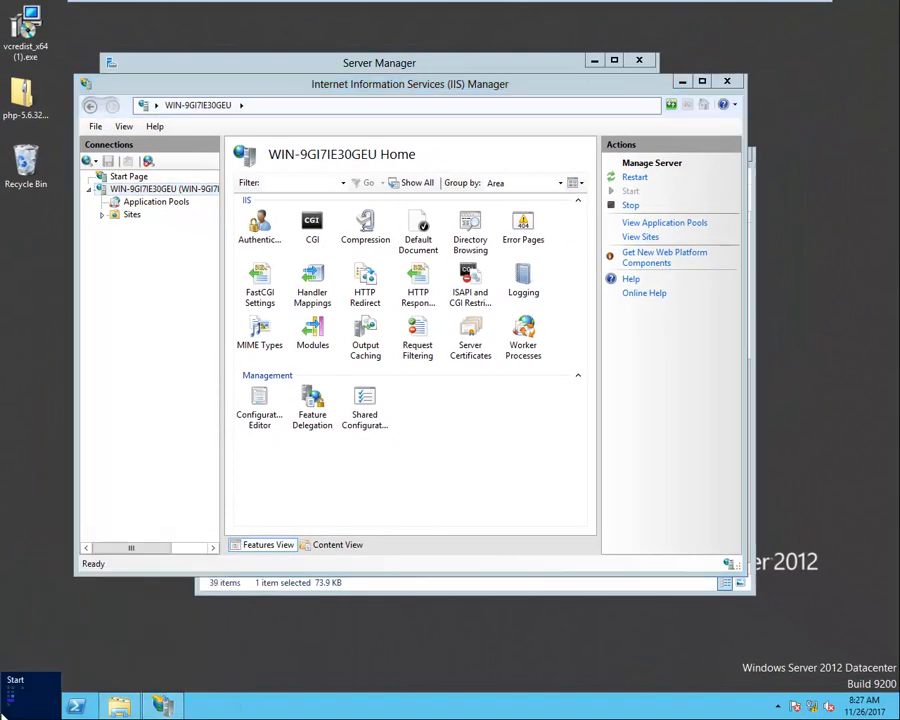
{"action": "left_click", "coordinate": [8, 706]}
{"action": "type", "text": "notepad"}
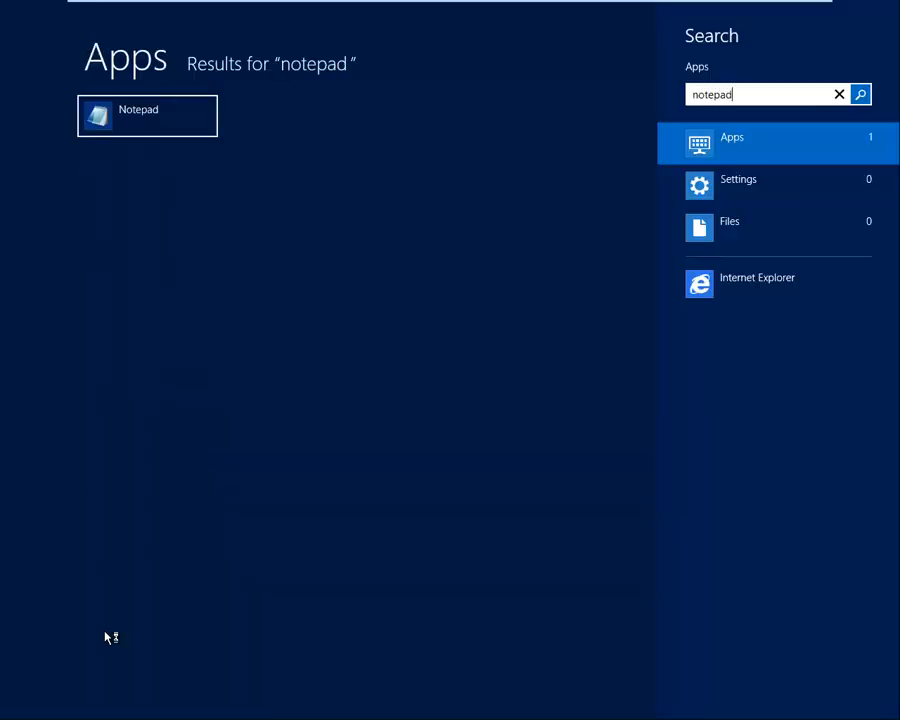
{"action": "key", "text": "Return"}
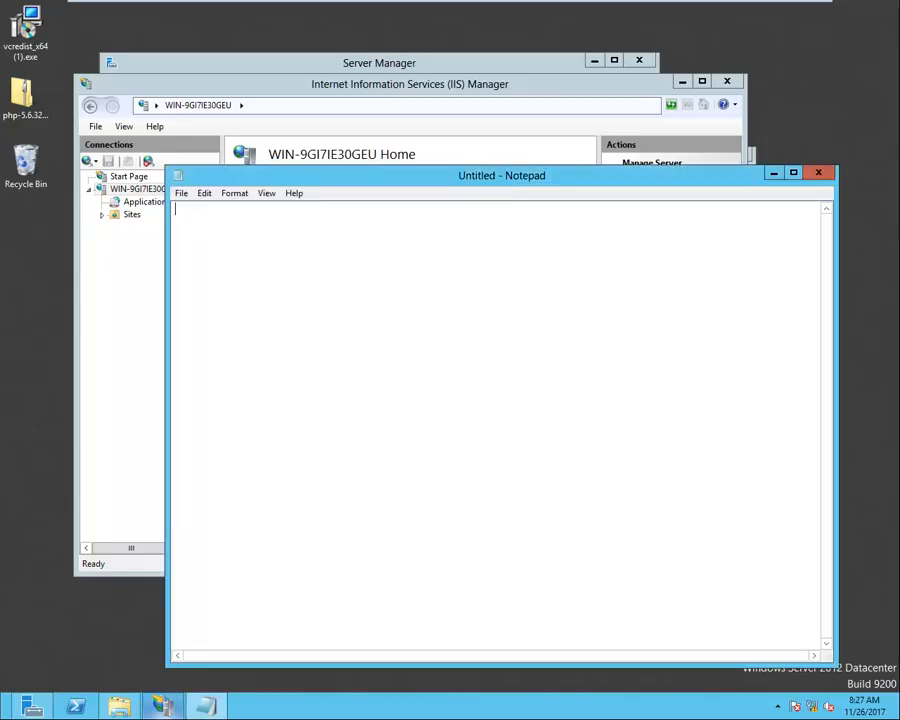
{"action": "mouse_move", "coordinate": [163, 706]}
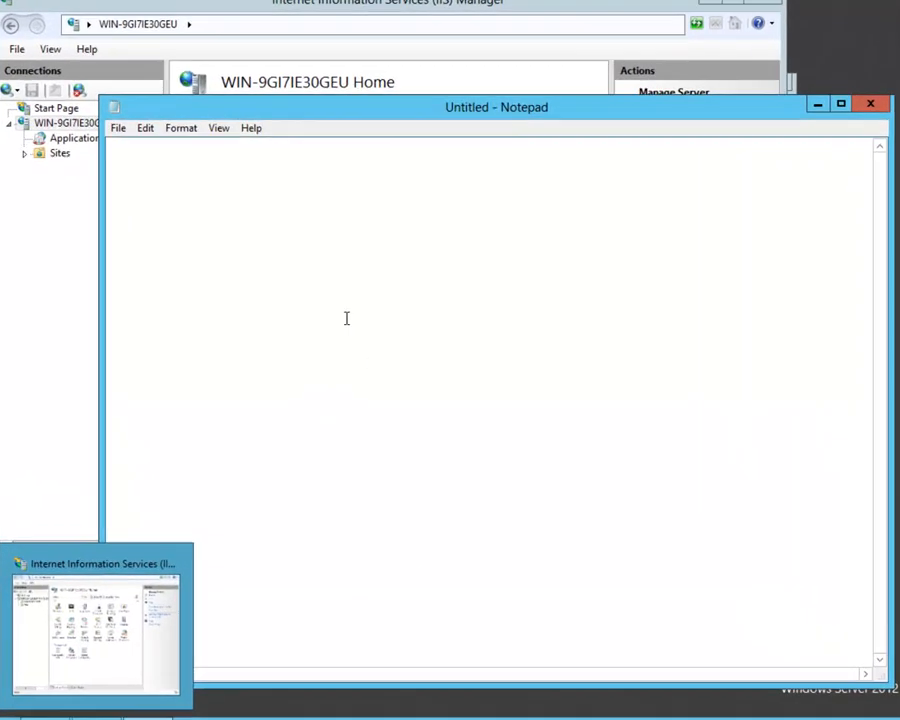
{"action": "right_click", "coordinate": [374, 355]}
{"action": "left_click", "coordinate": [366, 370]}
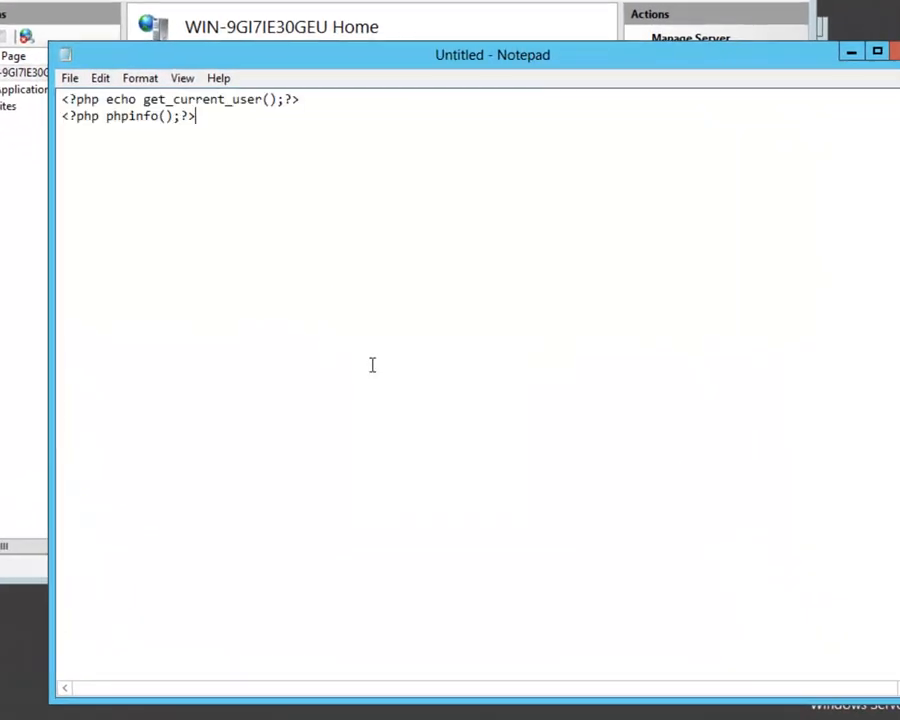
Step: Save the PHP test script to the Desktop as tesst.php with the file type All Files
{"action": "left_click", "coordinate": [70, 79]}
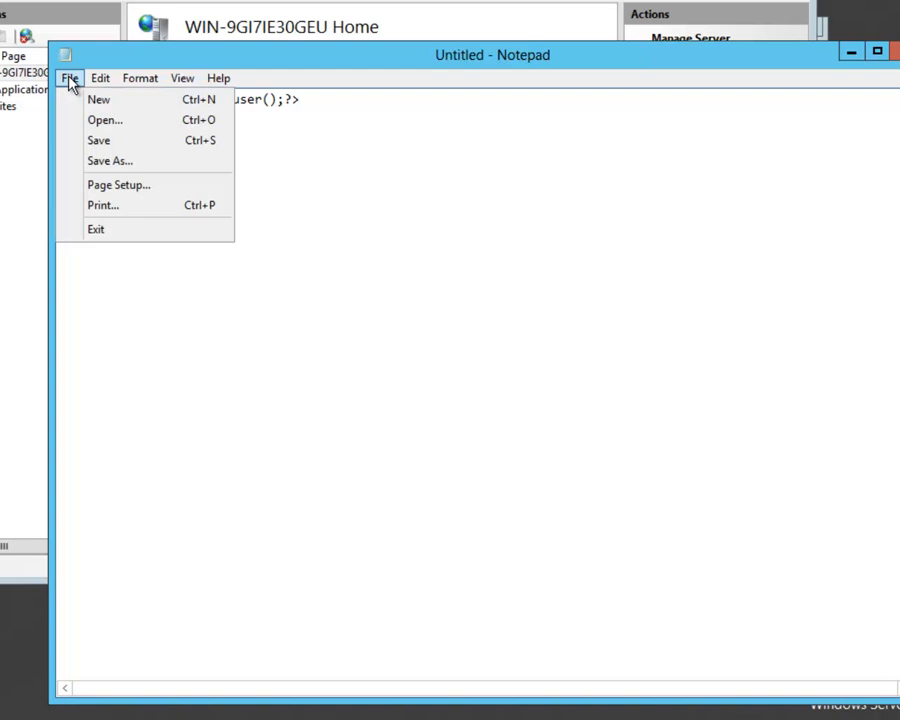
{"action": "left_click", "coordinate": [97, 162]}
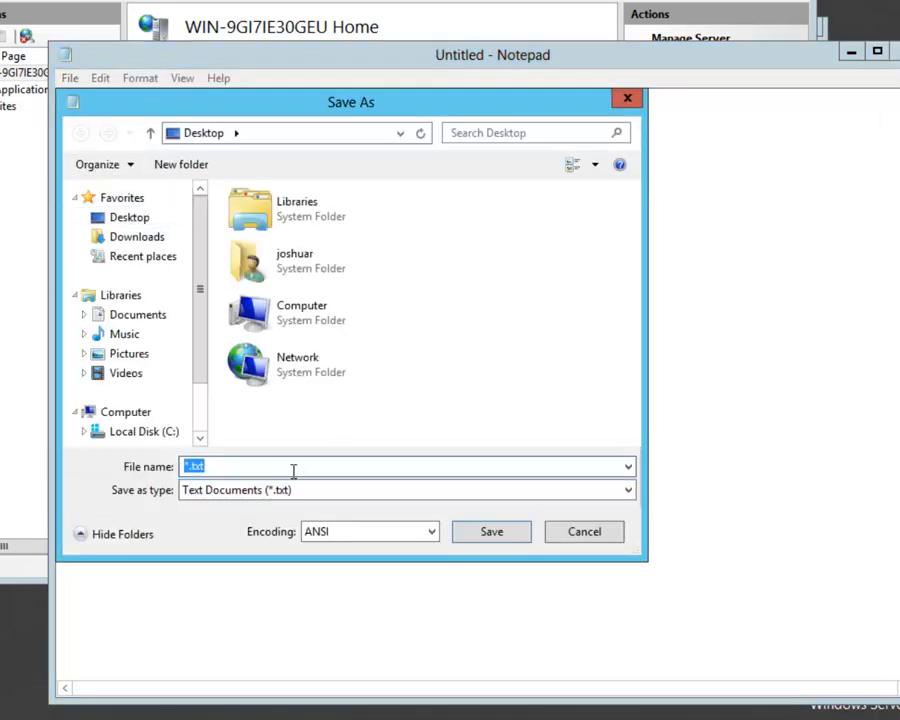
{"action": "type", "text": "tesst.php"}
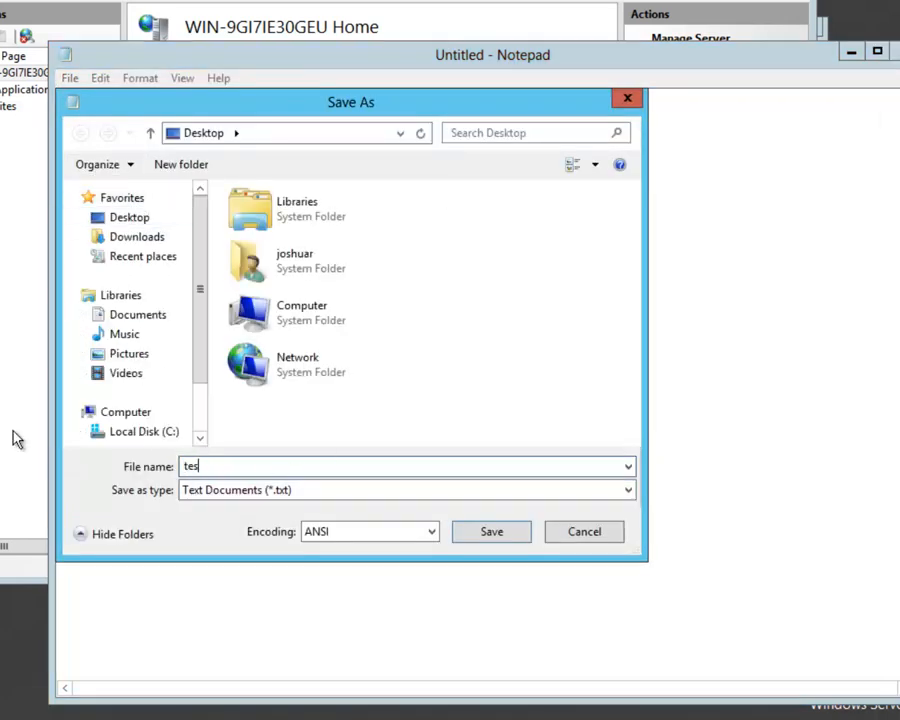
{"action": "left_click", "coordinate": [222, 492]}
{"action": "left_click", "coordinate": [225, 522]}
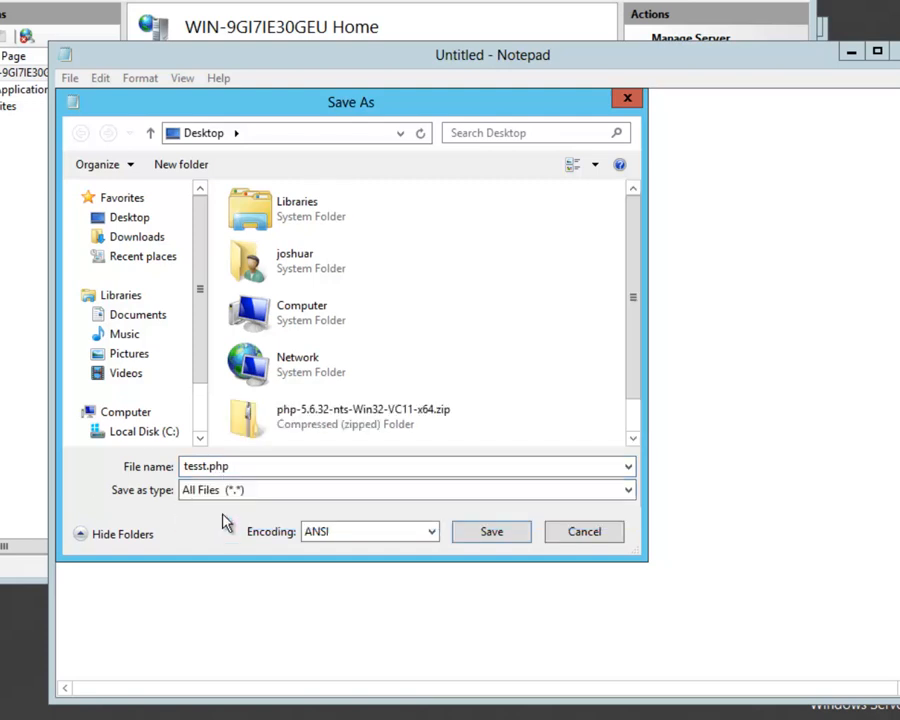
{"action": "left_click", "coordinate": [490, 528]}
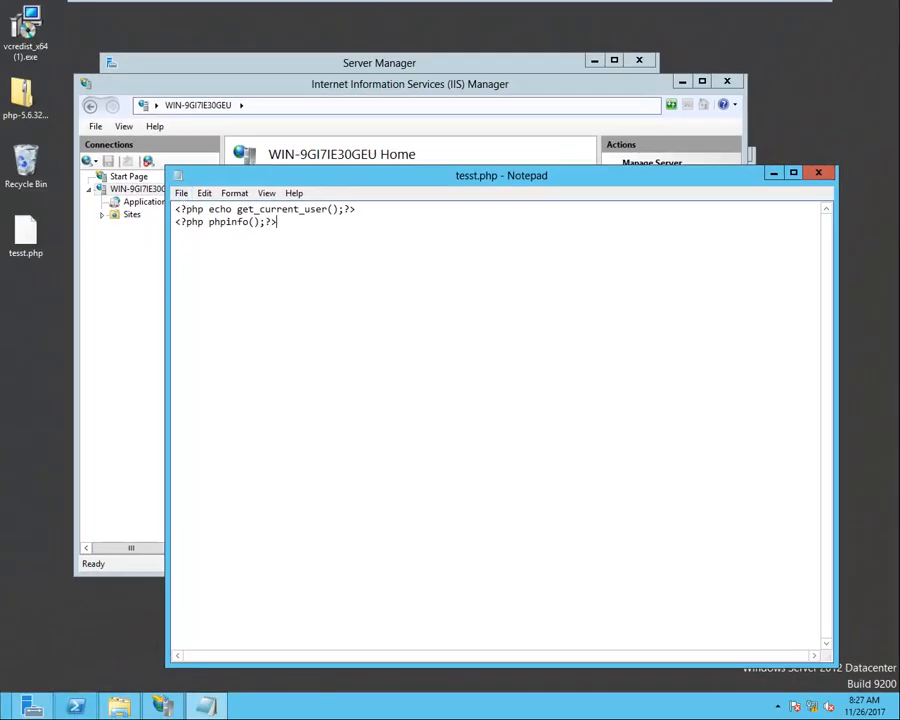
Step: Switch to File Explorer and move tesst.php from the Desktop into C:\inetpub\wwwroot
{"action": "left_click", "coordinate": [119, 706]}
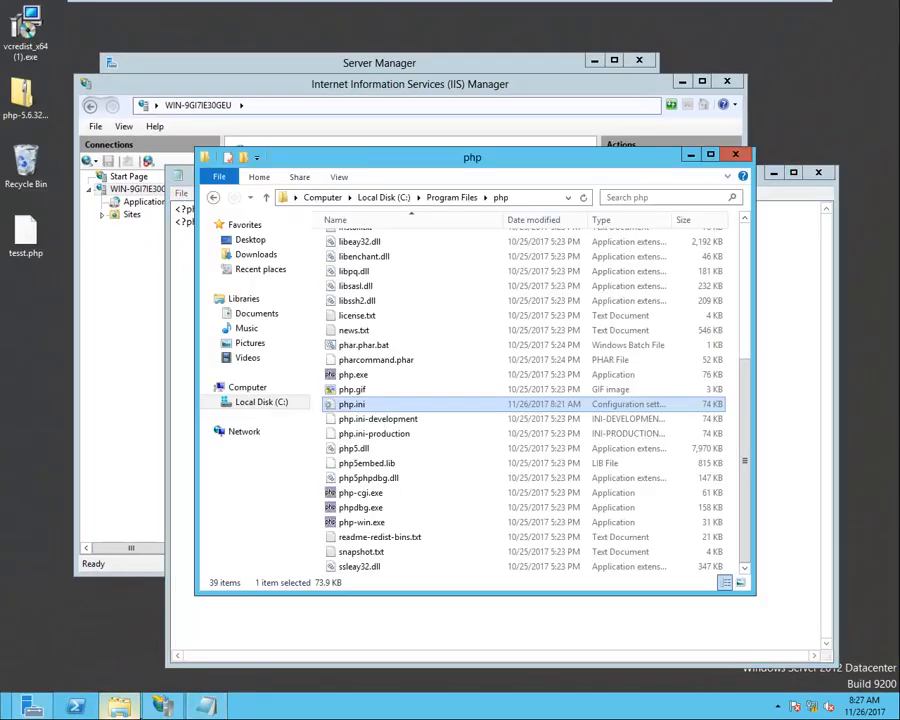
{"action": "left_click", "coordinate": [278, 402]}
{"action": "left_click", "coordinate": [350, 243]}
{"action": "double_click", "coordinate": [350, 243]}
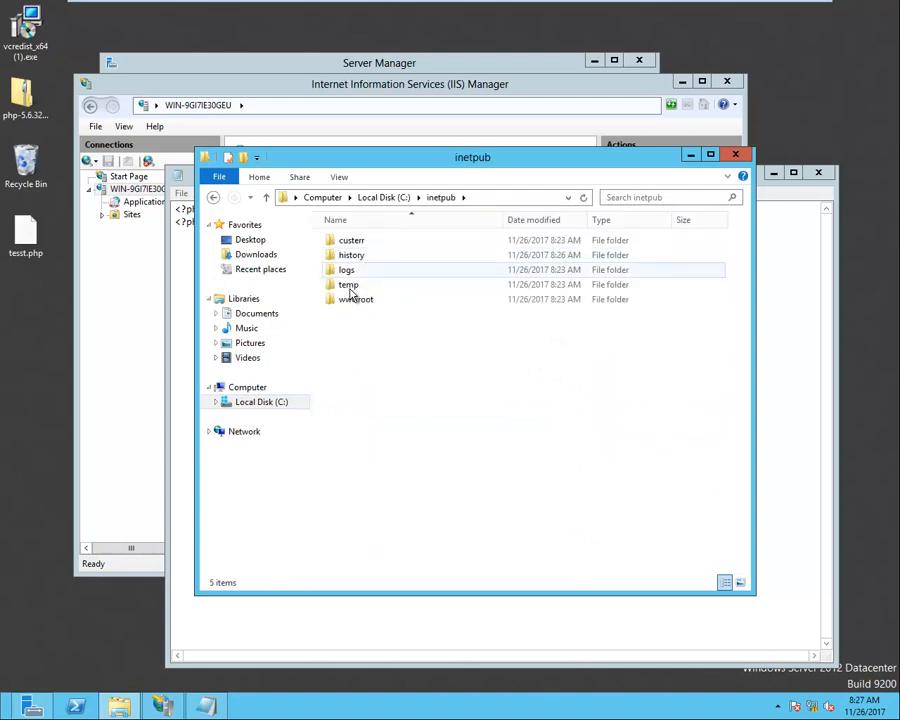
{"action": "double_click", "coordinate": [328, 298]}
{"action": "left_click_drag", "start_coordinate": [26, 235], "coordinate": [545, 415]}
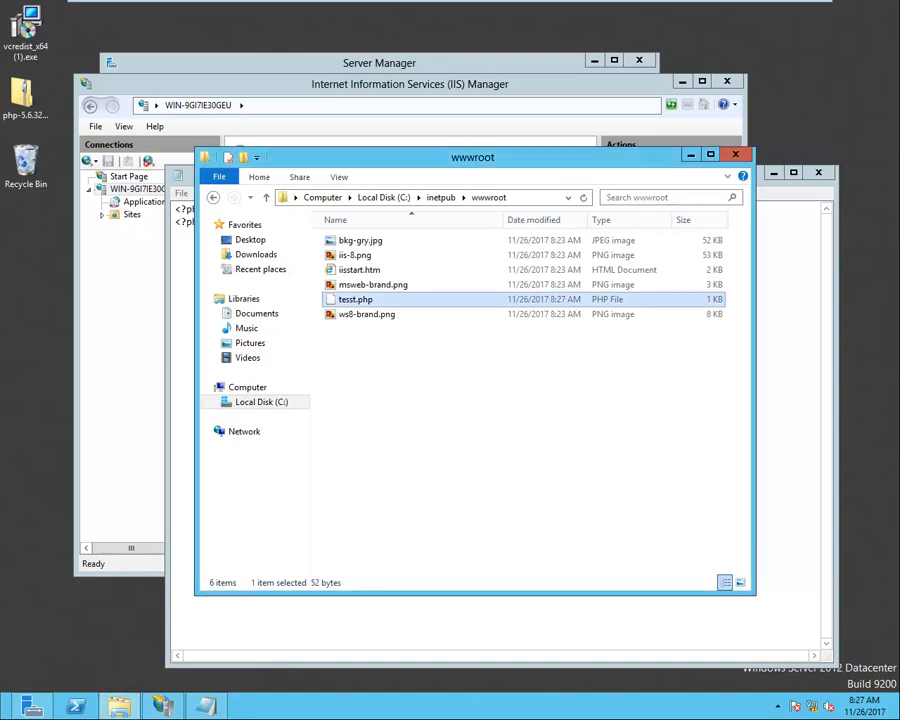
Step: Switch to IIS Manager, browse tesst.php from the Default Web Site's content, and examine the PHP information page in the browser
{"action": "mouse_move", "coordinate": [31, 705]}
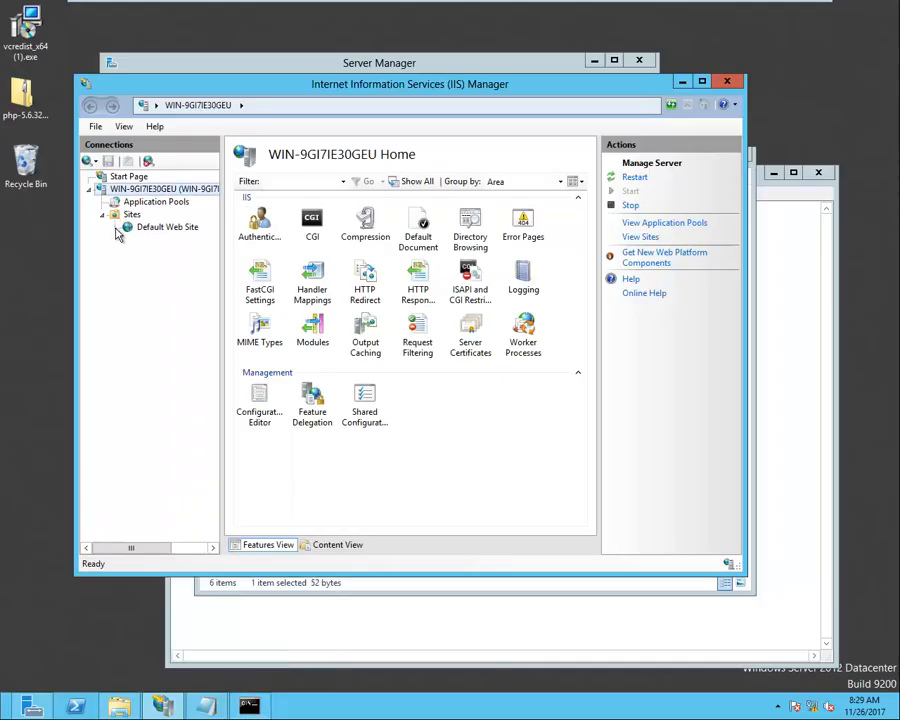
{"action": "left_click", "coordinate": [130, 230]}
{"action": "left_click", "coordinate": [356, 546]}
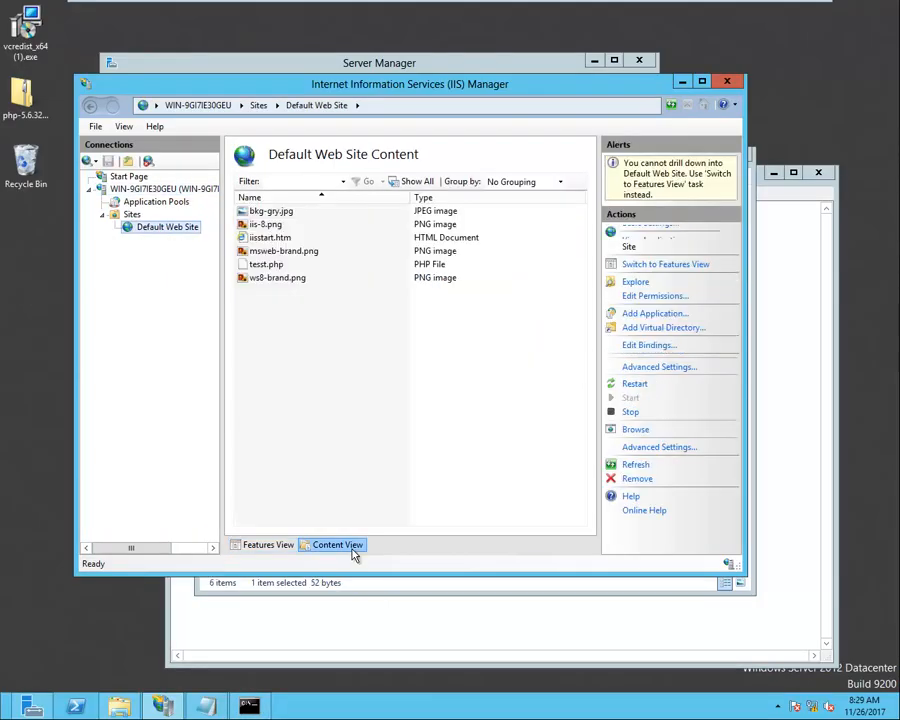
{"action": "left_click", "coordinate": [268, 265]}
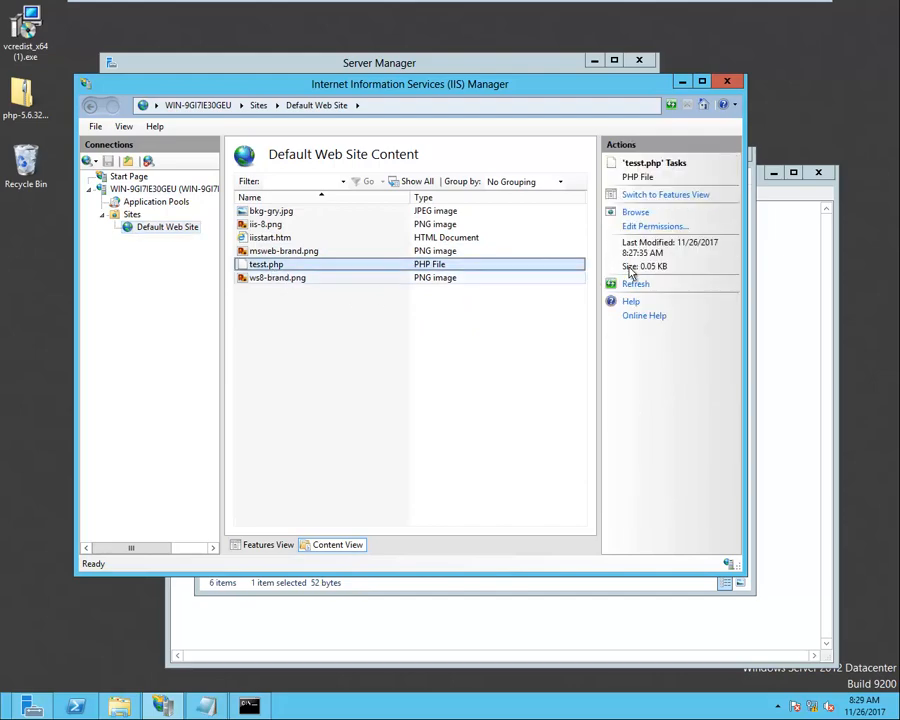
{"action": "left_click", "coordinate": [630, 214]}
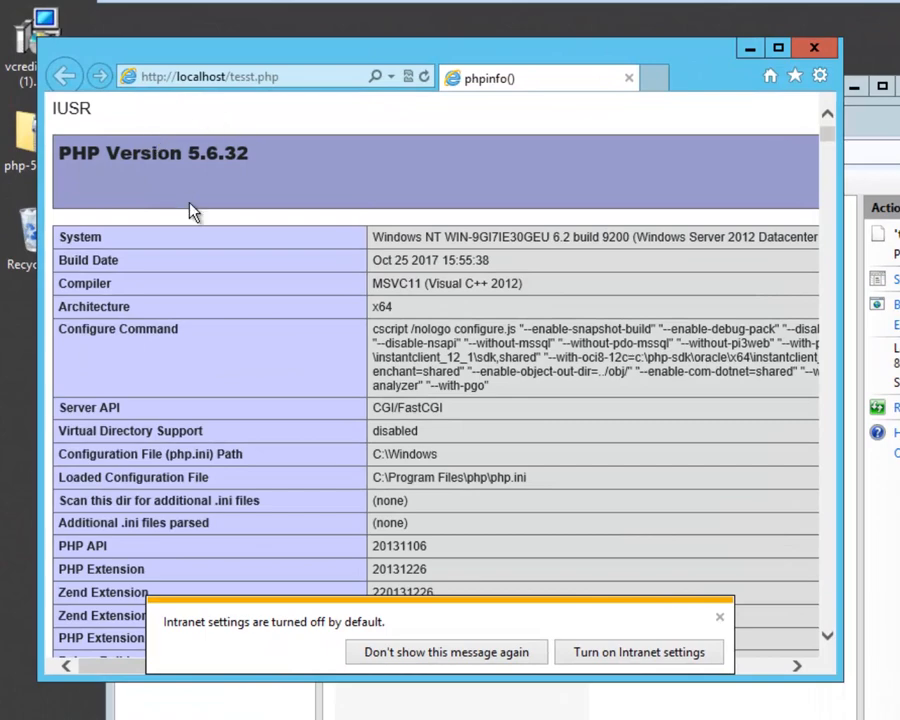
{"action": "scroll", "coordinate": [193, 212], "scroll_direction": "down", "scroll_amount": 3}
{"action": "scroll", "coordinate": [185, 200], "scroll_direction": "up", "scroll_amount": 3}
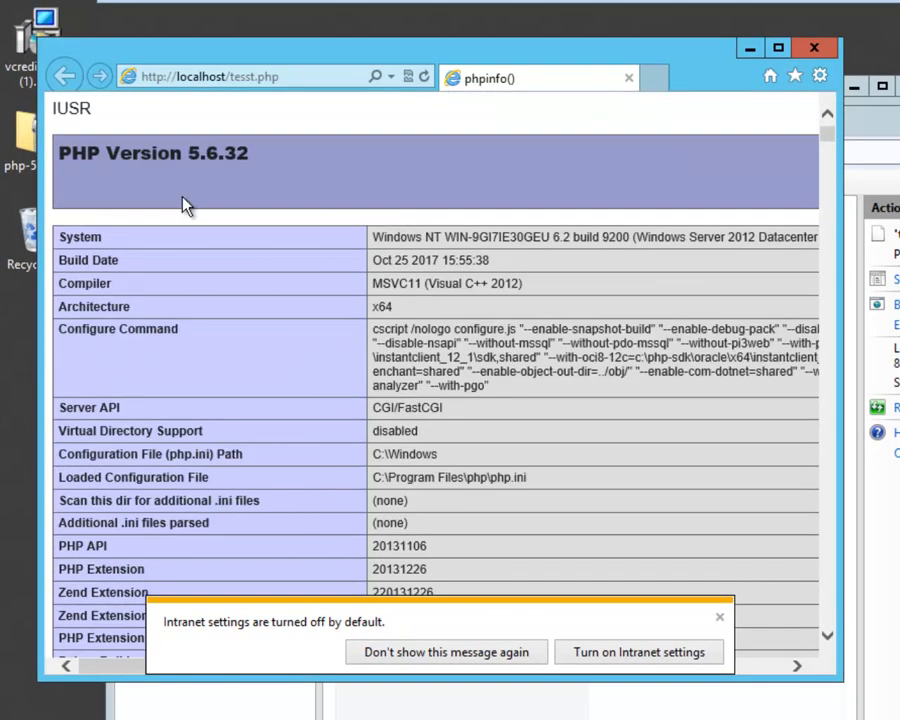